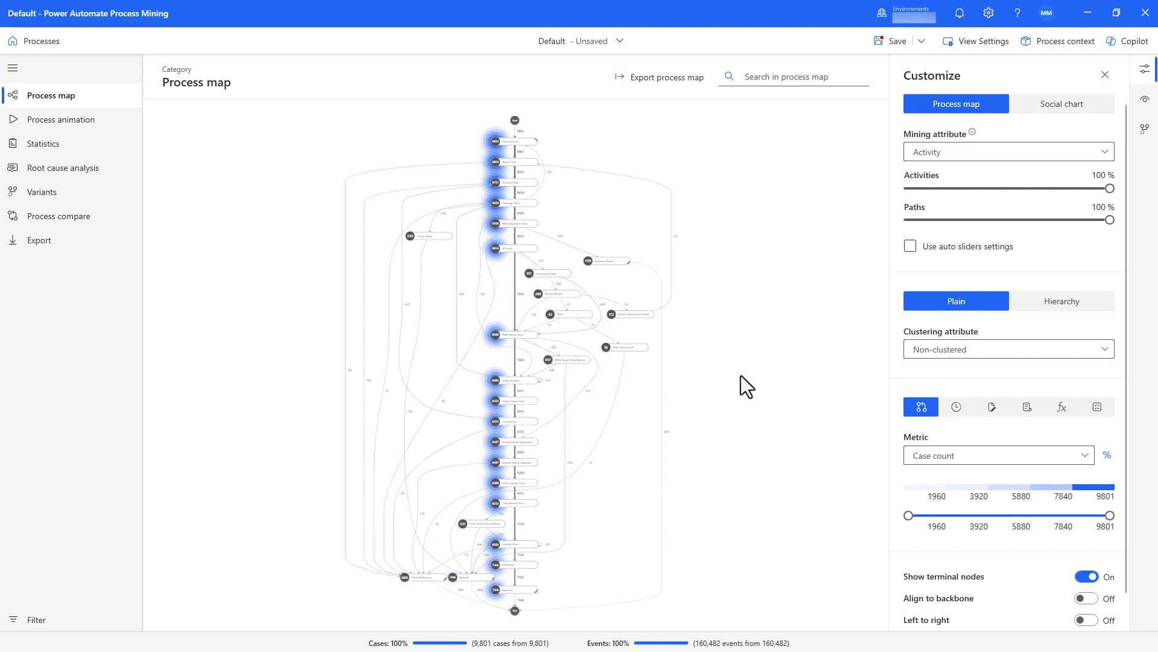
Cluster the map by Stage and expand the Settlement and Resolution and Investigation and Review groups.
left_click(948, 353)
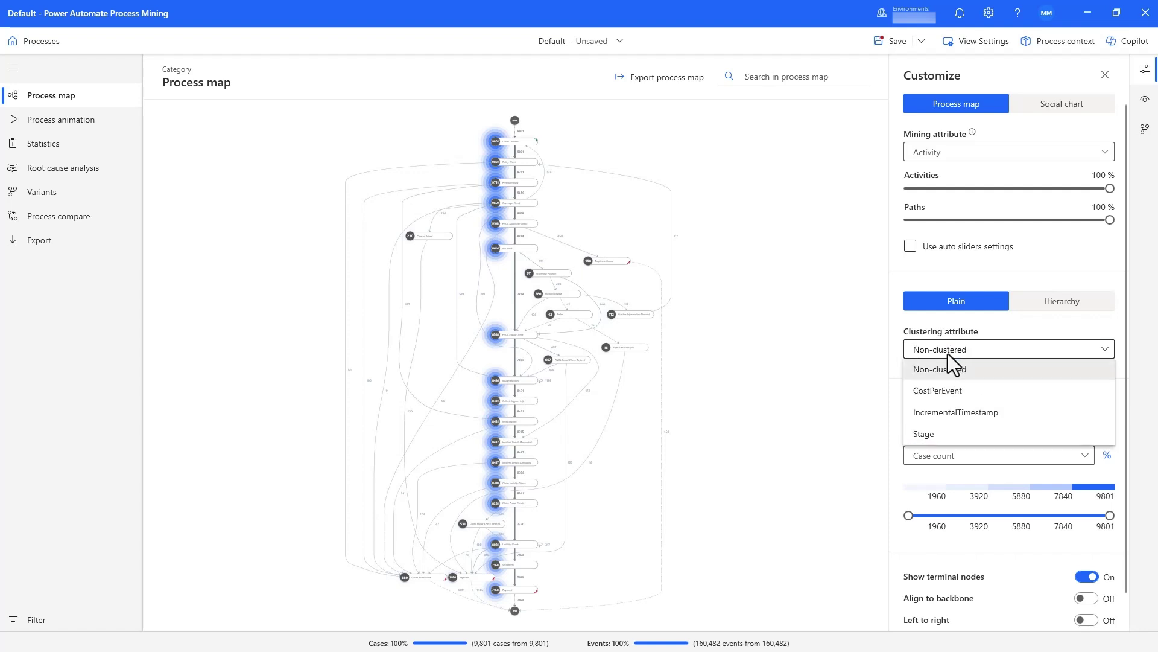
left_click(950, 435)
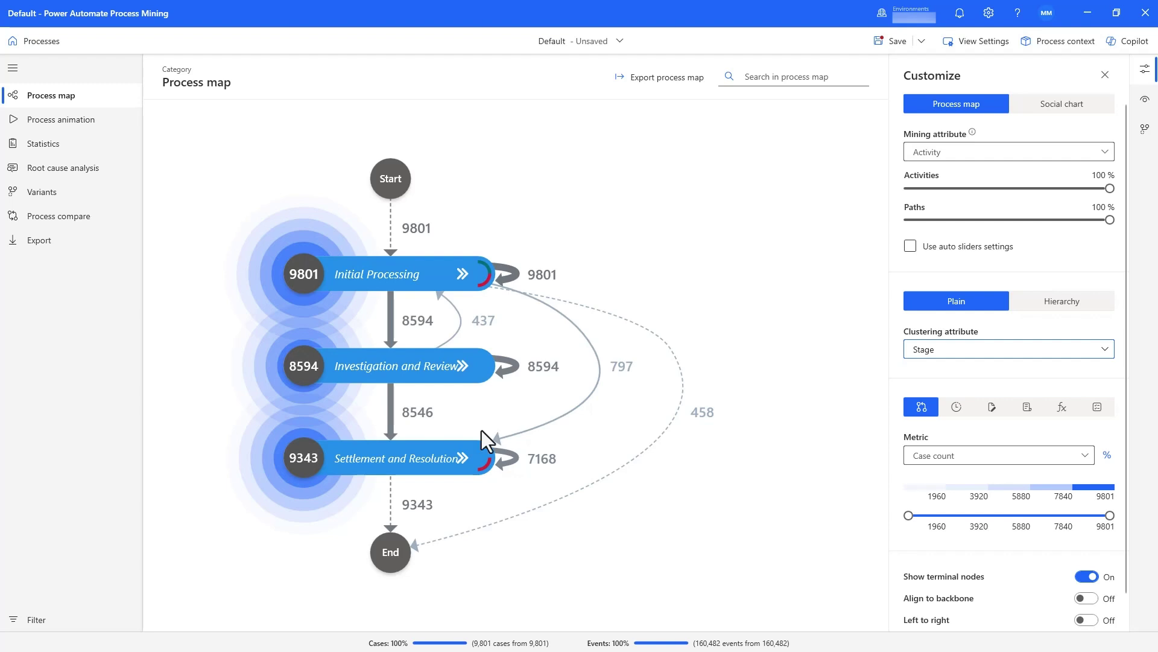
left_click(463, 458)
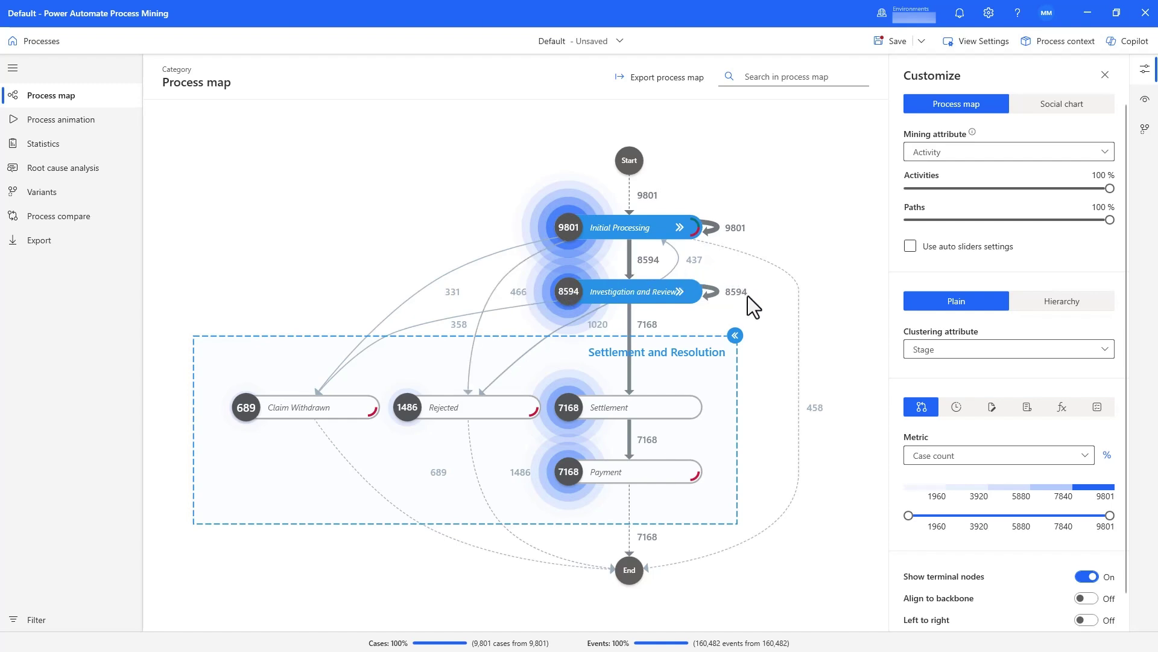
left_click(680, 291)
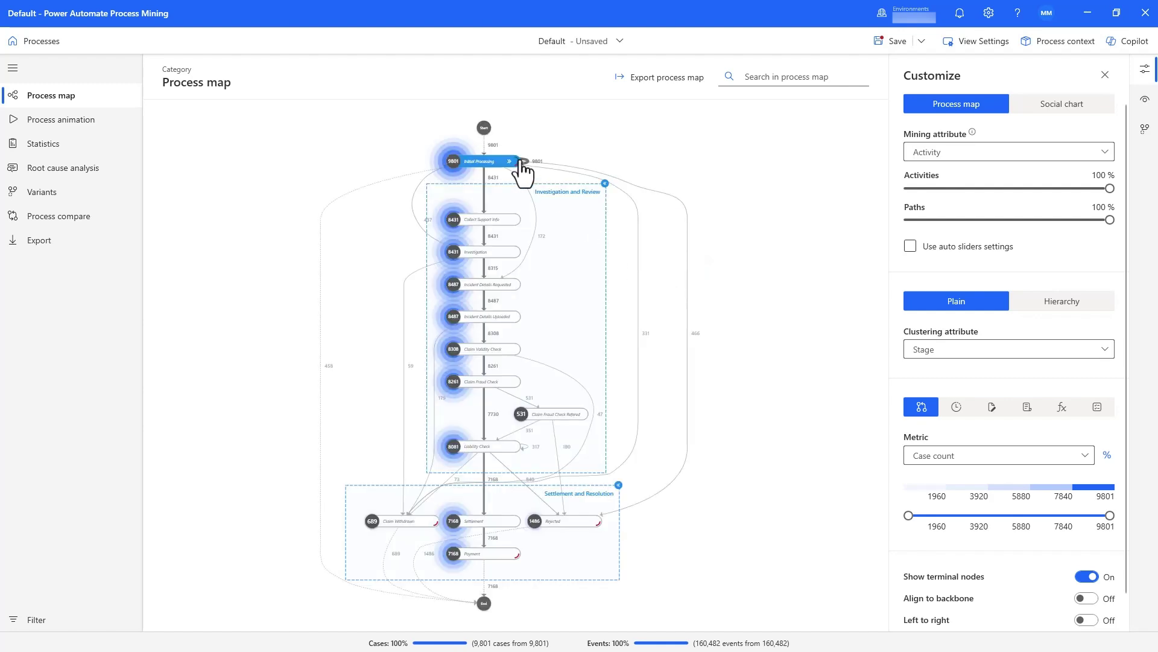
Expand the Initial Processing stage into its individual activities.
left_click(513, 162)
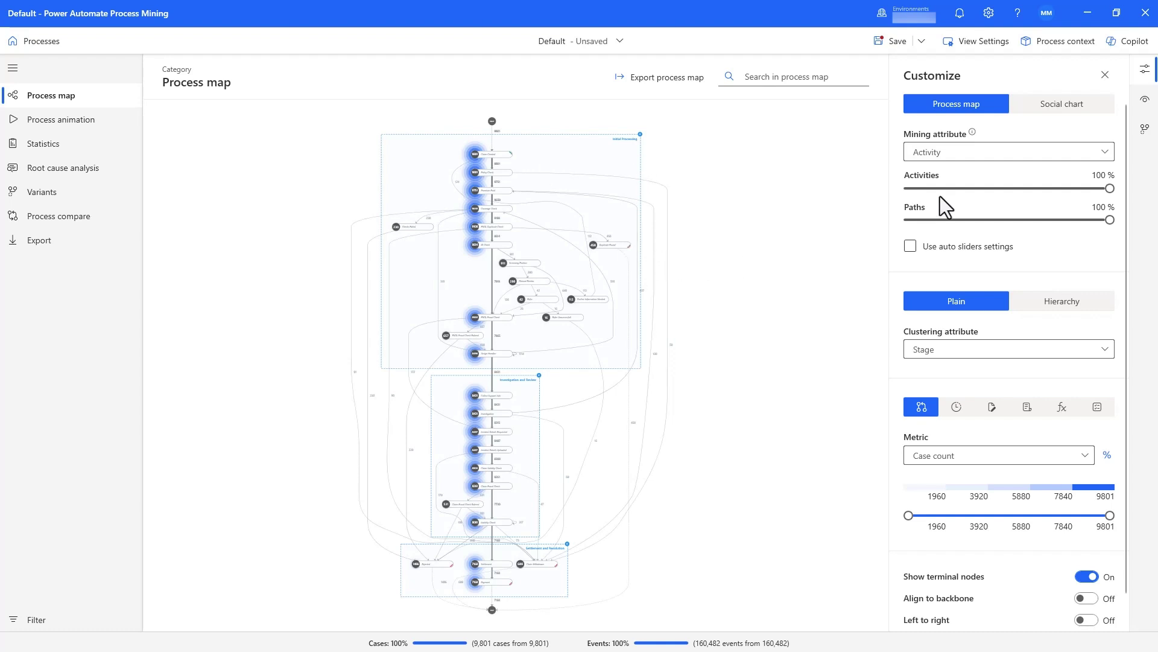
scroll(961, 189, "down", 4)
scroll(959, 220, "down", 2)
scroll(959, 222, "down", 2)
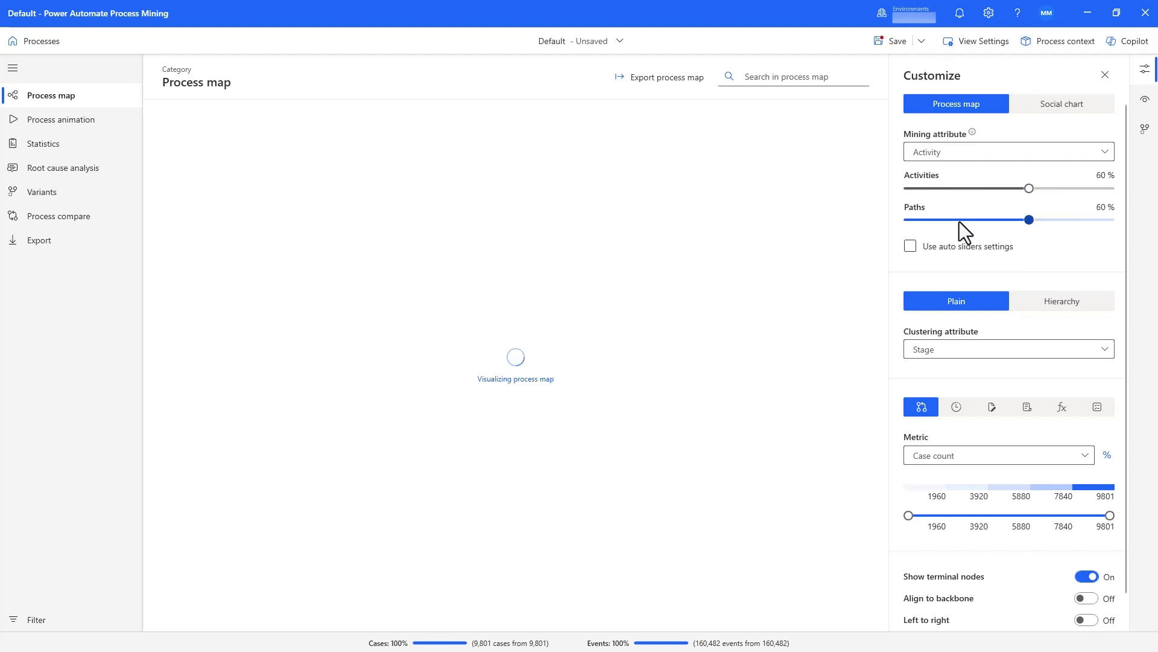
scroll(849, 372, "down", 10)
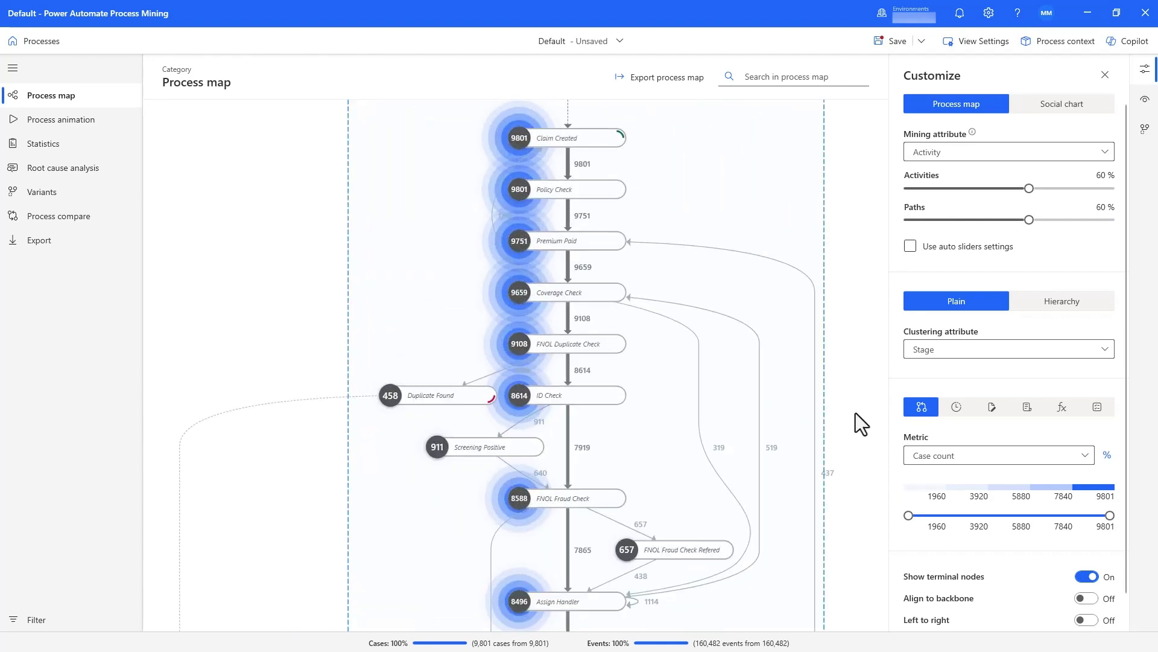
scroll(821, 447, "up", 3)
scroll(828, 440, "up", 10)
scroll(870, 535, "down", 5)
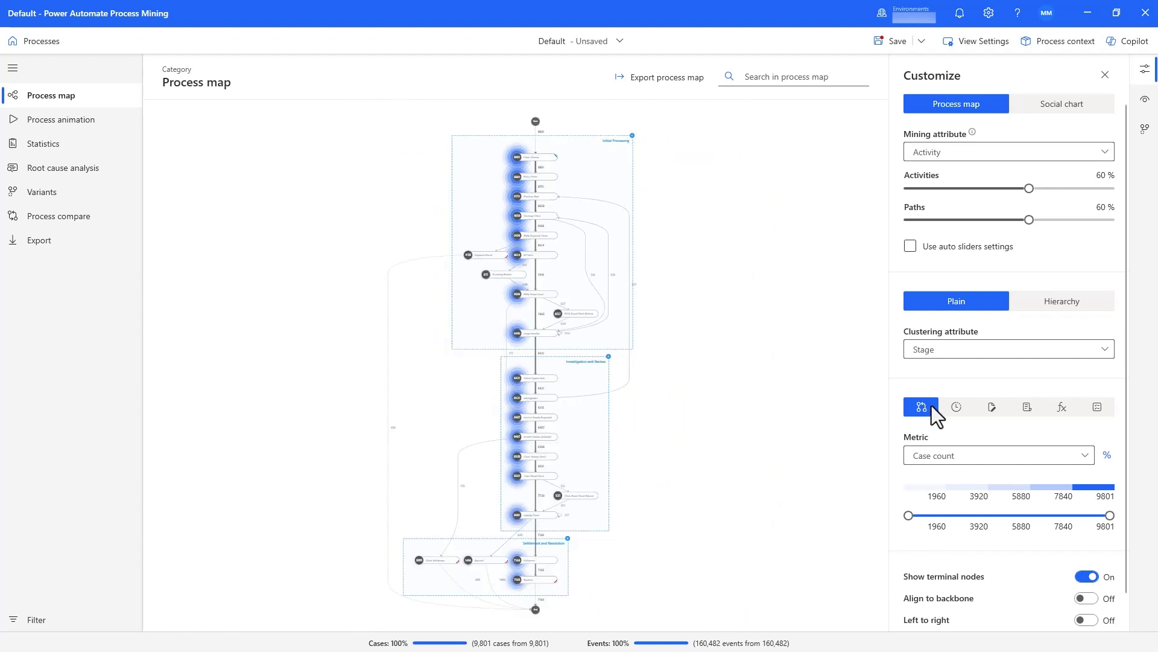
Colour the map by total duration, then rework count, then finance values using CostPerEvent.
left_click(956, 408)
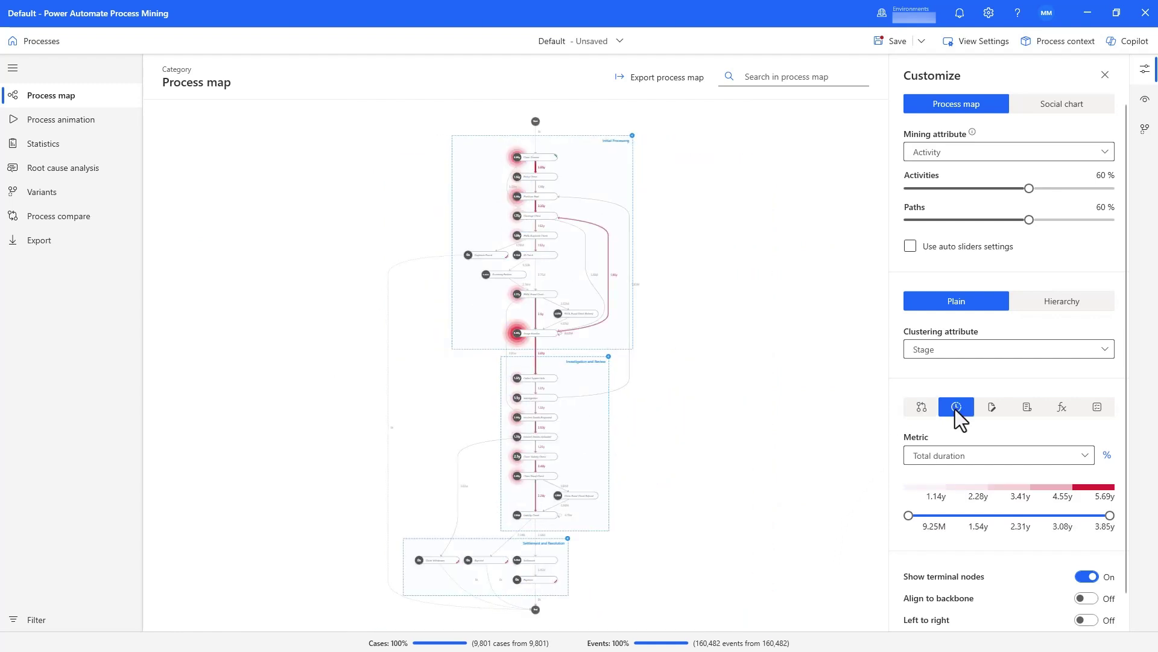
left_click(995, 407)
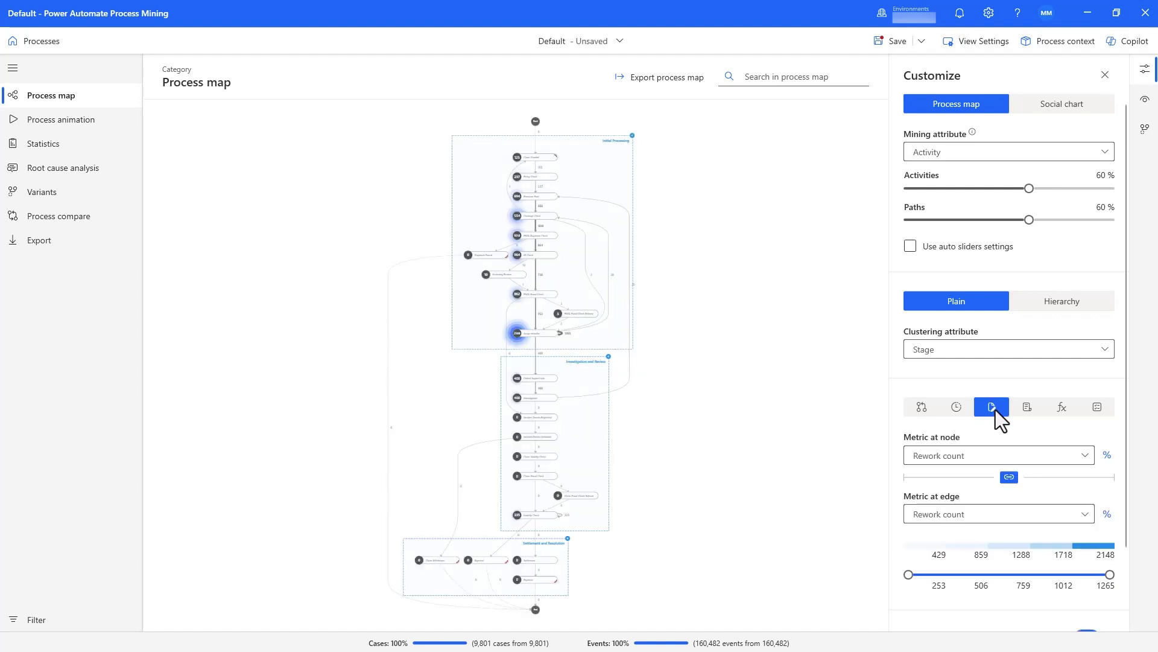
left_click(1034, 406)
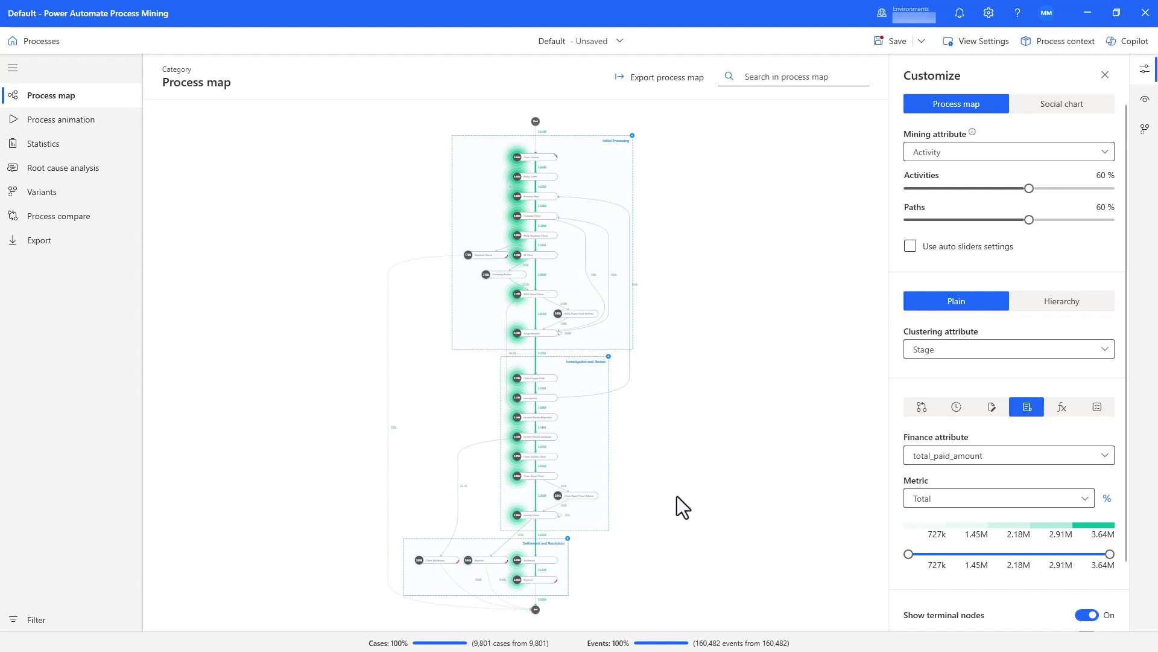
left_click(929, 457)
left_click(934, 475)
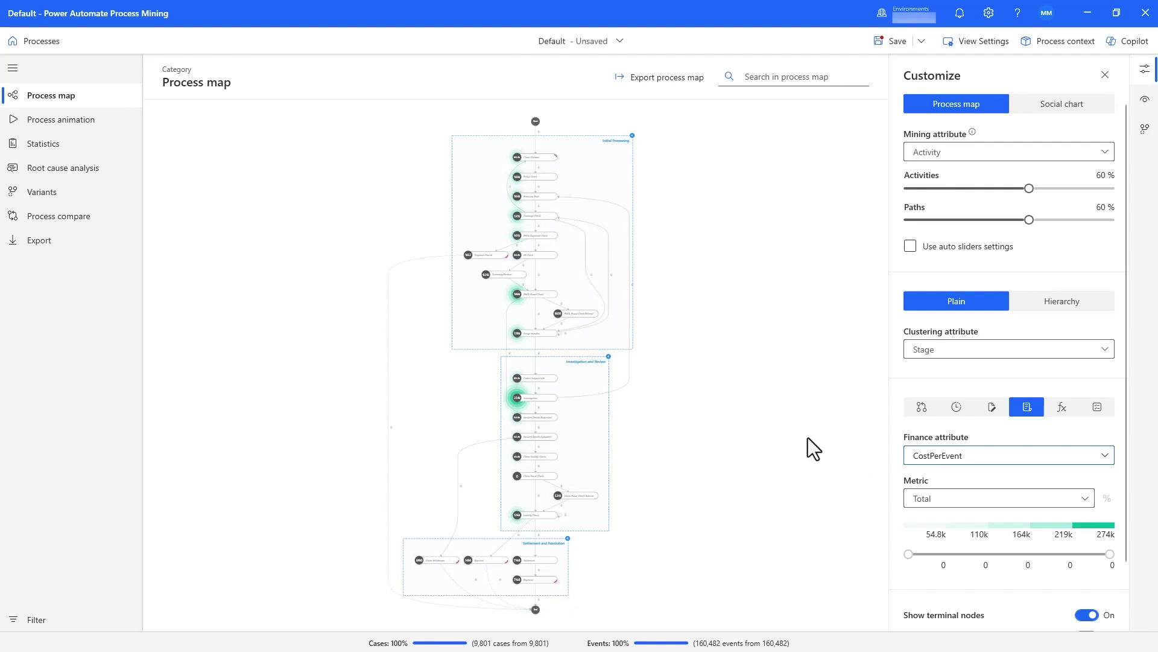
scroll(602, 400, "up", 8)
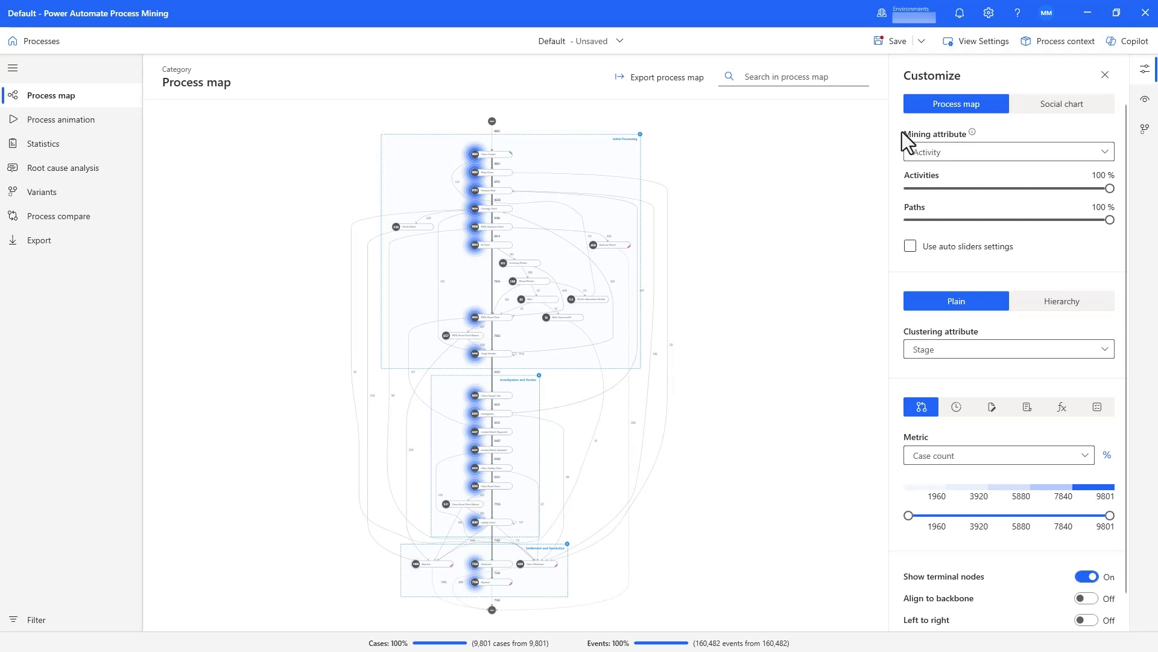
Switch to the Social chart of resource hand-offs.
left_click(1044, 106)
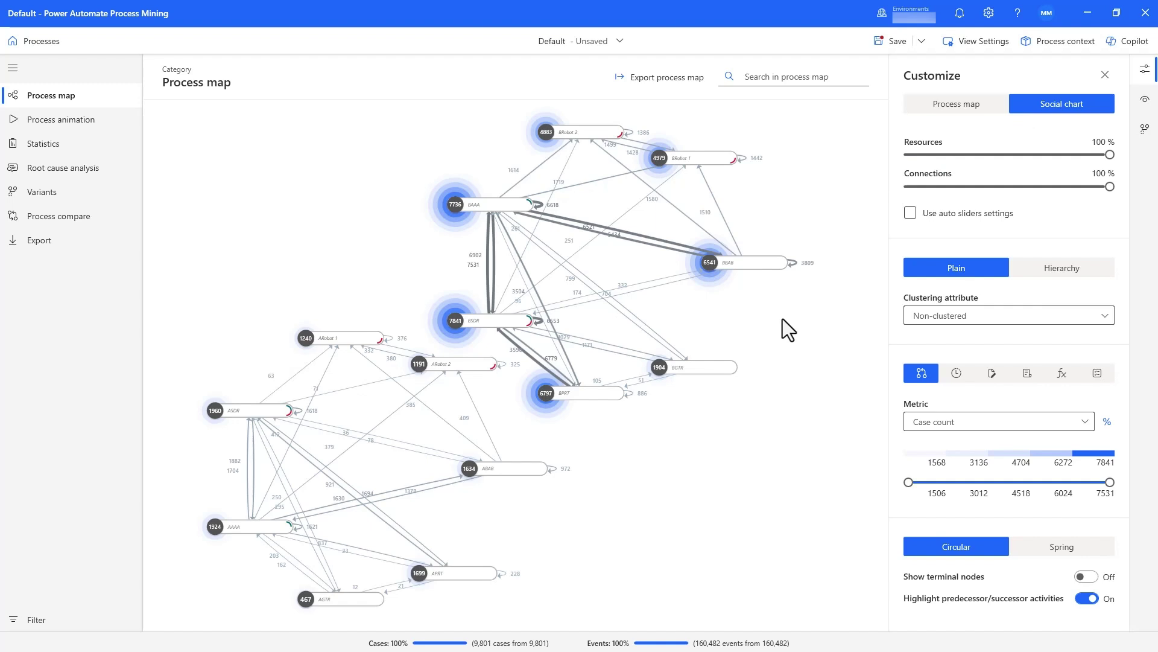
Select resource BGTR and rank its top attributes by handler_team.
left_click(723, 367)
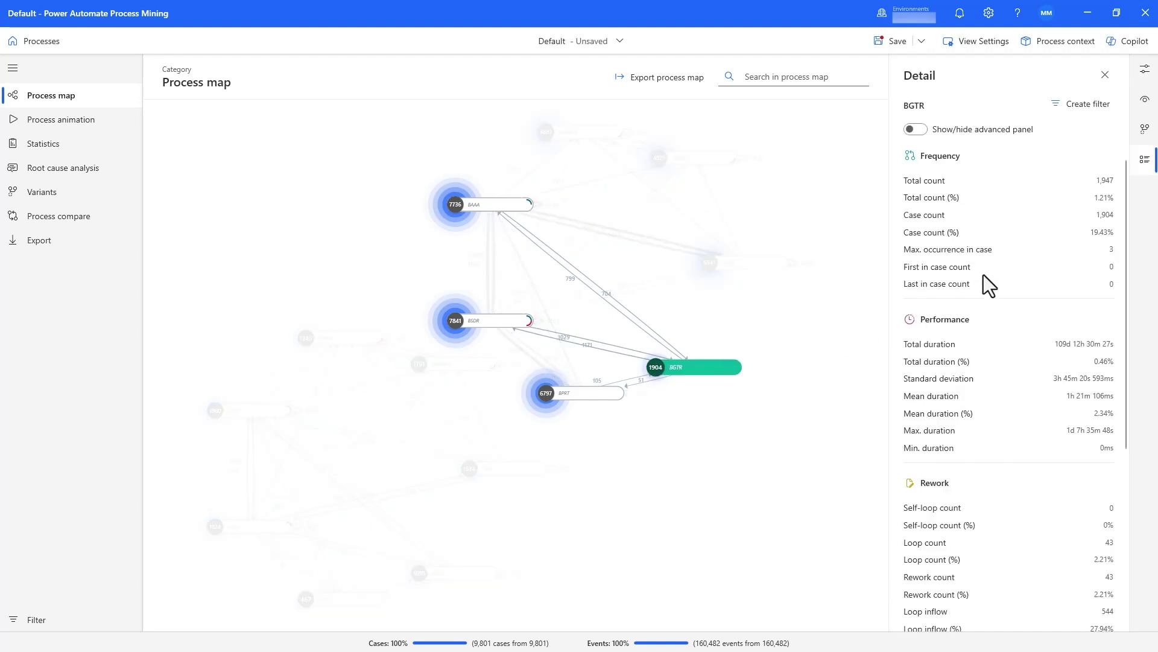
scroll(1025, 447, "down", 5)
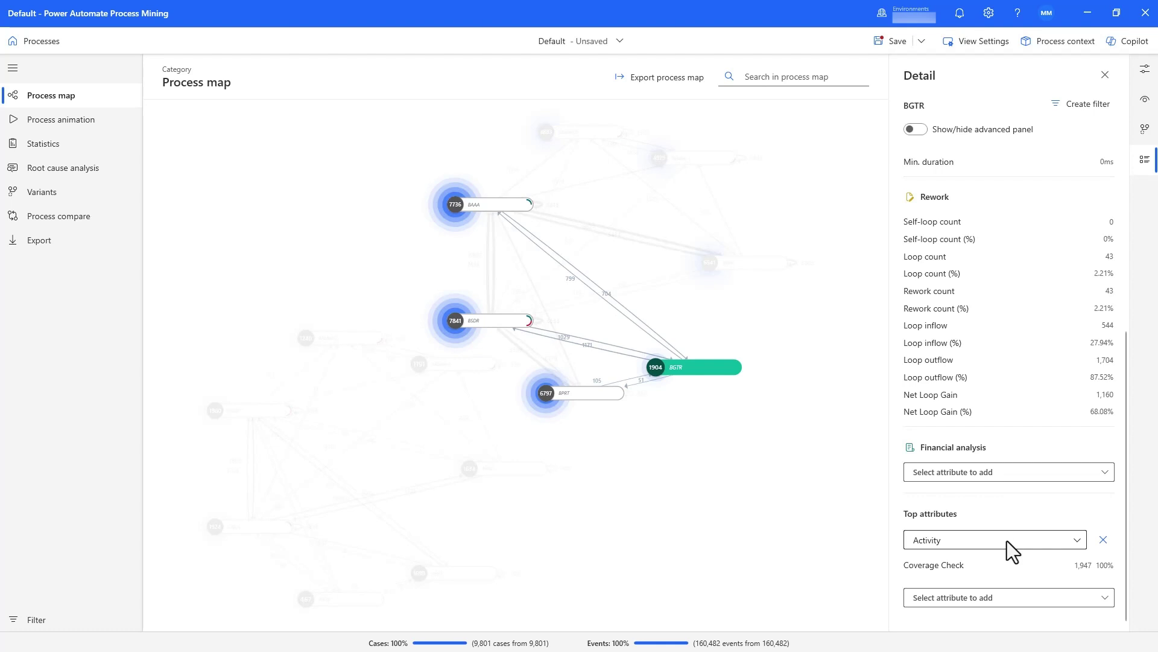
left_click(1007, 540)
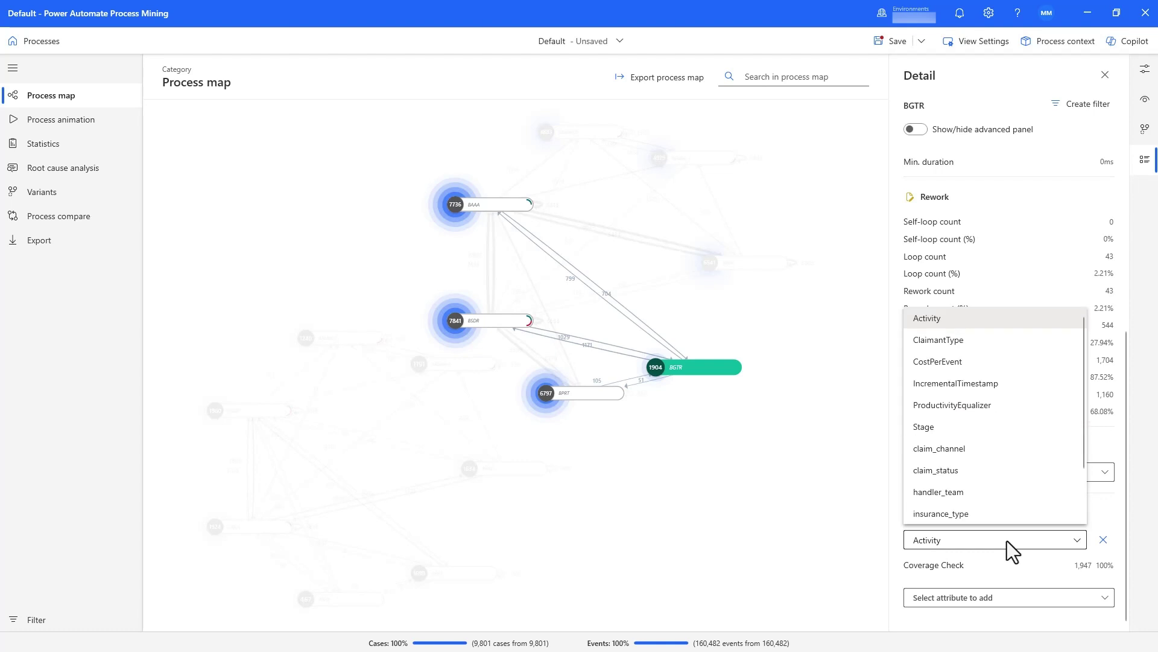
scroll(1005, 518, "down", 1)
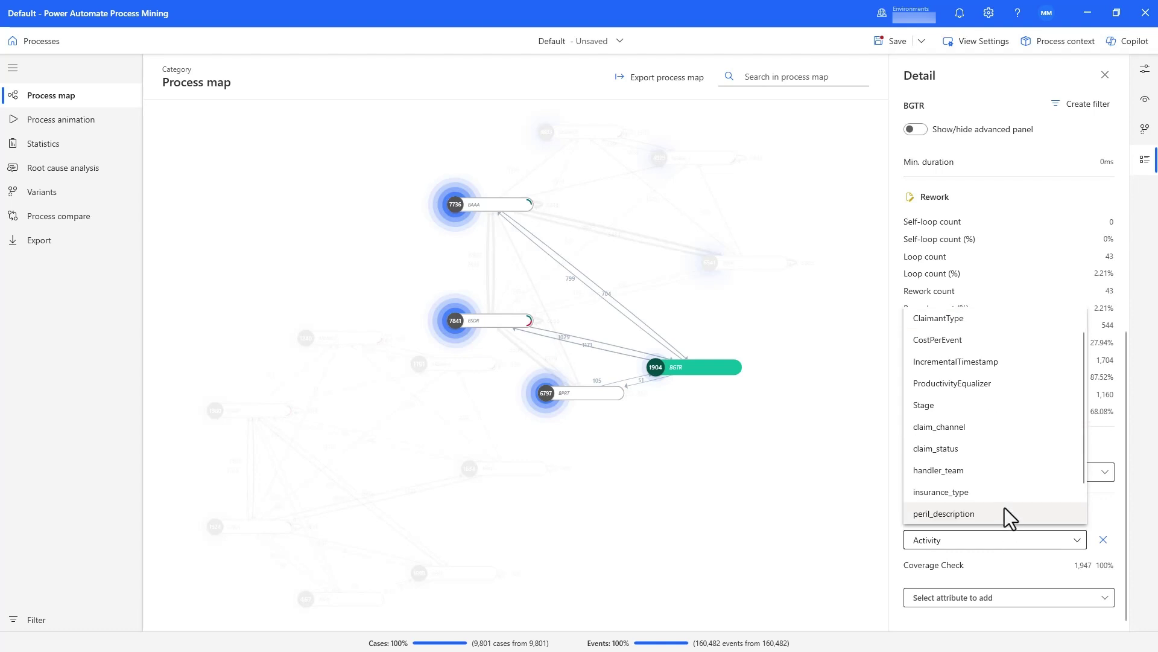
left_click(1004, 477)
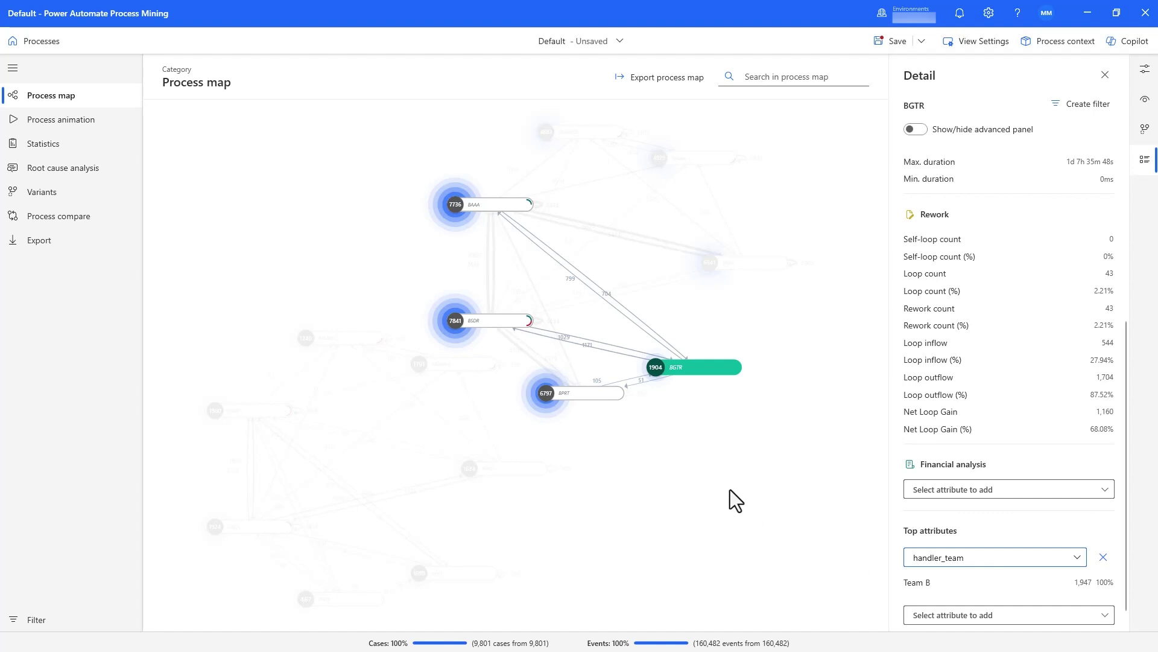
Review statistics for resources BPRT, BSDR, ABAB, APRT and AGTR, then clear the selection.
left_click(603, 398)
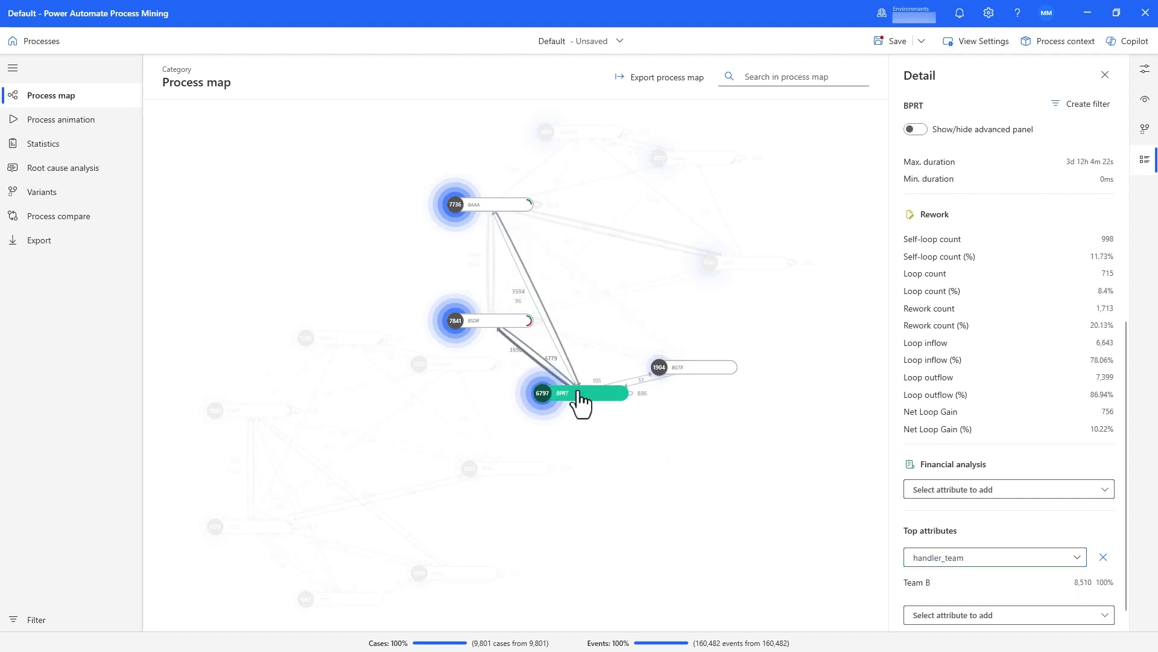
left_click(494, 322)
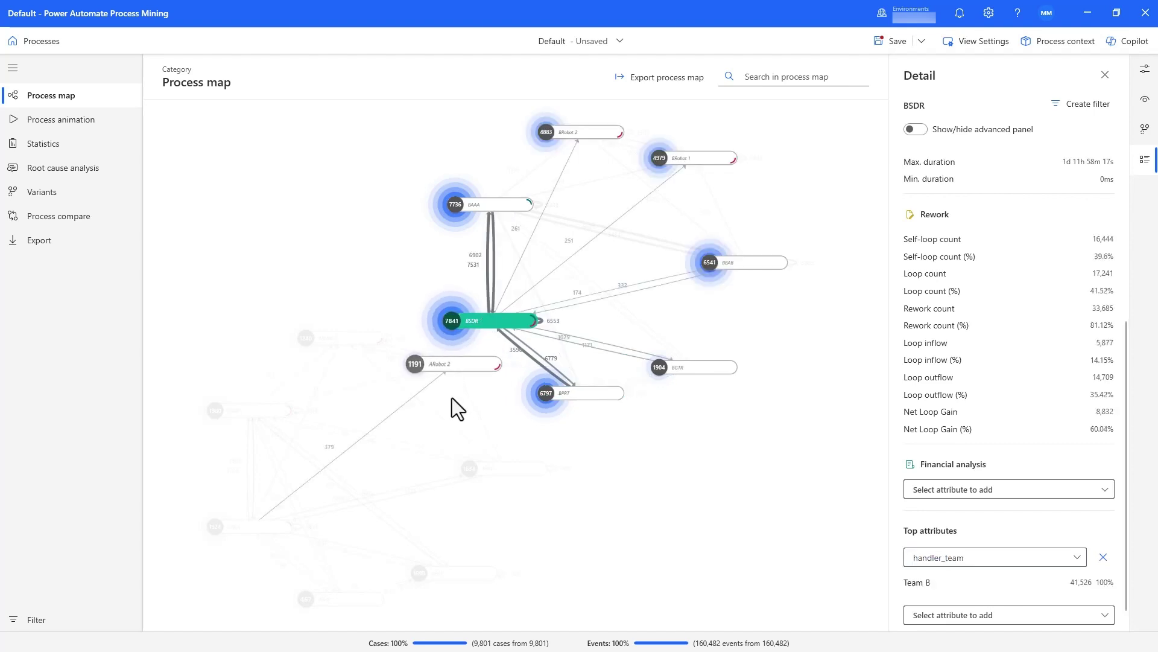
left_click(482, 474)
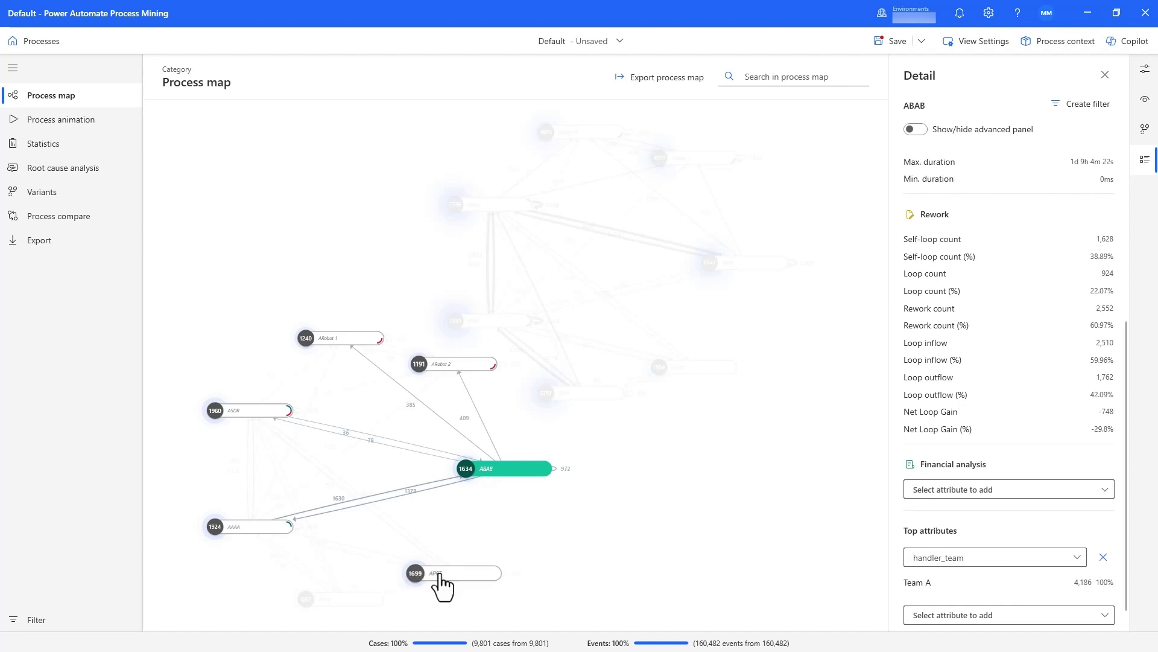
left_click(418, 580)
left_click(358, 601)
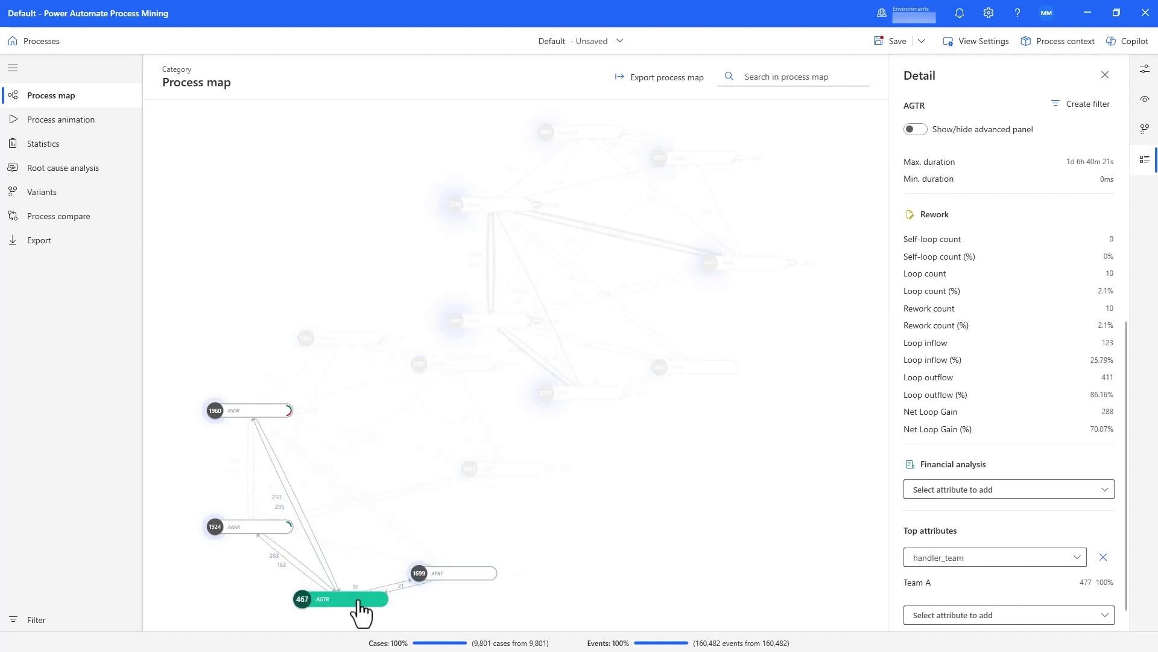
left_click(601, 585)
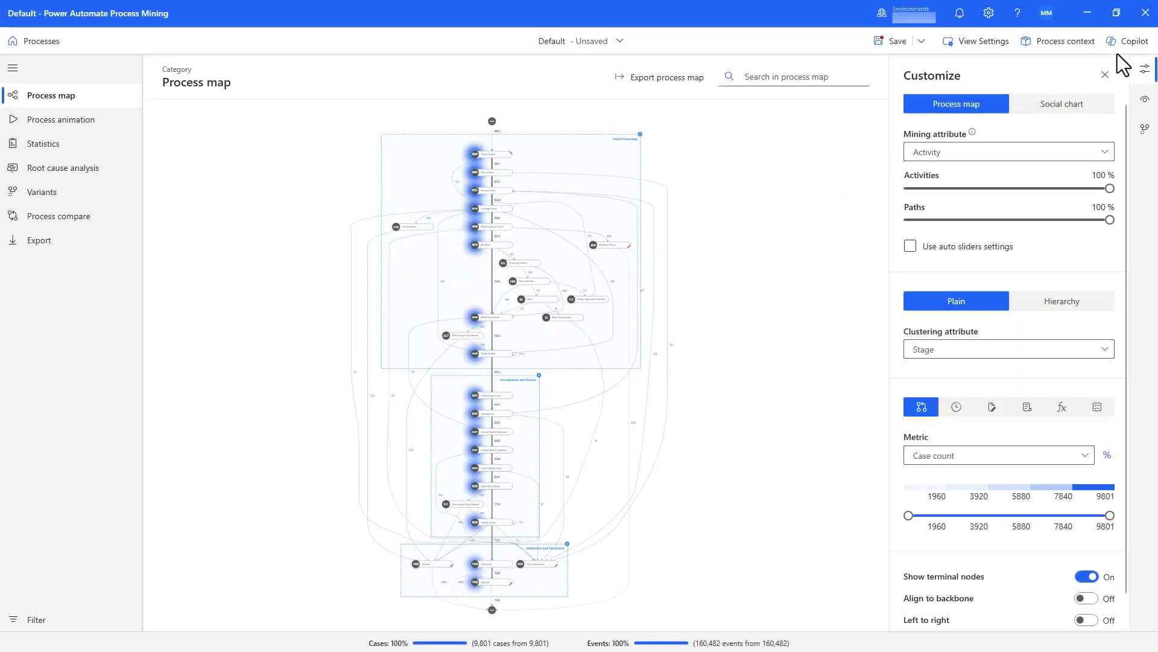
Ask Copilot which claims-to-settlement activities are compliance-critical and read its ten-item answer.
left_click(1127, 43)
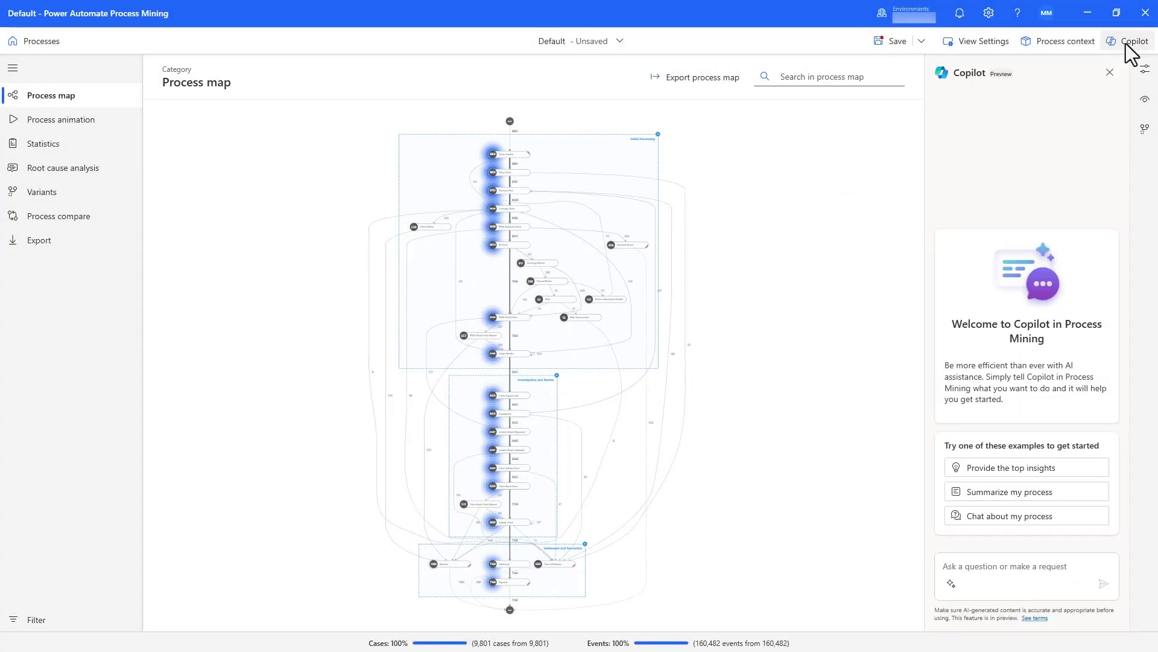
left_click(972, 568)
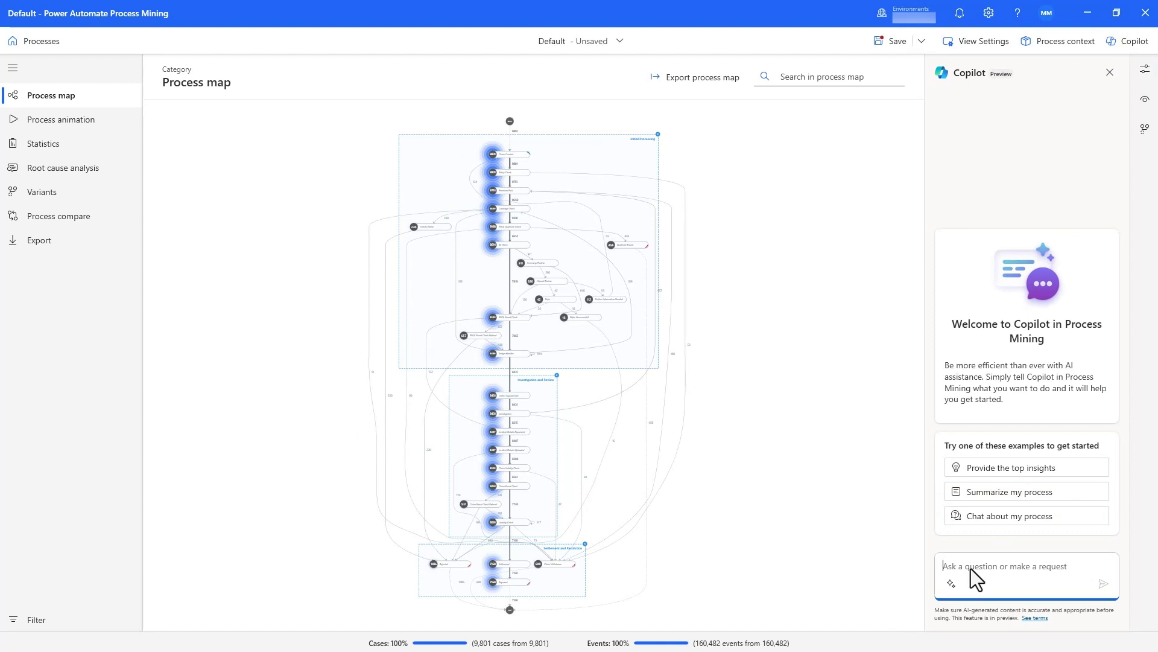
type("What activities in my claims to settlement process are critical from a compliance perspective?")
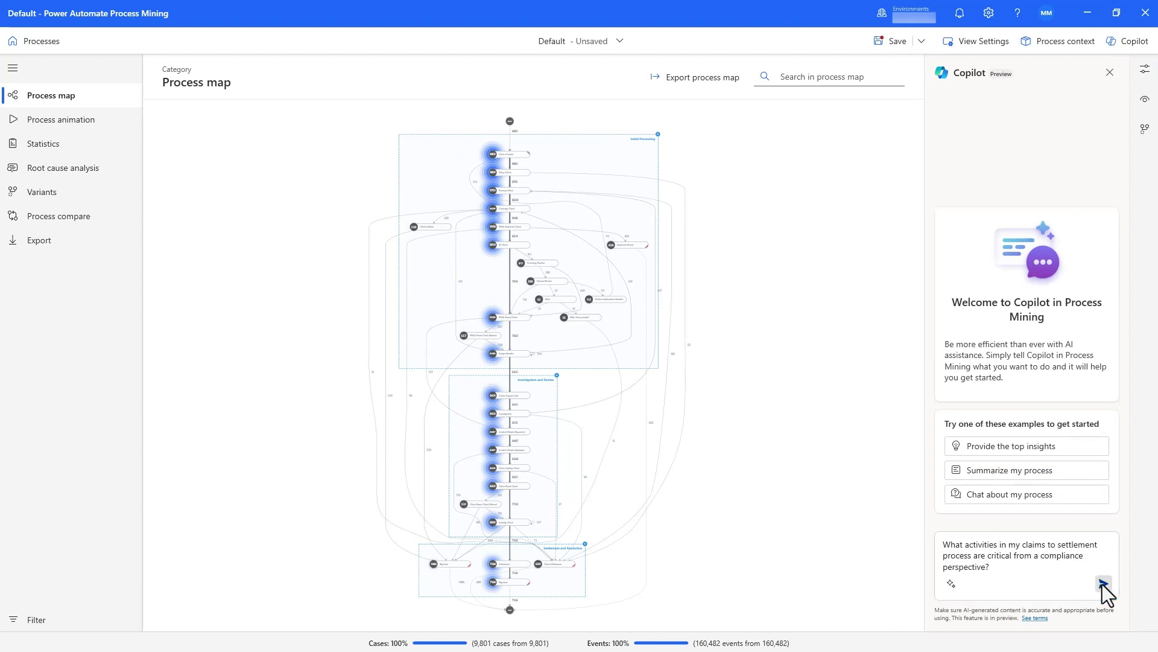
left_click(1103, 584)
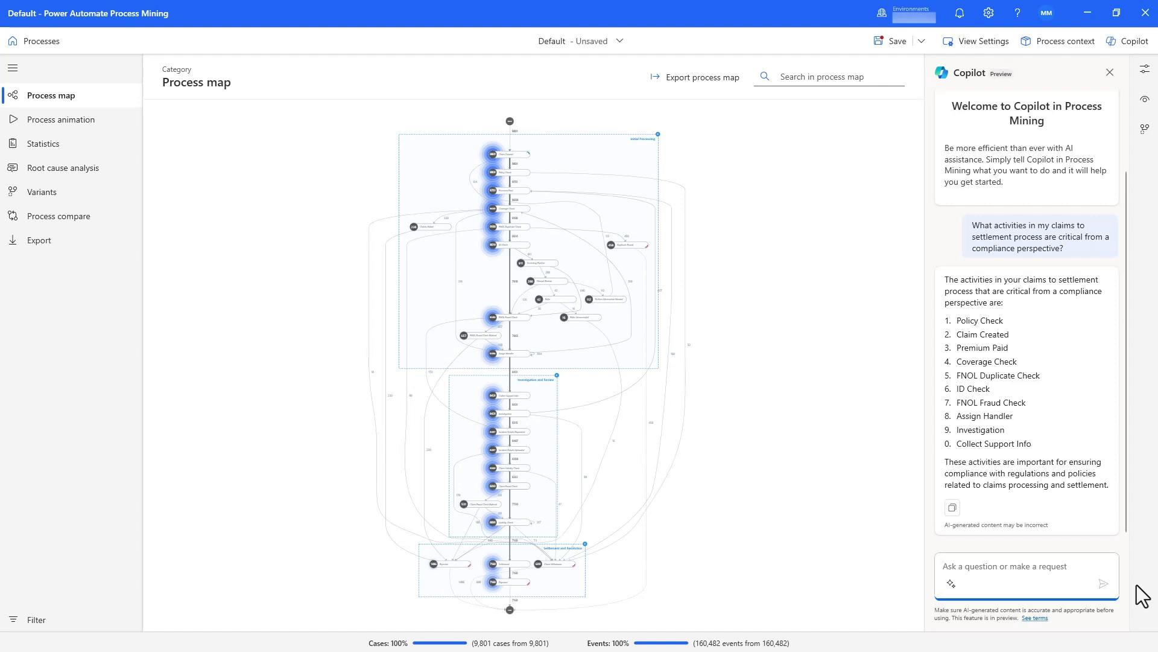
left_click(1127, 41)
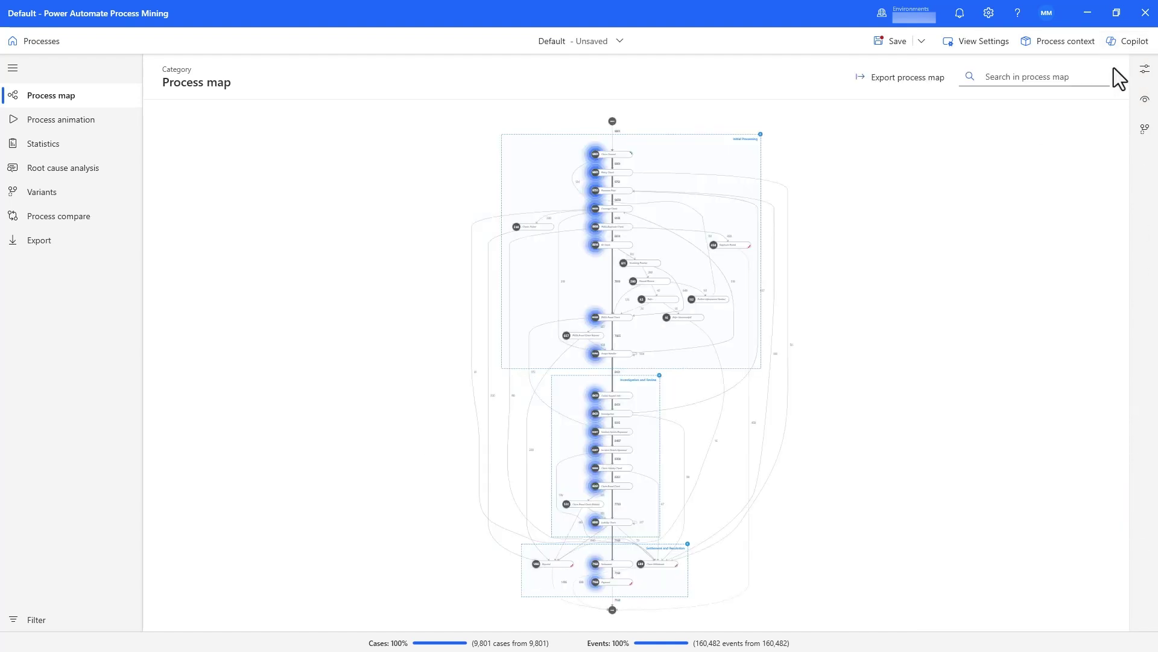
Add an attribute filter keeping only cases that contain Settlement.
left_click(72, 619)
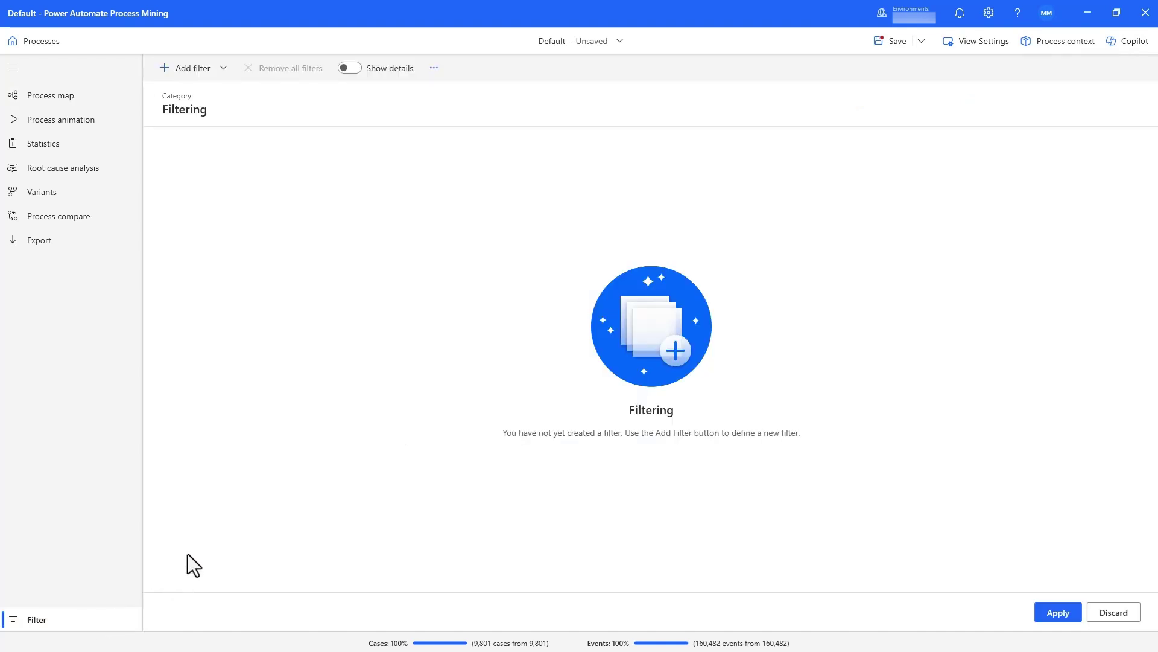
left_click(224, 69)
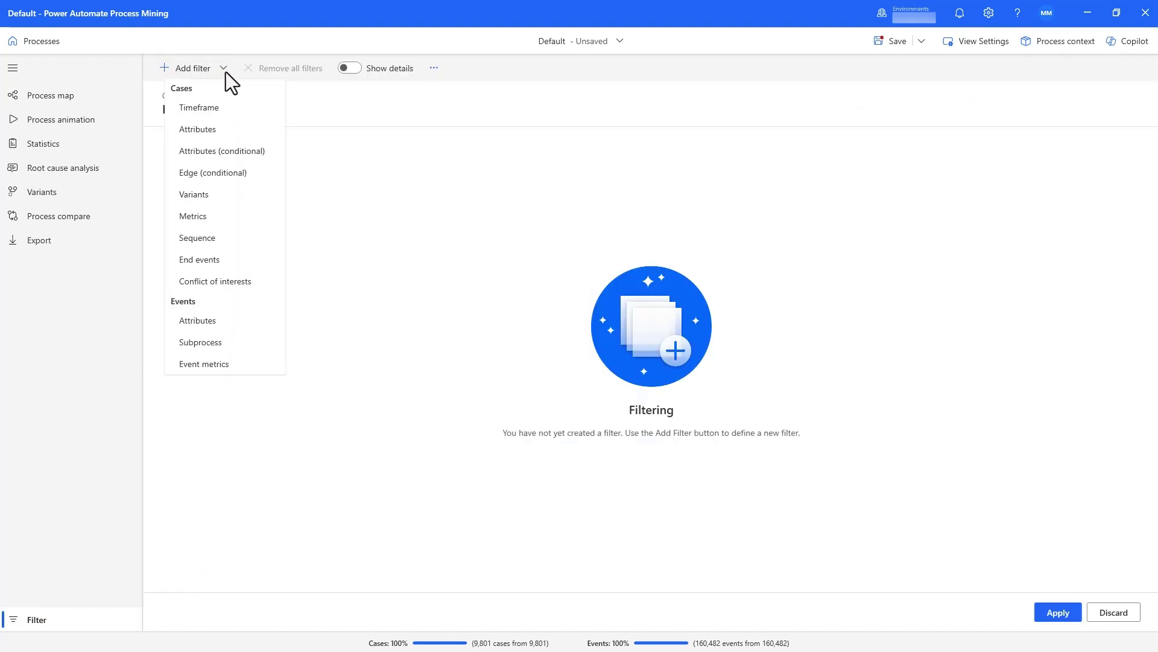
left_click(218, 130)
scroll(621, 406, "down", 8)
left_click(625, 545)
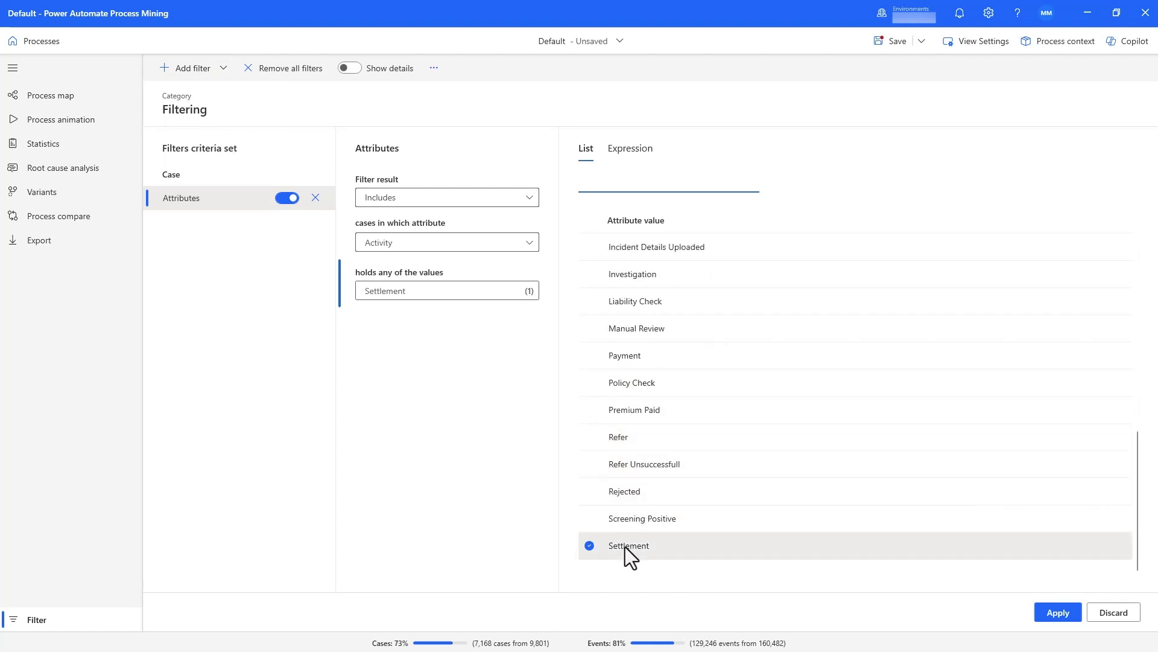
Add a Sequence filter set to Does not include, eventually followed by Settlement.
left_click(196, 71)
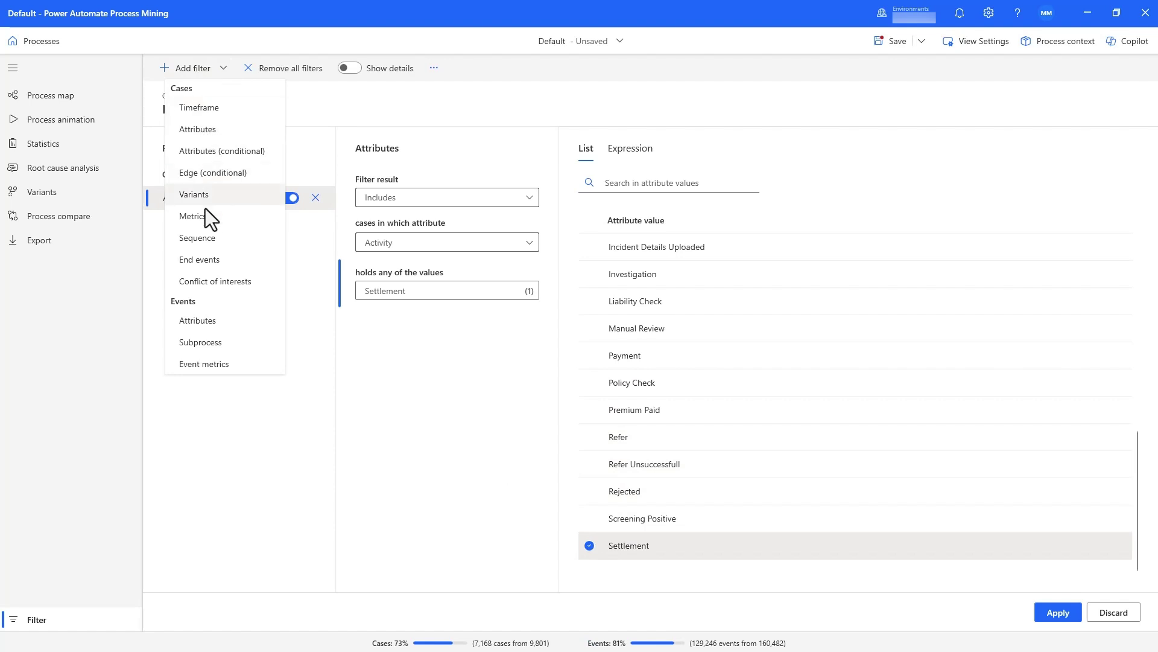
left_click(204, 237)
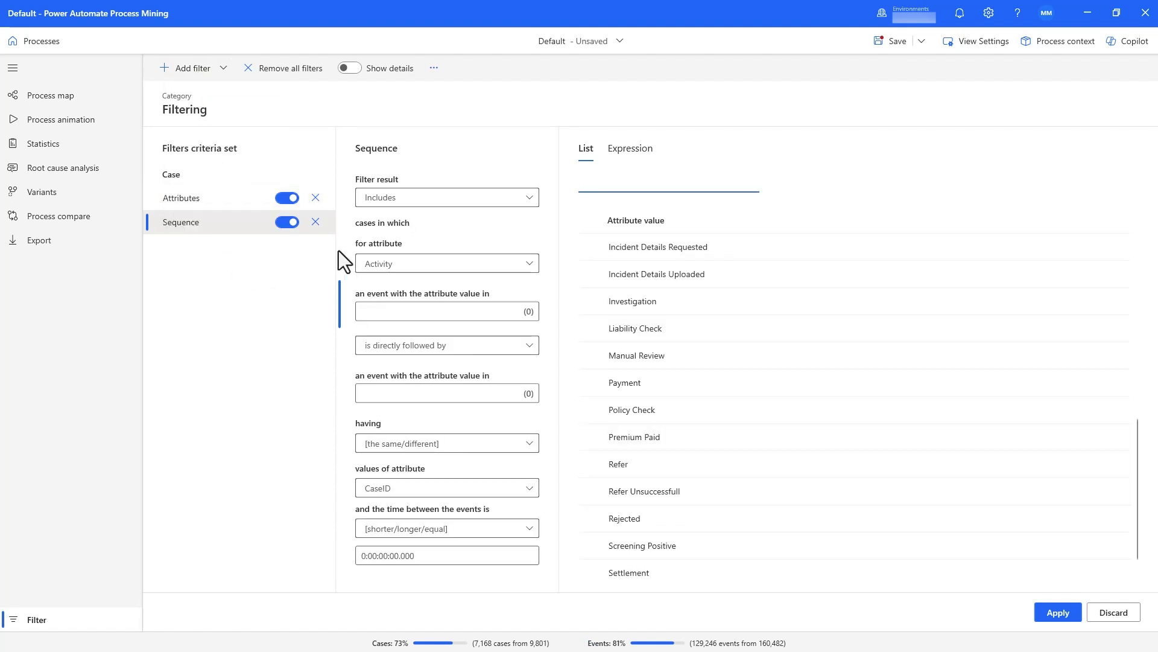
left_click(447, 202)
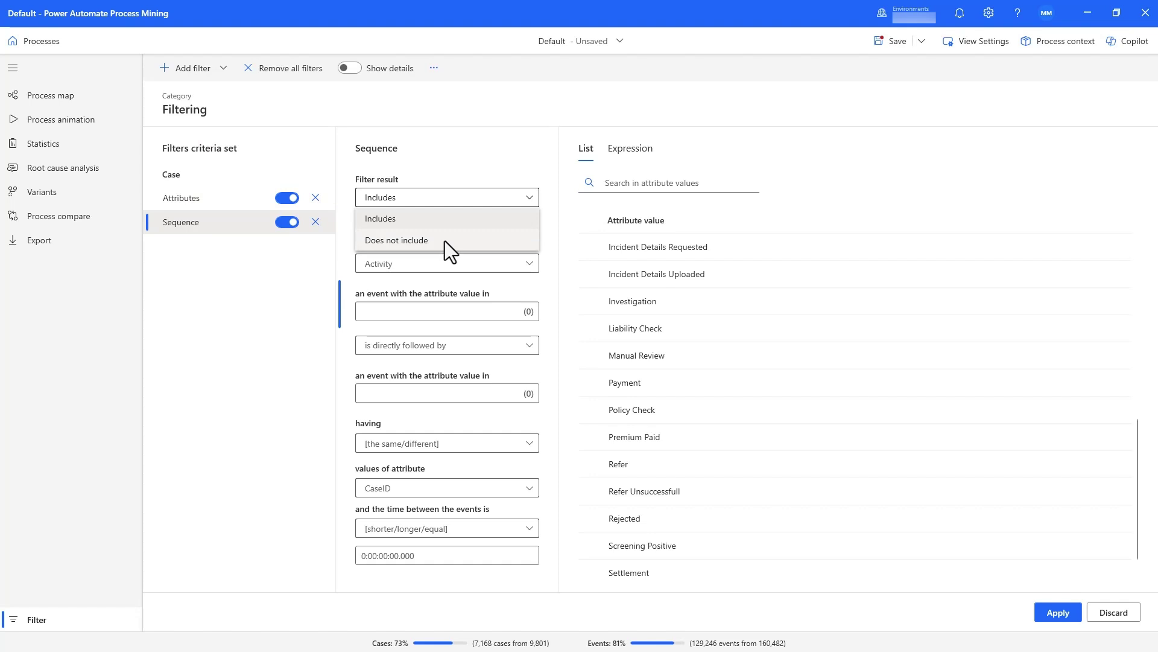
left_click(444, 241)
left_click(452, 342)
left_click(442, 388)
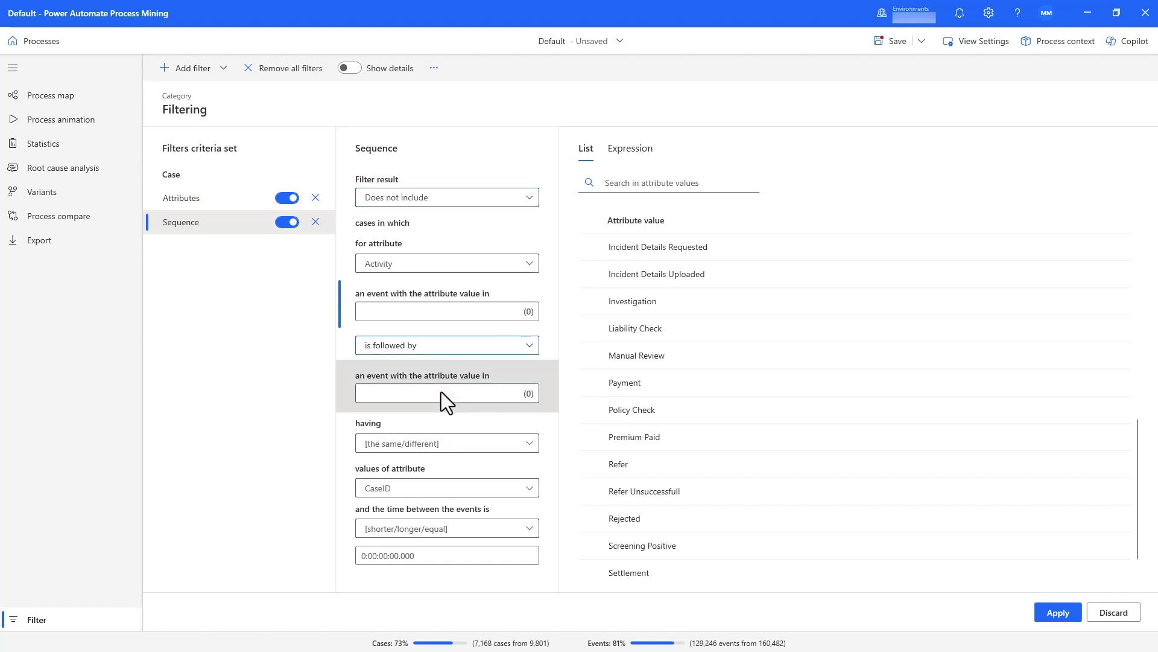
left_click(440, 393)
scroll(664, 495, "down", 1)
left_click(655, 545)
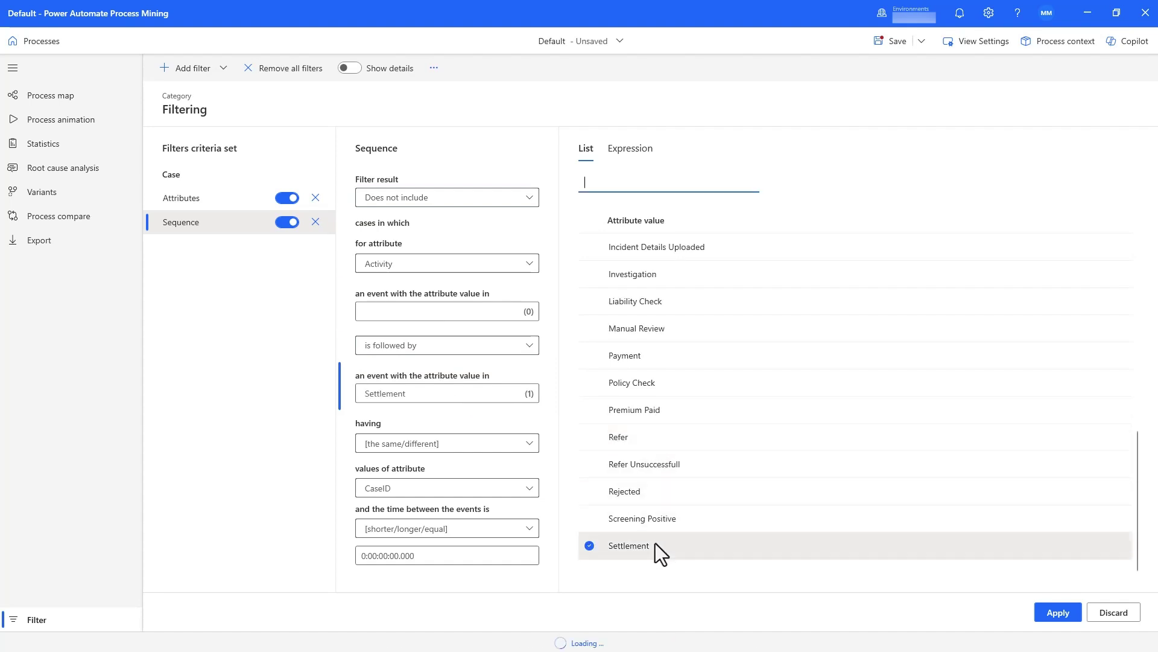
Set Assign Handler and Investigation as first events and apply, leaving 132 cases.
left_click(498, 313)
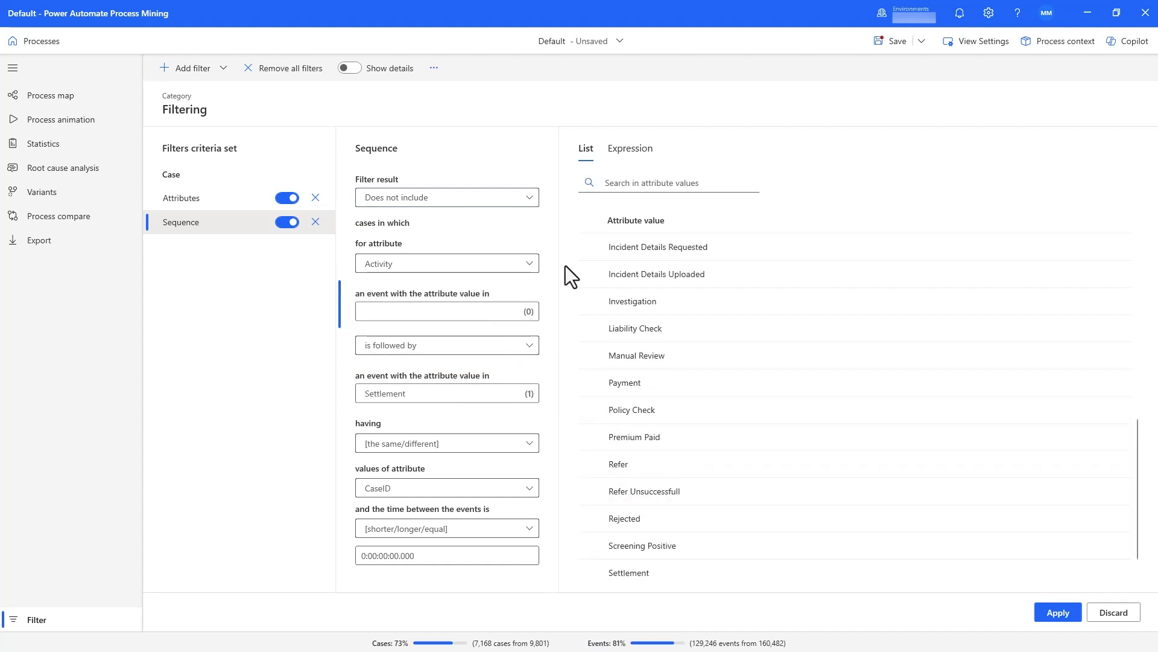
scroll(694, 265, "up", 5)
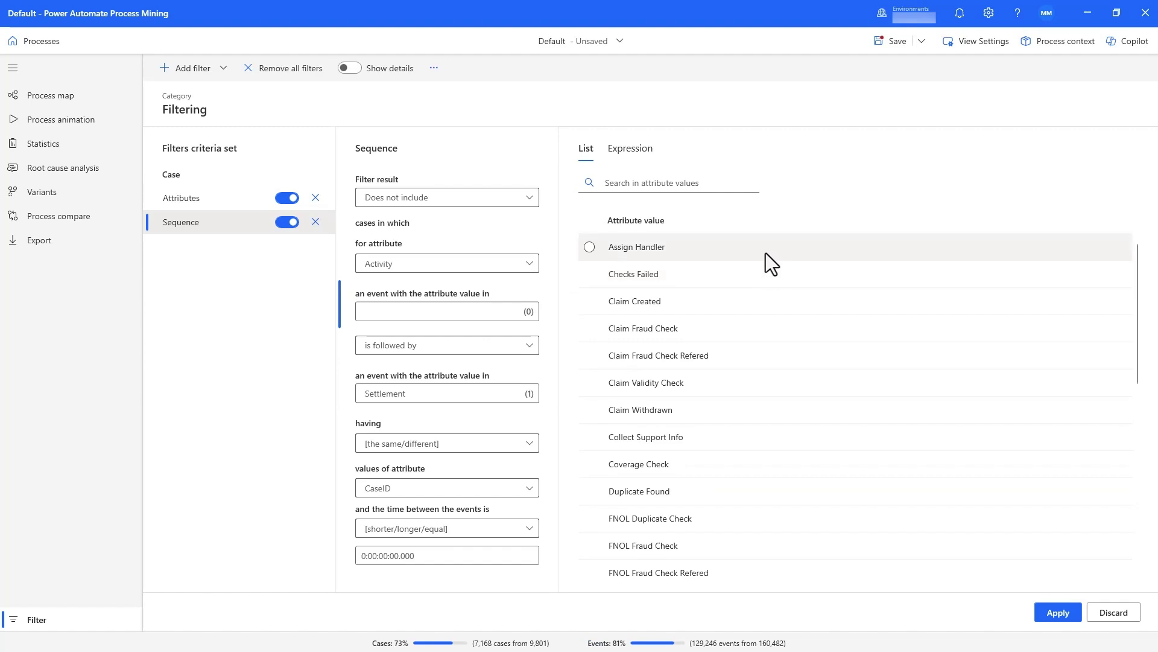
left_click(766, 252)
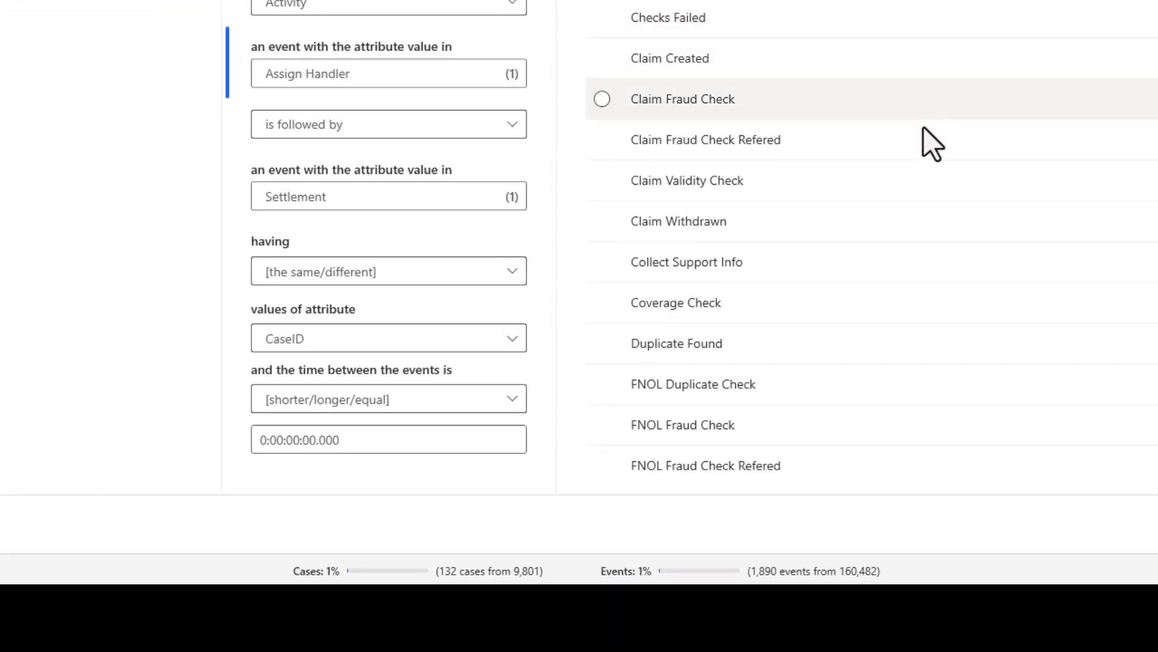
scroll(934, 188, "down", 3)
left_click(859, 427)
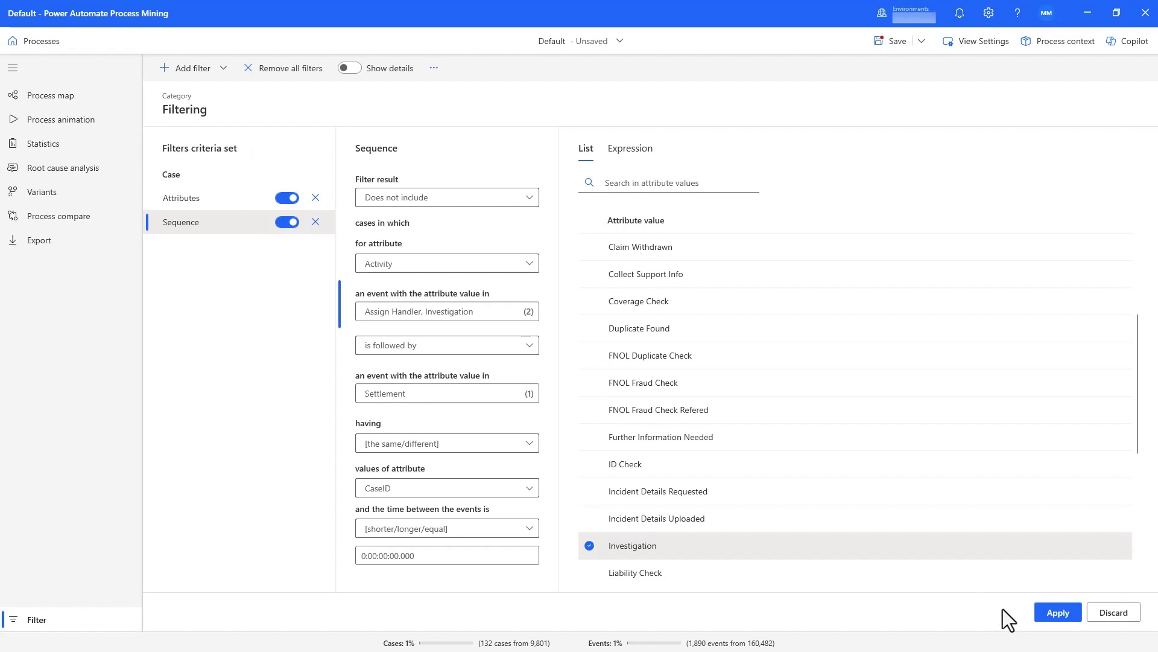
left_click(1049, 616)
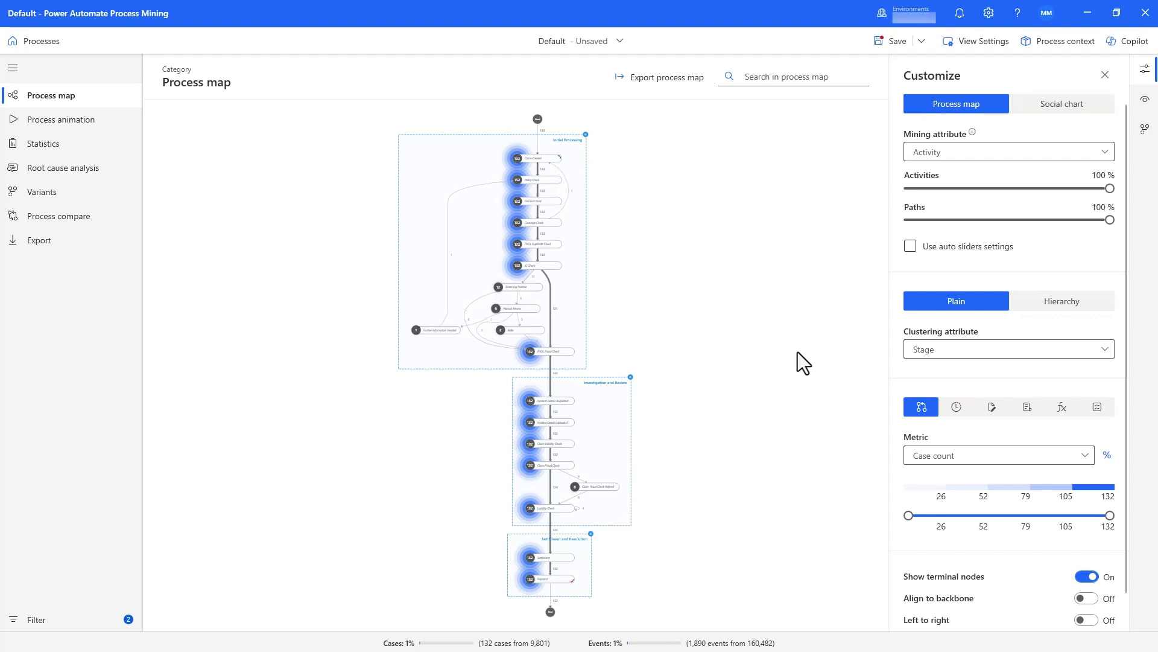
Weight the map by total_paid_amount, bringing Settlement and Payment at 43.2k into view.
left_click(1029, 408)
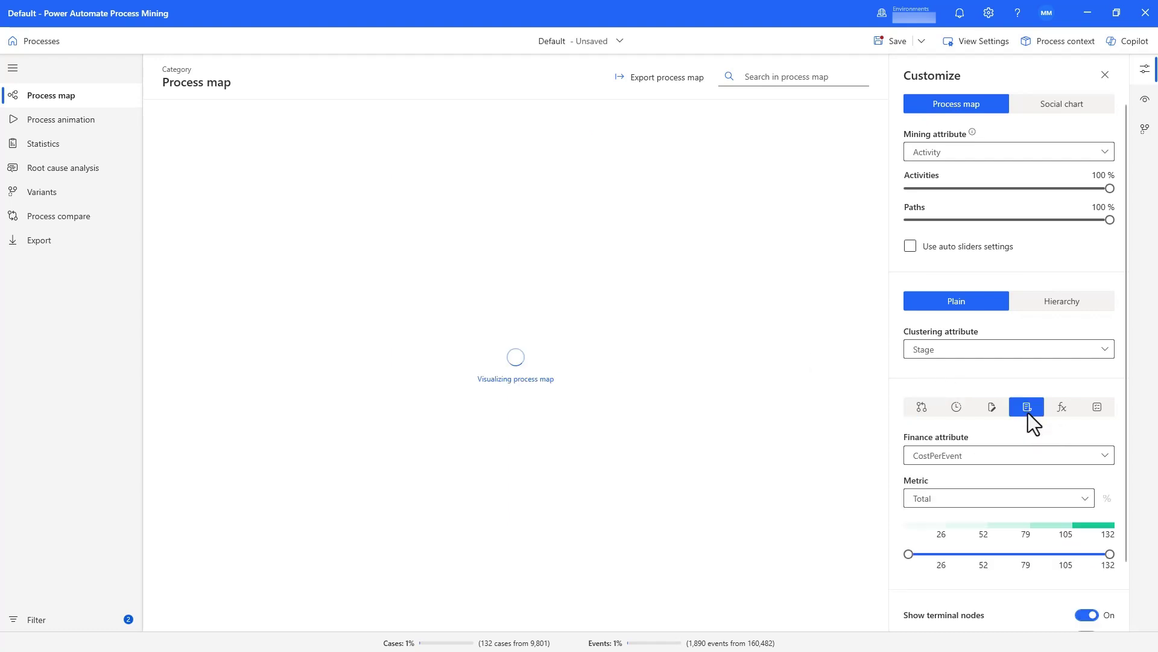
left_click(1023, 458)
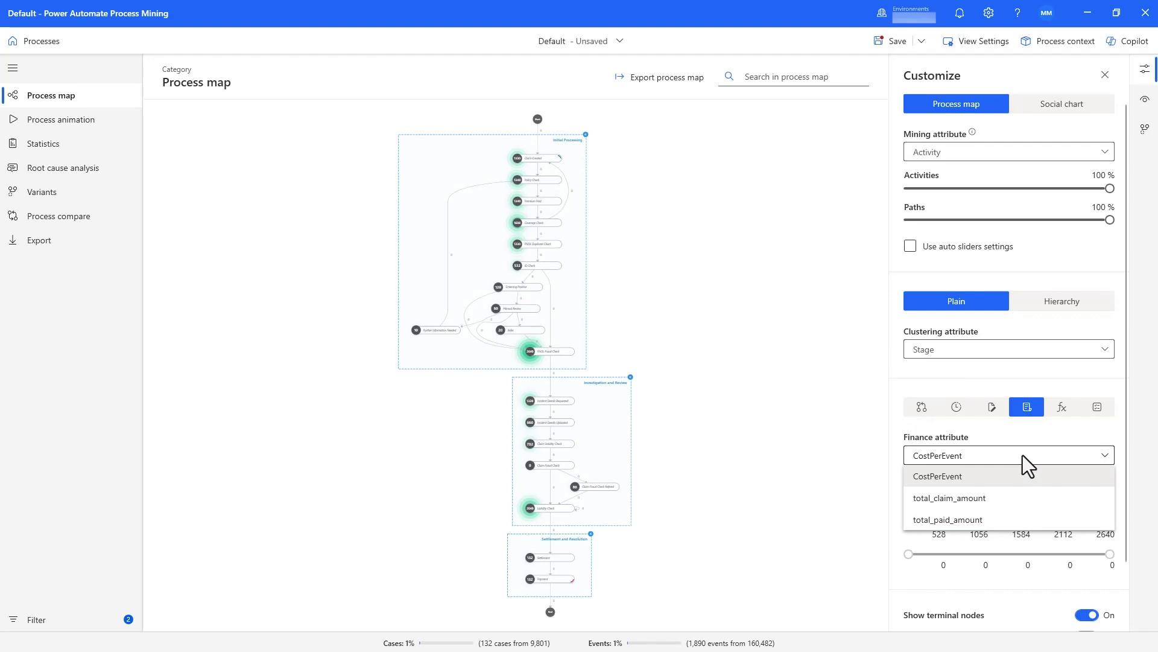
left_click(1015, 519)
scroll(513, 381, "up", 5)
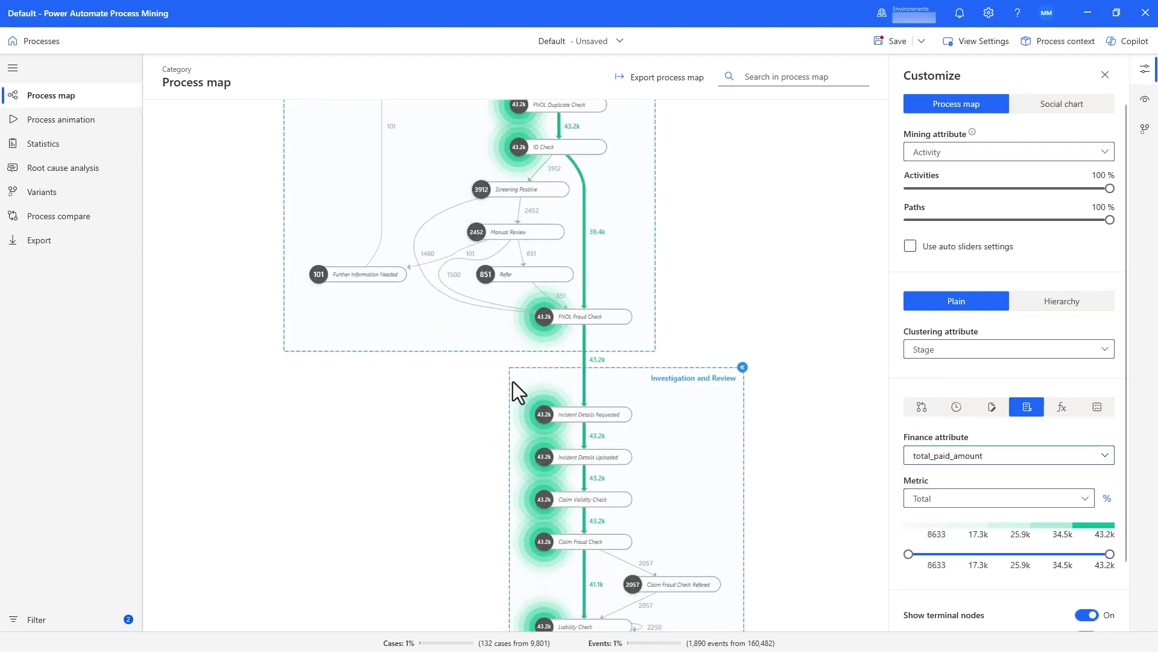
left_click_drag(800, 552, 797, 184)
left_click_drag(825, 527, 808, 457)
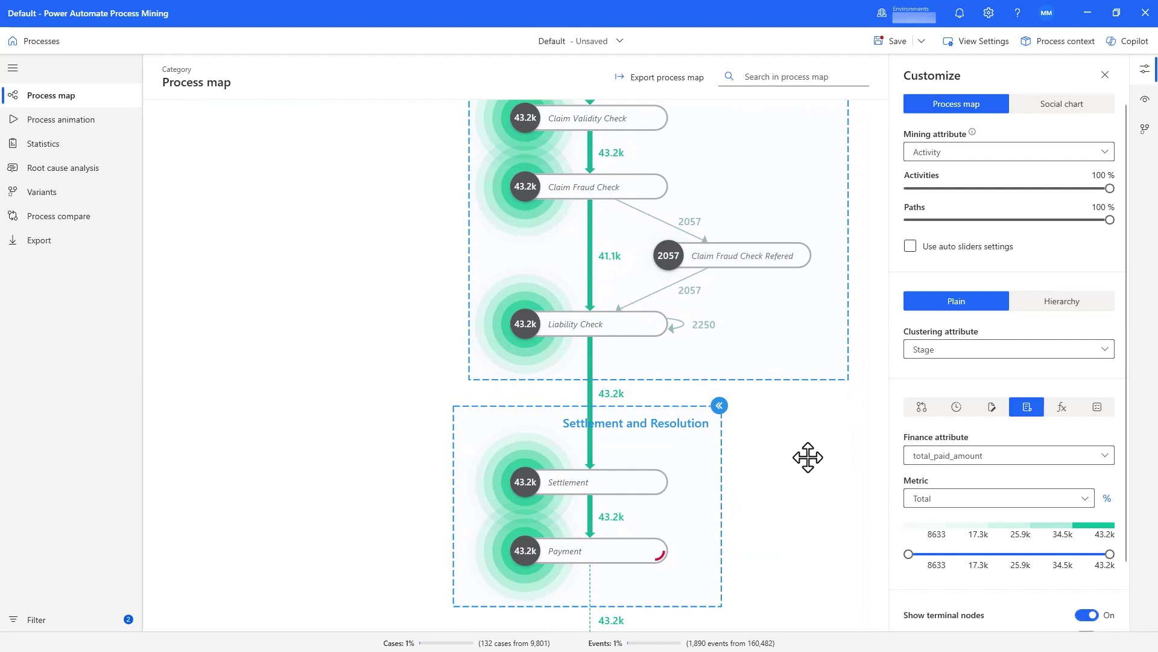
Remove Assign Handler and Investigation from the sequence filter's first events.
left_click(107, 618)
scroll(722, 292, "down", 2)
scroll(724, 295, "up", 2)
left_click(718, 247)
scroll(724, 273, "down", 2)
scroll(724, 272, "down", 5)
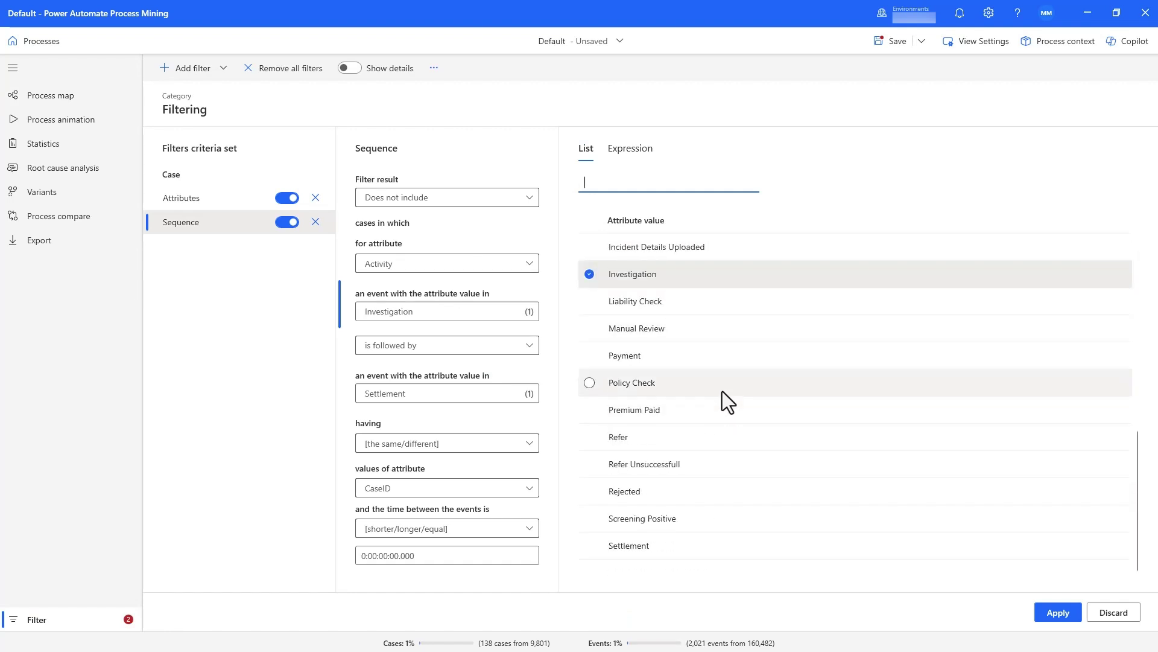
left_click(722, 274)
scroll(718, 301, "up", 6)
Set FNOL Duplicate Check and FNOL Fraud Check as first events and apply, leaving 212 cases.
left_click(712, 328)
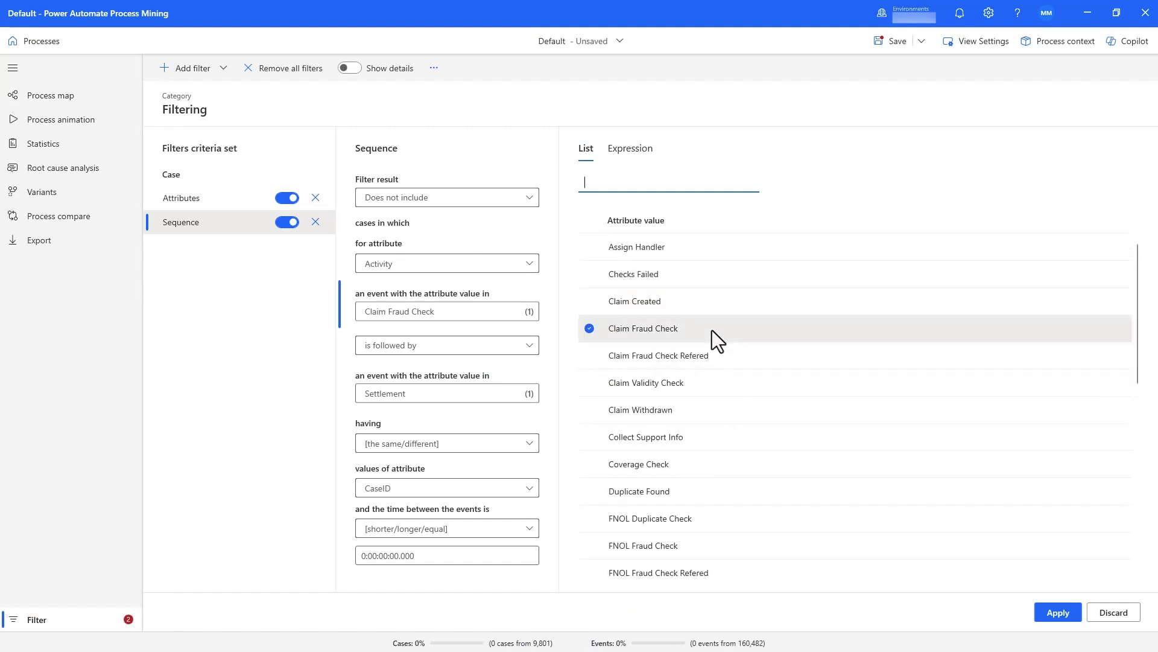
left_click(714, 330)
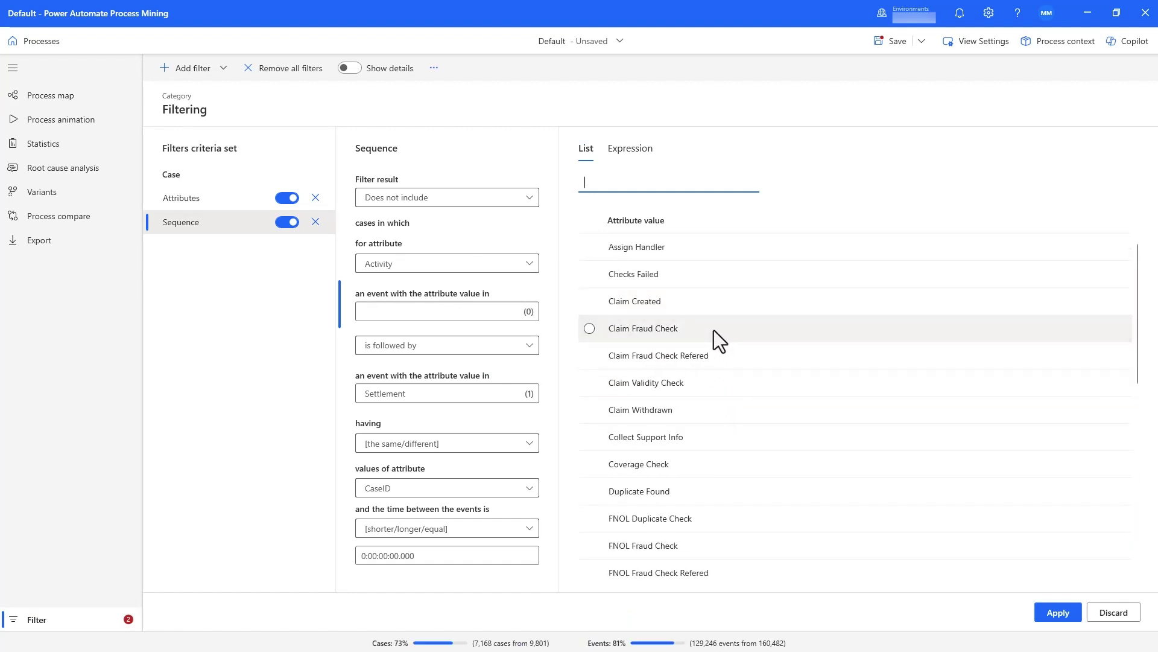
left_click(709, 383)
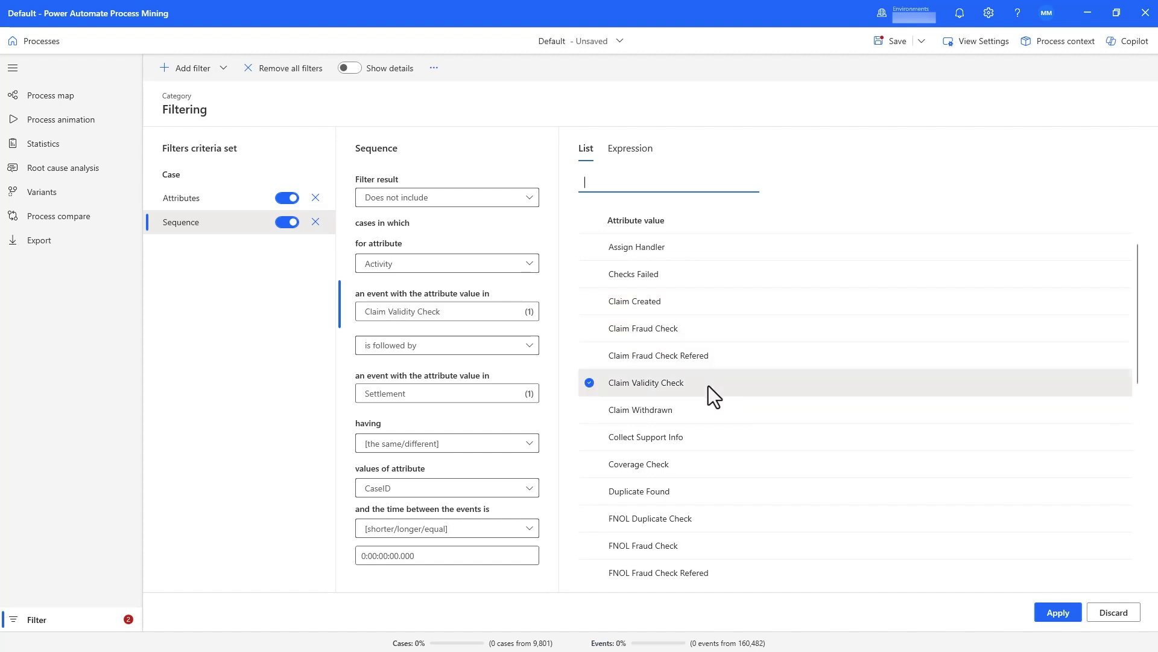
left_click(708, 386)
left_click(696, 465)
left_click(697, 464)
scroll(696, 467, "down", 1)
left_click(702, 450)
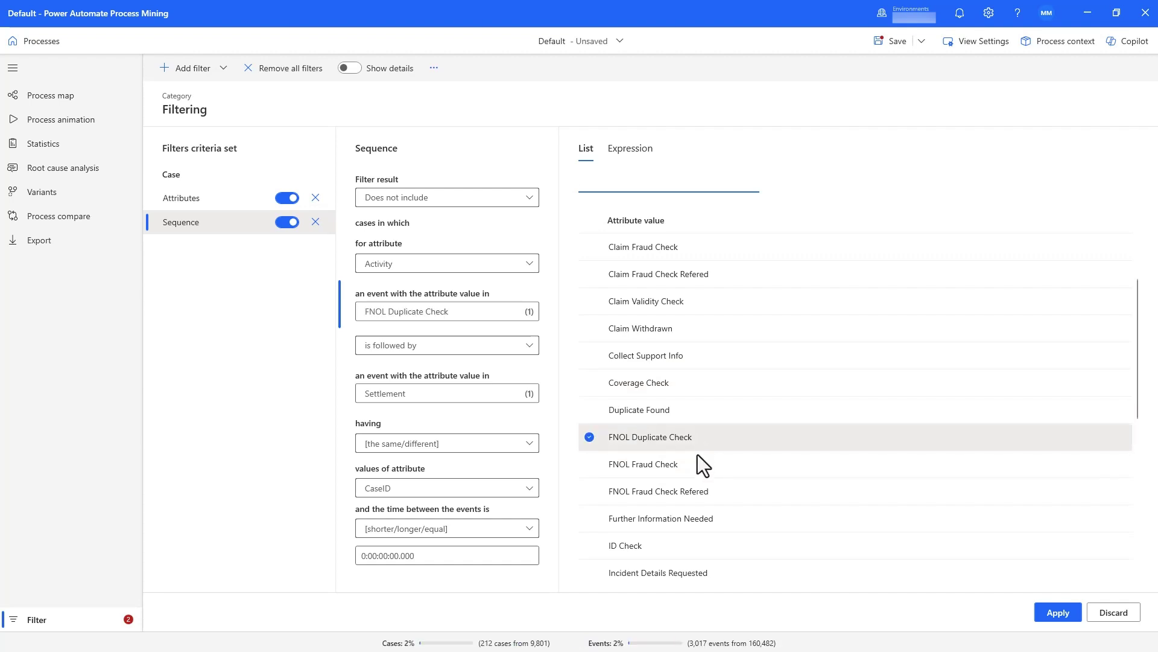
left_click(698, 461)
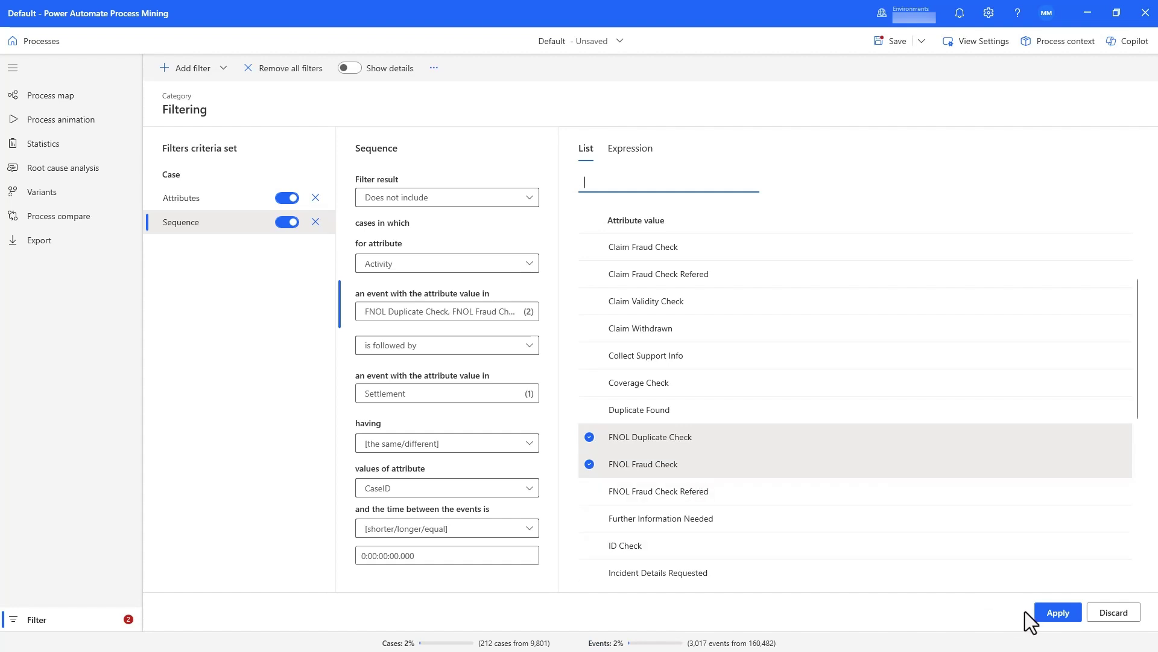
left_click(1042, 615)
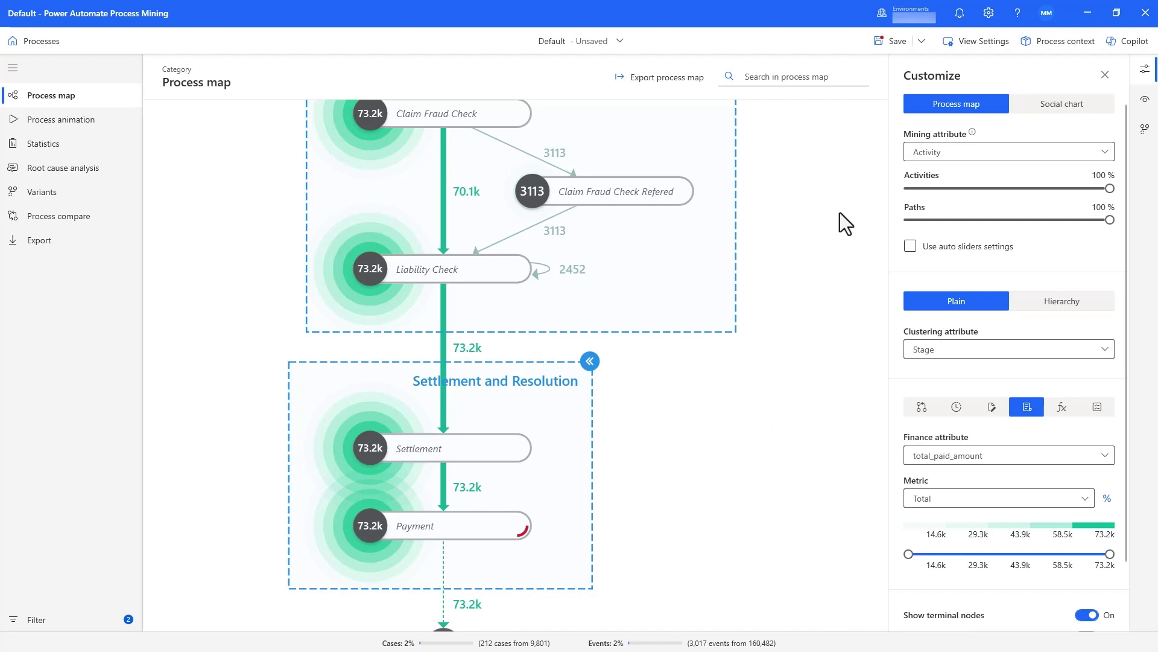
In the social chart, show resource BSDR's top Activity values.
left_click(1059, 103)
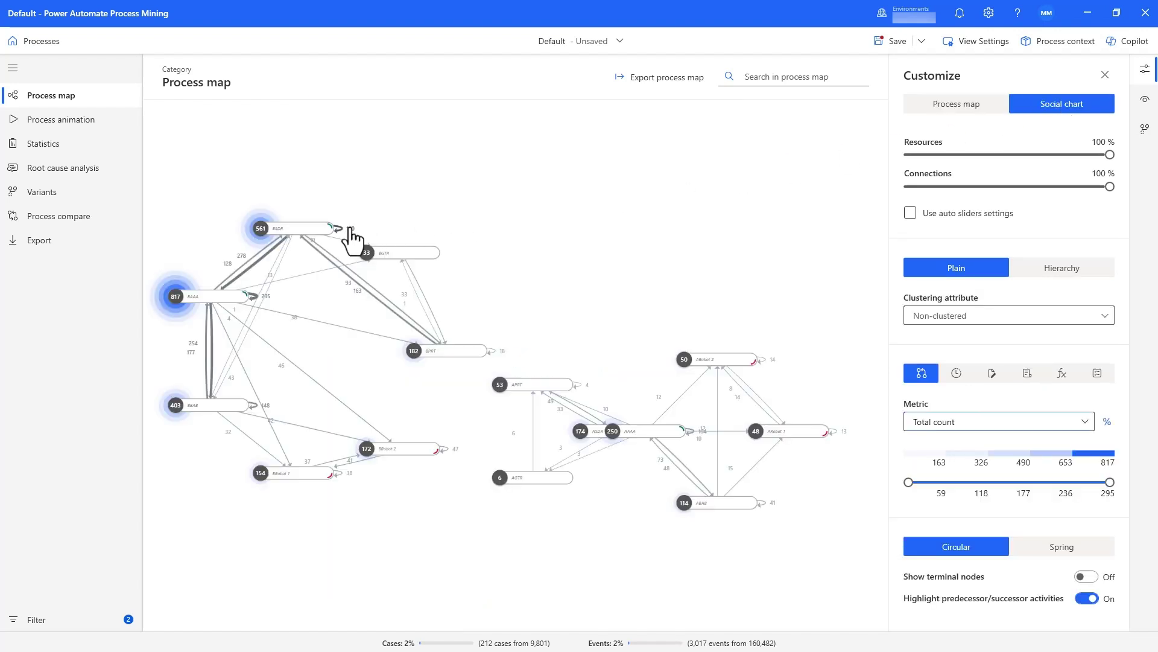
left_click(295, 231)
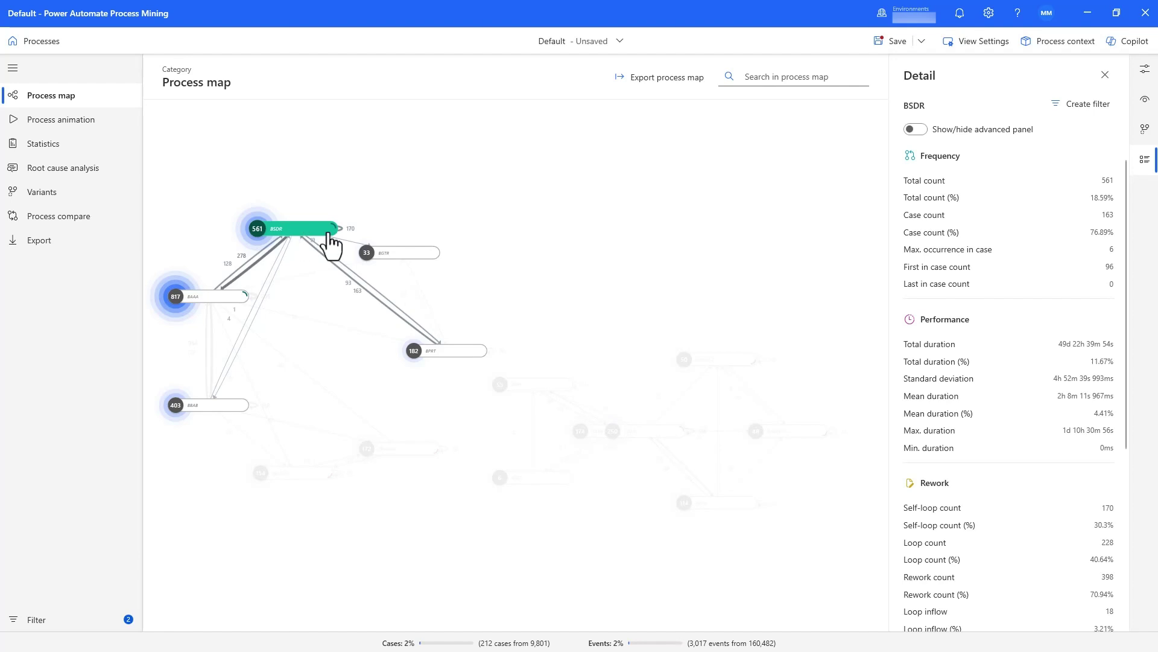
scroll(1008, 296, "down", 5)
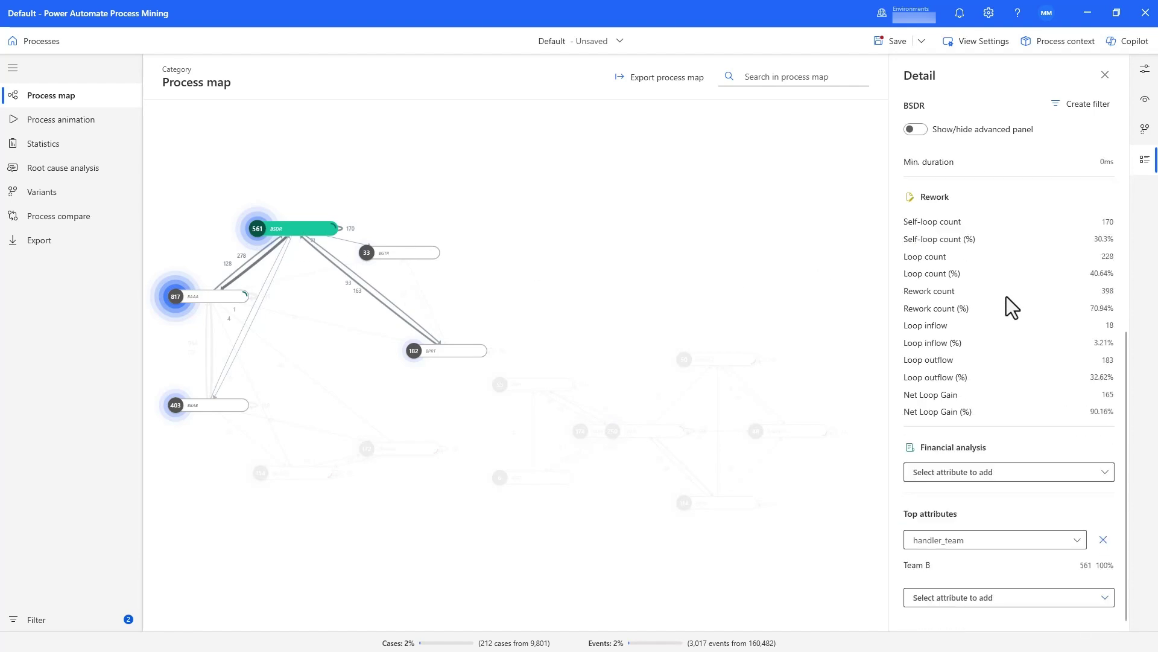
left_click(1008, 539)
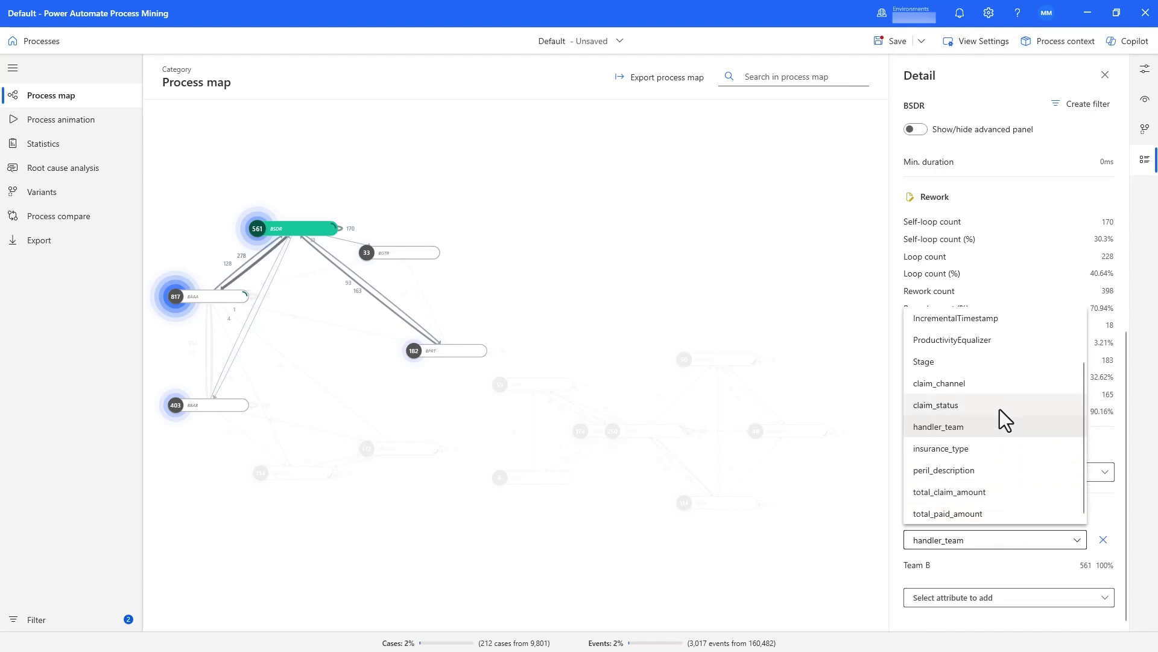
scroll(999, 386, "up", 1)
left_click(998, 322)
scroll(997, 332, "down", 2)
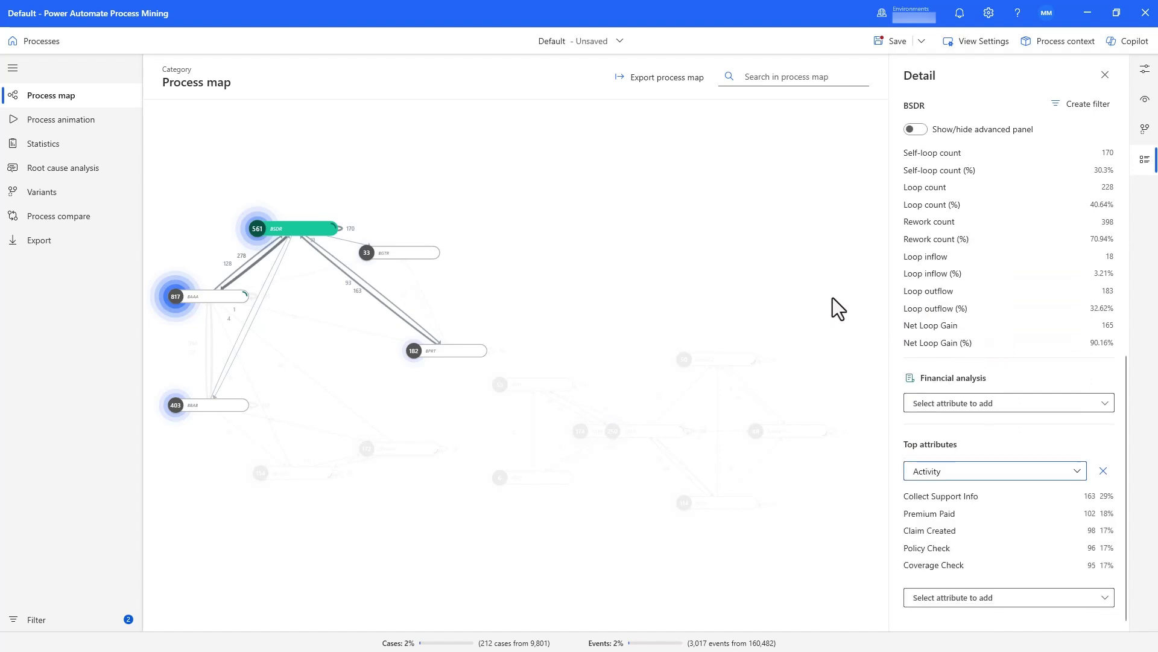
Review BAAA's loop and rework statistics, then return to the process map.
left_click(197, 305)
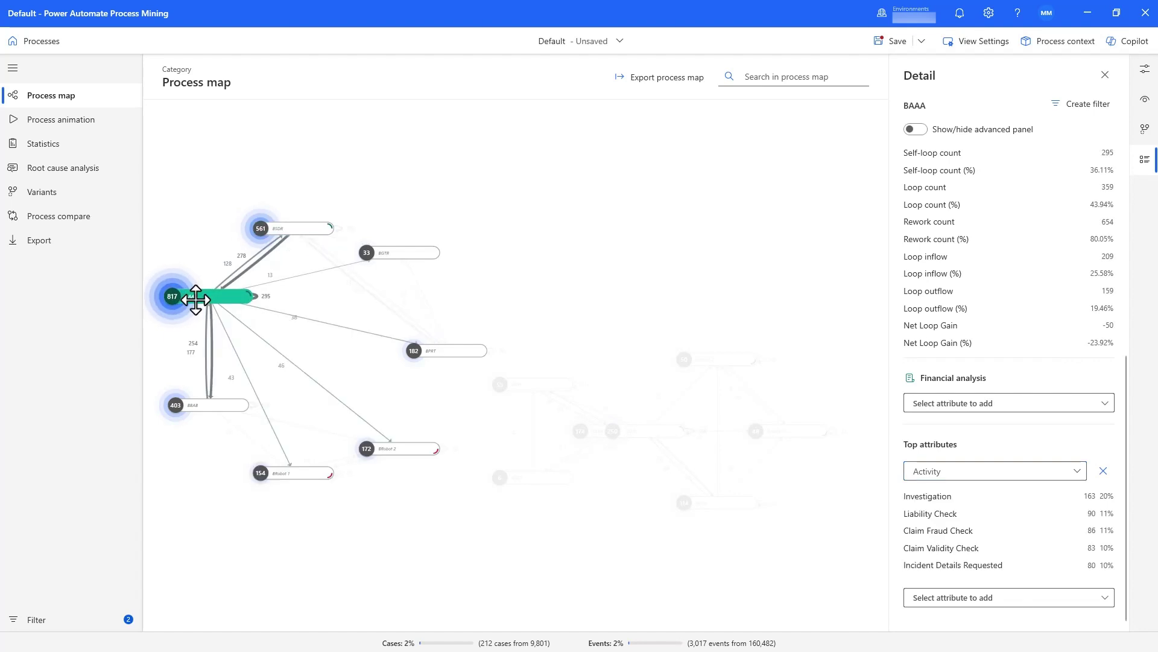
left_click(736, 241)
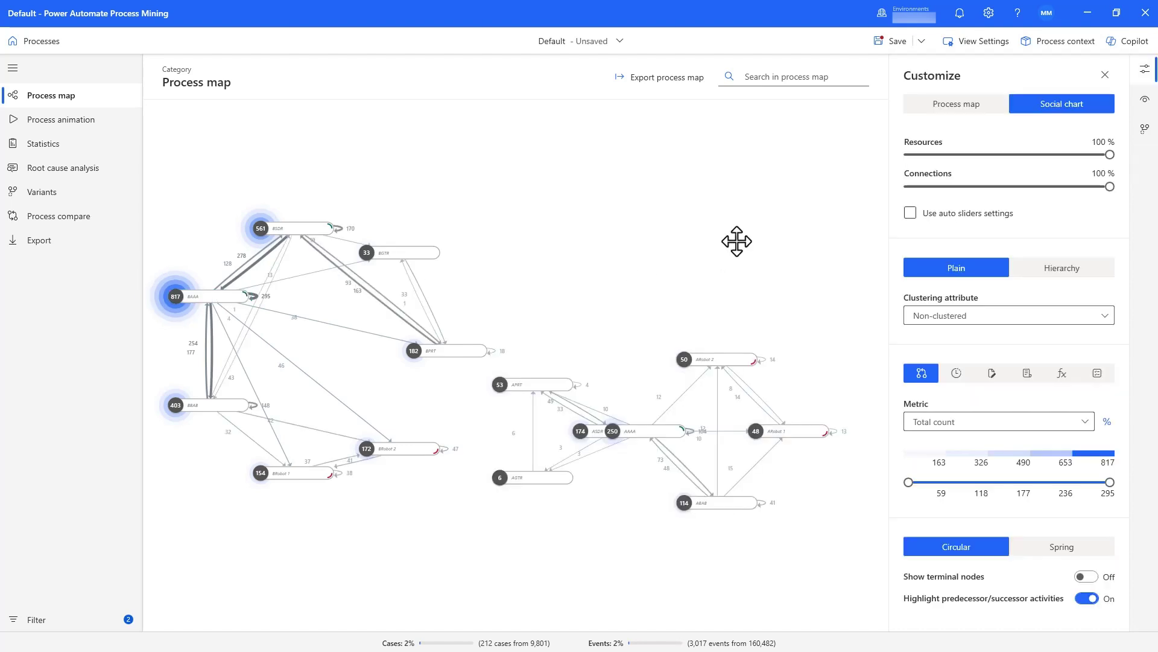
left_click(931, 107)
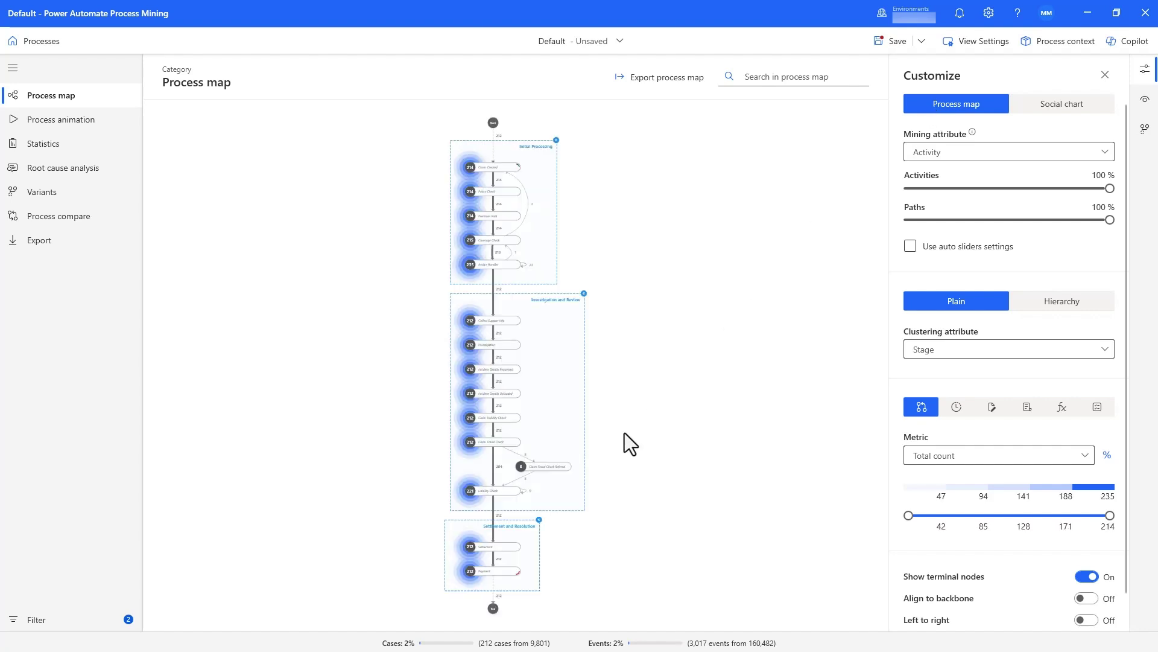
Zoom into the Settlement and Resolution stage of the map.
scroll(556, 585, "up", 5)
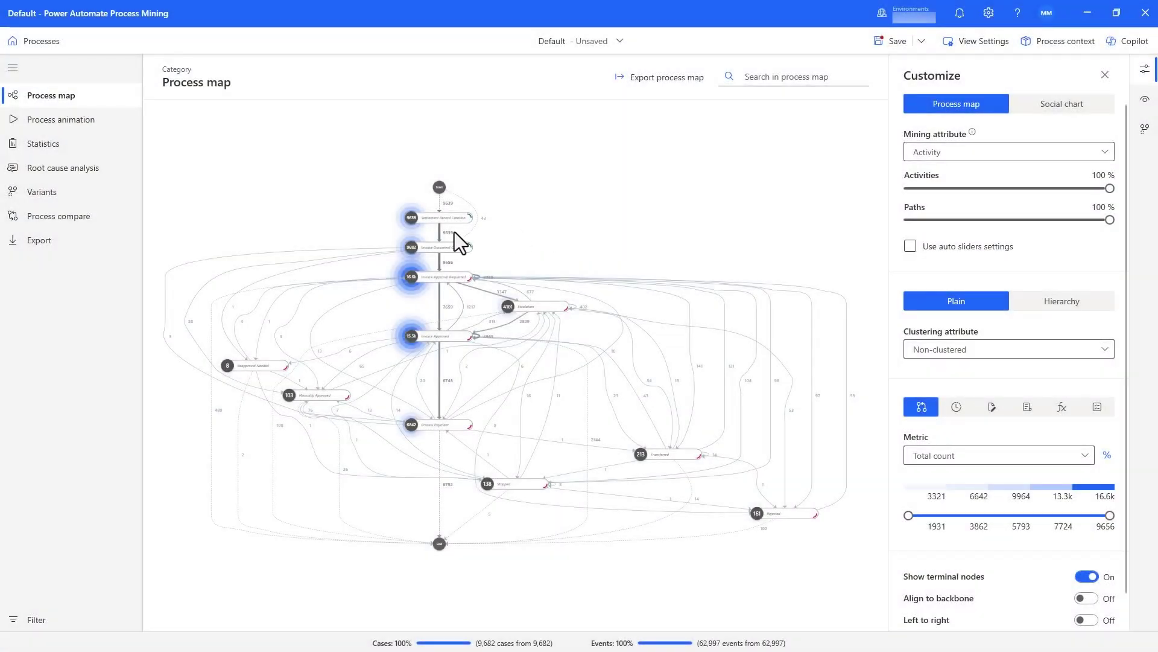
Pan the invoice map down to Process Payment (6842) and Stopped (138), then go to the Filter page.
scroll(454, 232, "up", 10)
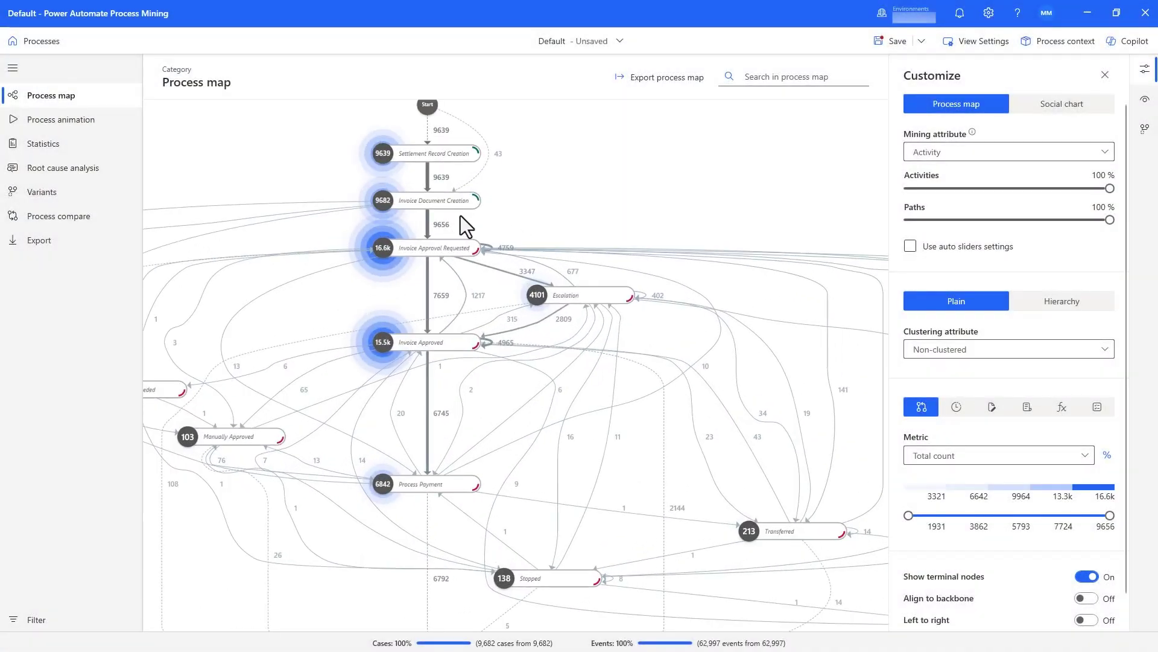
left_click_drag(510, 177, 624, 217)
left_click_drag(683, 328, 681, 193)
left_click_drag(650, 537, 665, 284)
left_click_drag(668, 418, 668, 352)
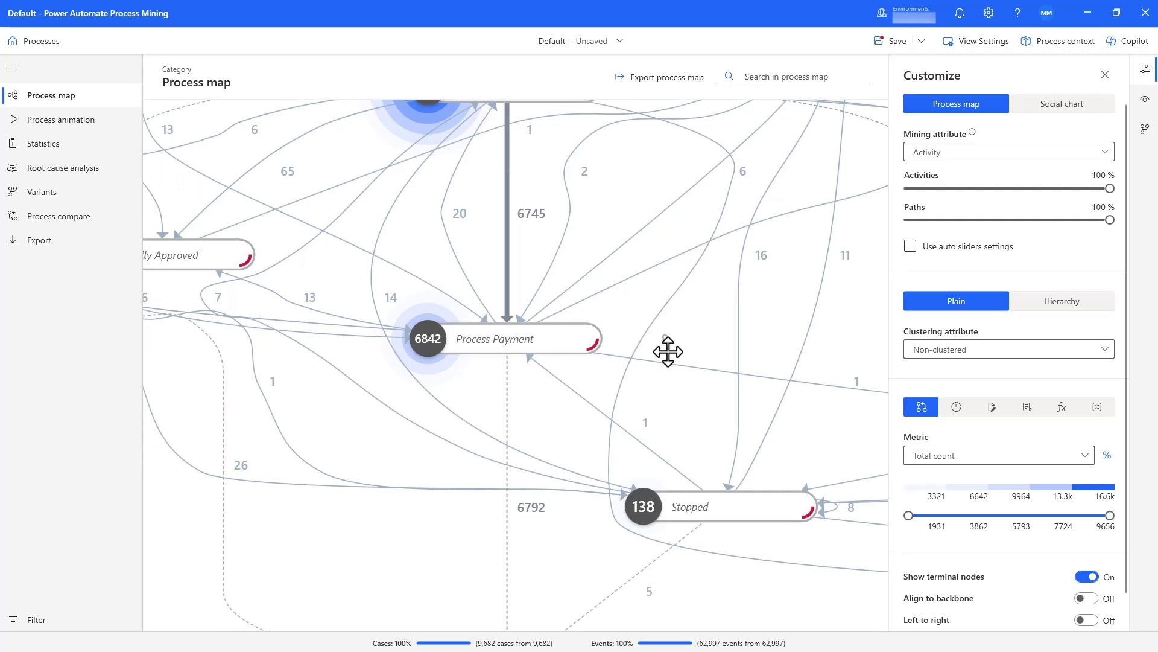
left_click(64, 623)
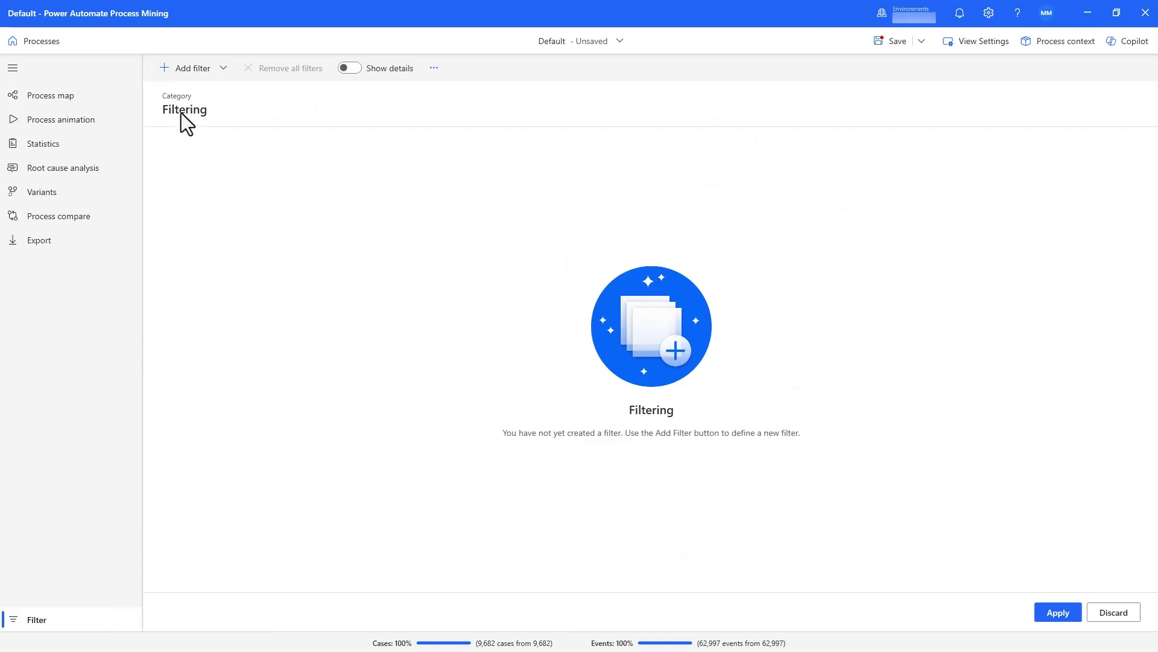
Apply a Conflict of interests filter: Settlement Record Creation then Invoice Approved, same Resource (165 cases).
left_click(187, 64)
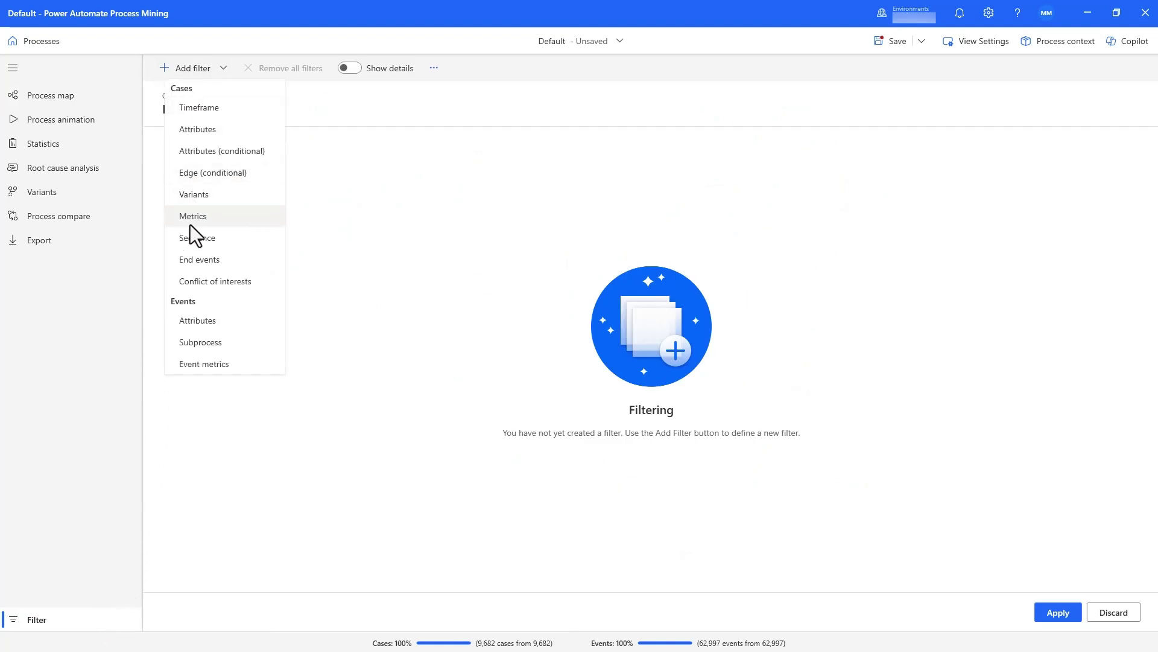
left_click(197, 283)
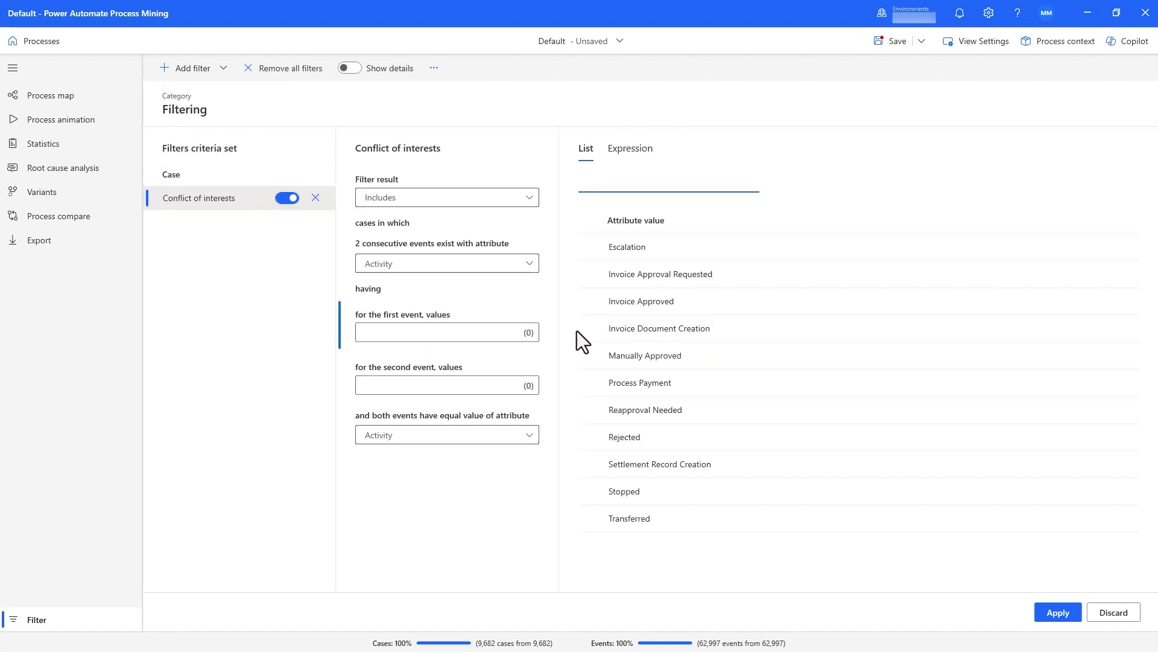
left_click(589, 464)
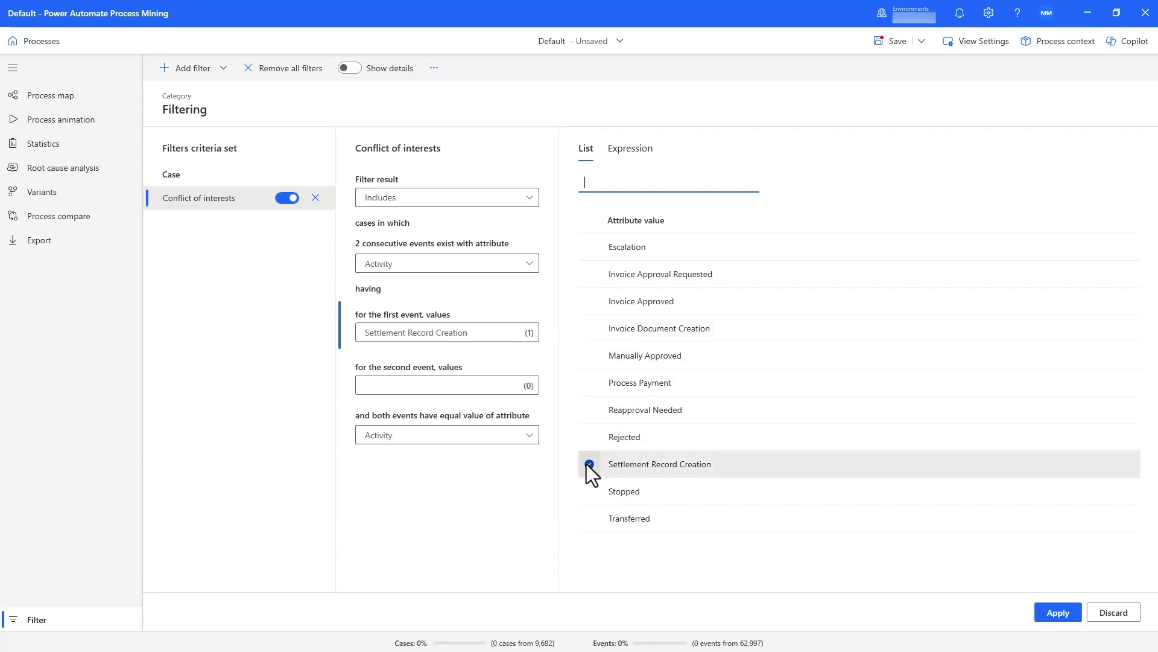
left_click(506, 393)
left_click(589, 301)
left_click(525, 439)
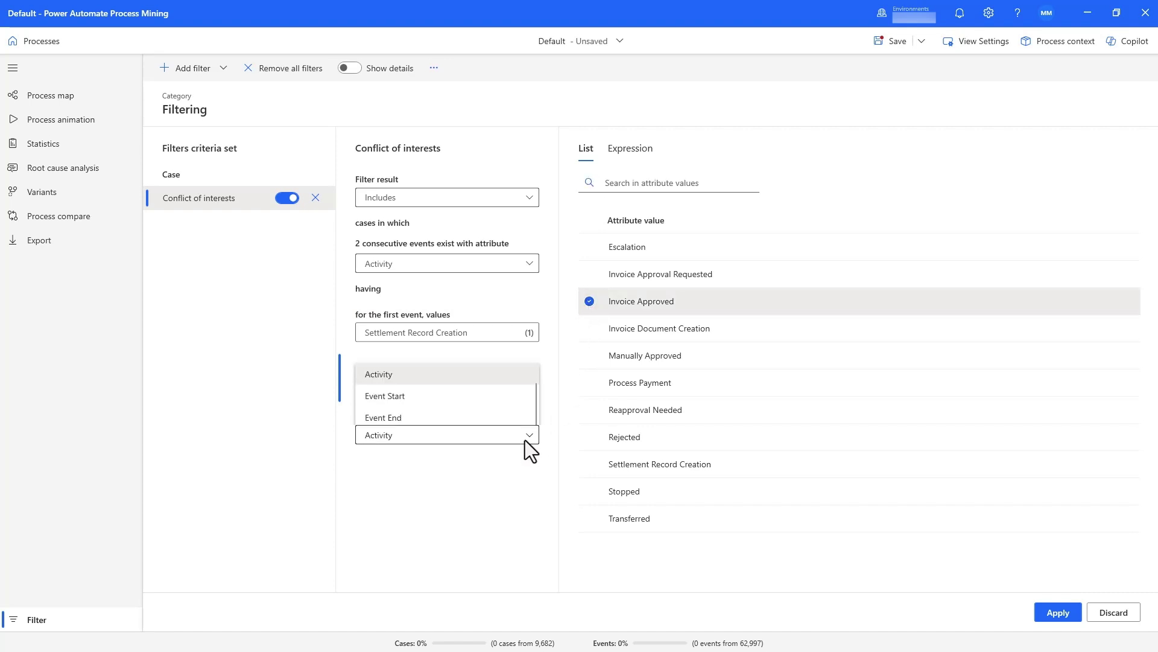
left_click(495, 279)
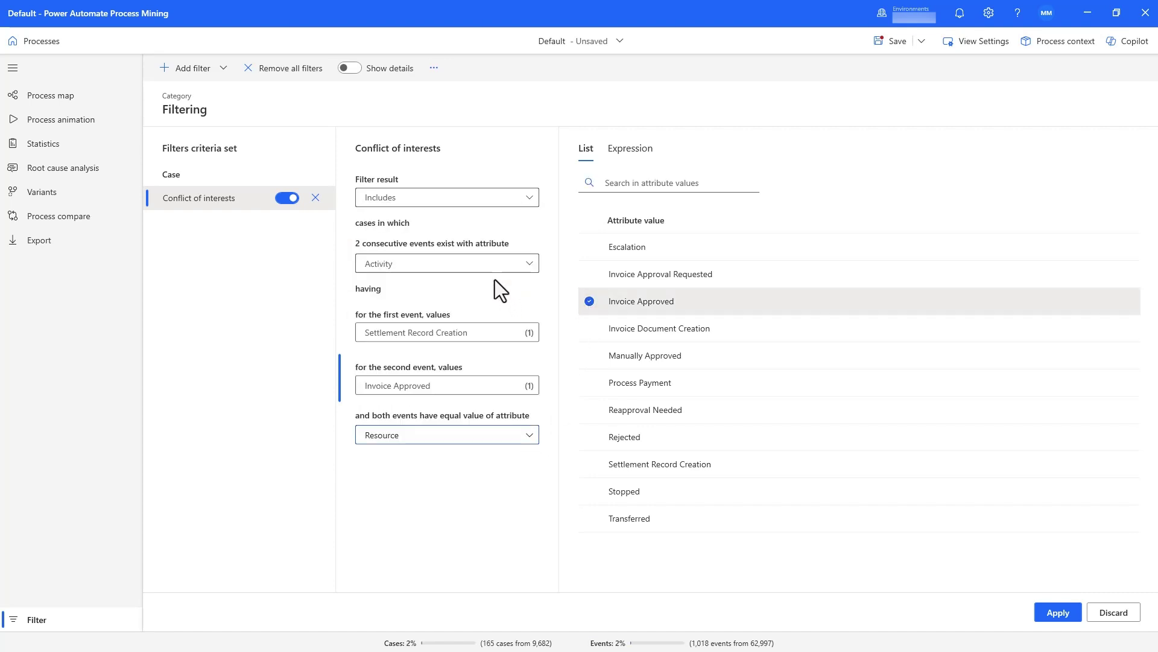
left_click(1059, 621)
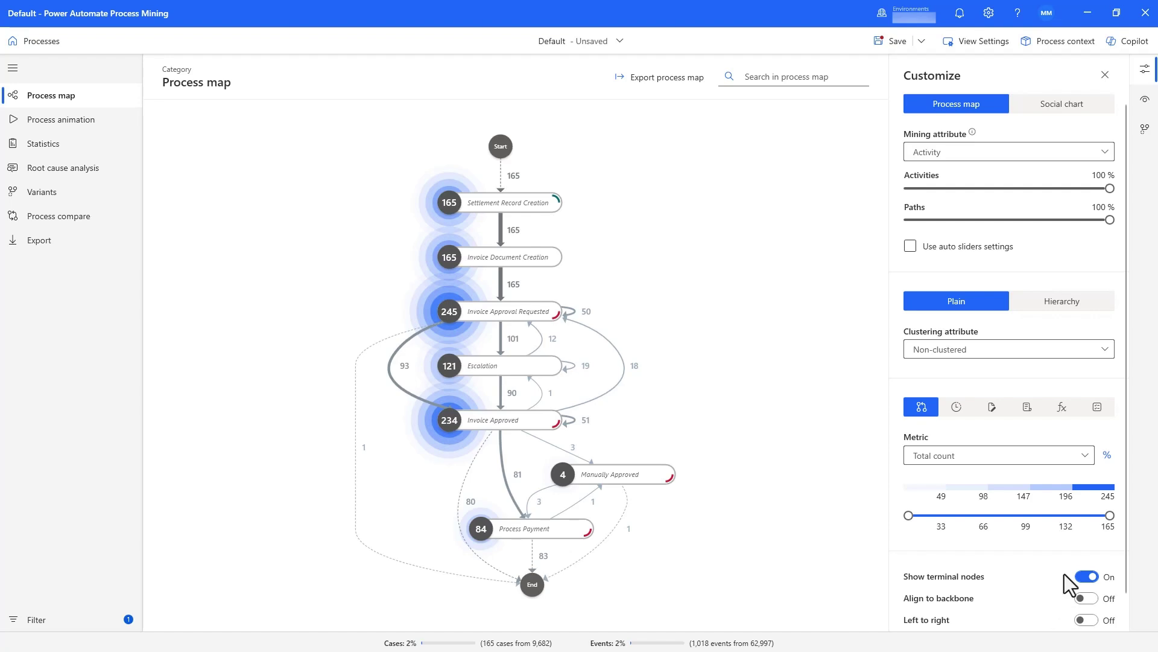
Show Finance invoice amount totals on the map and save the view as 'Conflict of Interest'.
left_click(1025, 408)
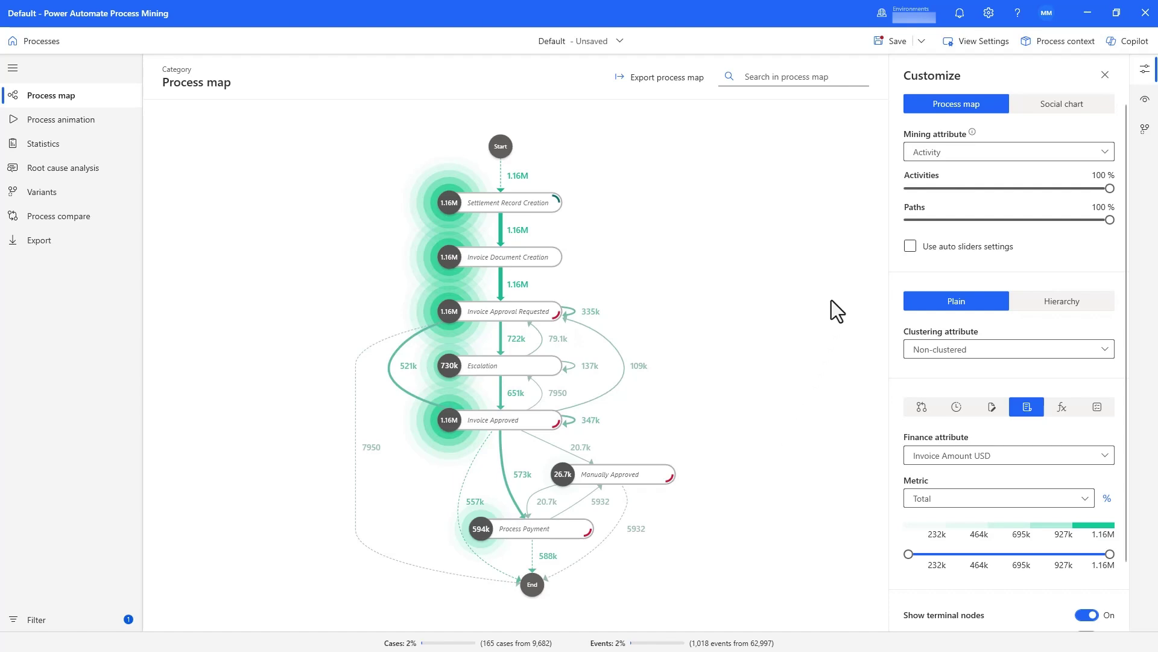
left_click(923, 41)
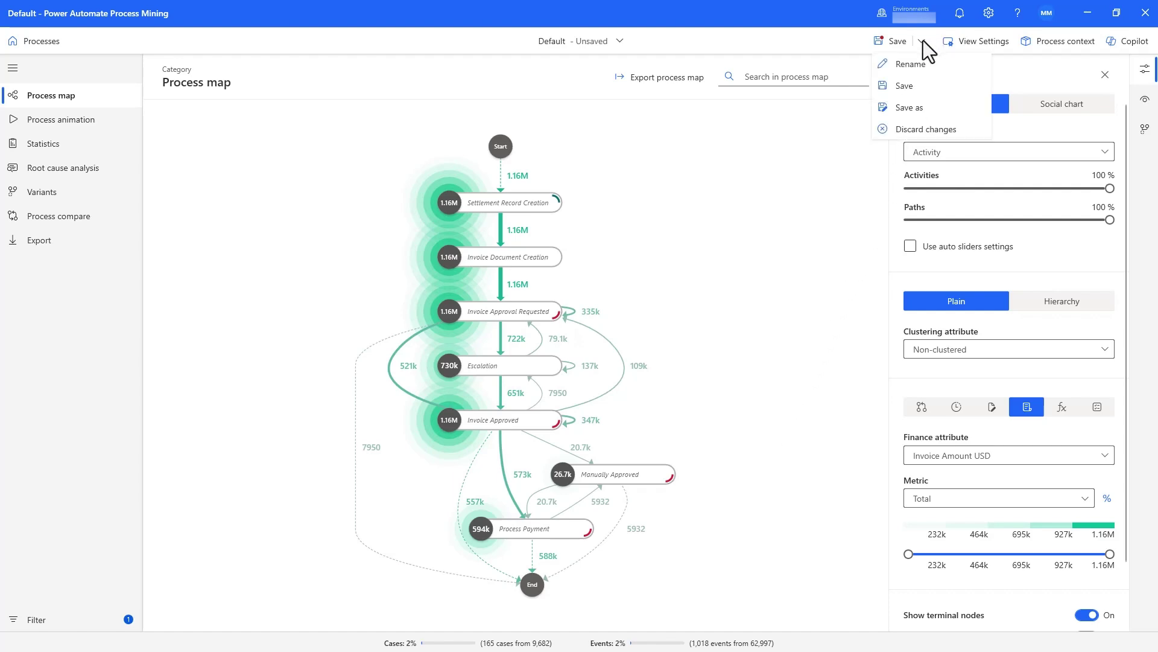
left_click(917, 108)
double_click(661, 312)
type("Conflict of Inter")
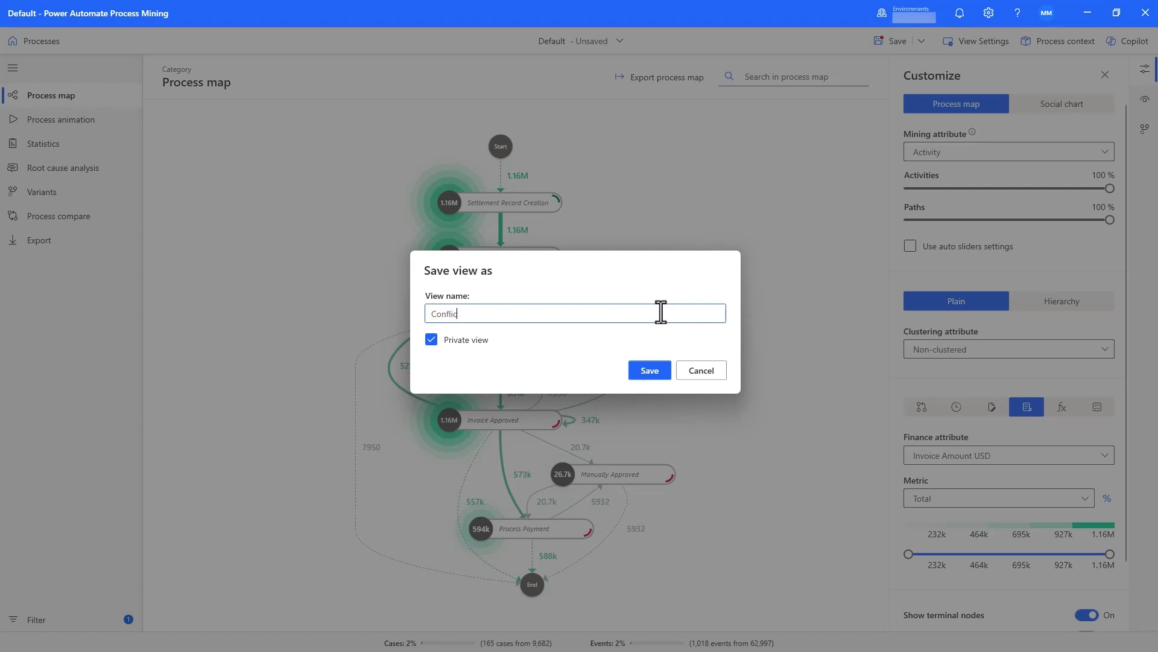
type("est")
left_click(634, 376)
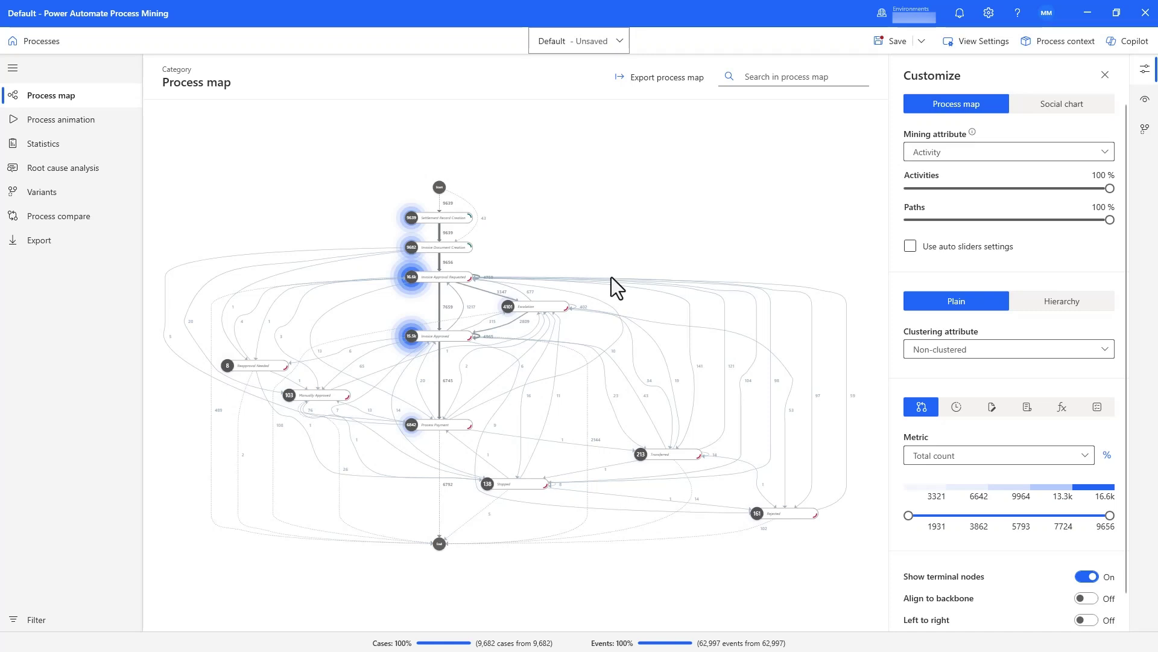
Create a Boolean custom metric 'Late Payment' from the pasted IF/LASTIF formula in Process context.
left_click(1043, 45)
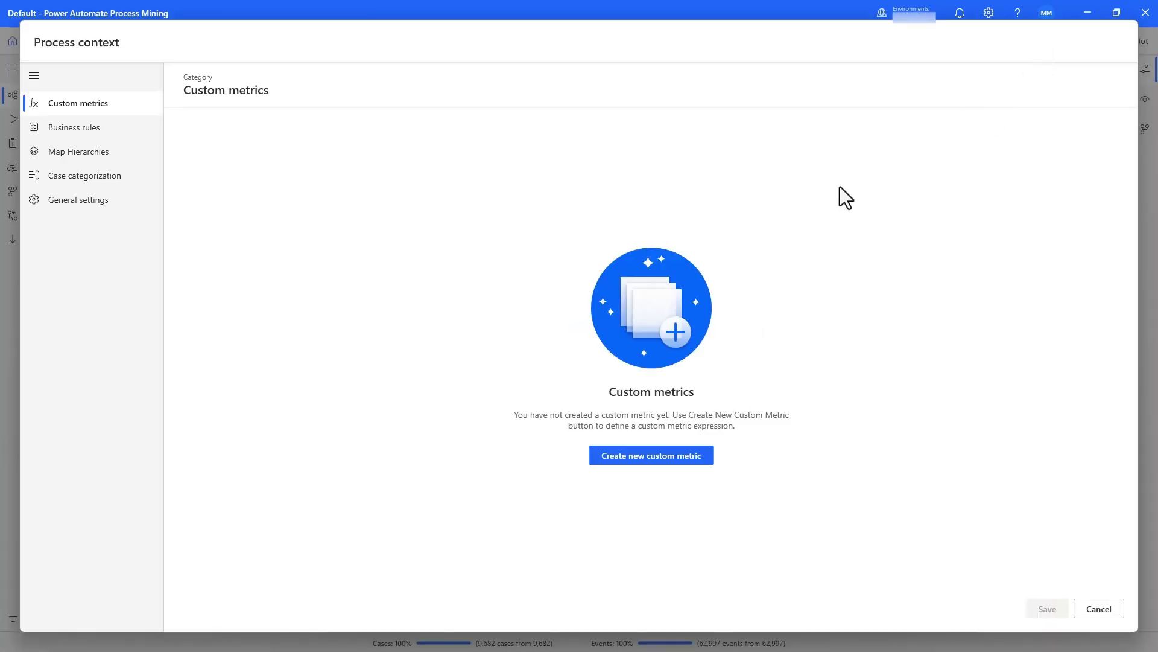
left_click(658, 457)
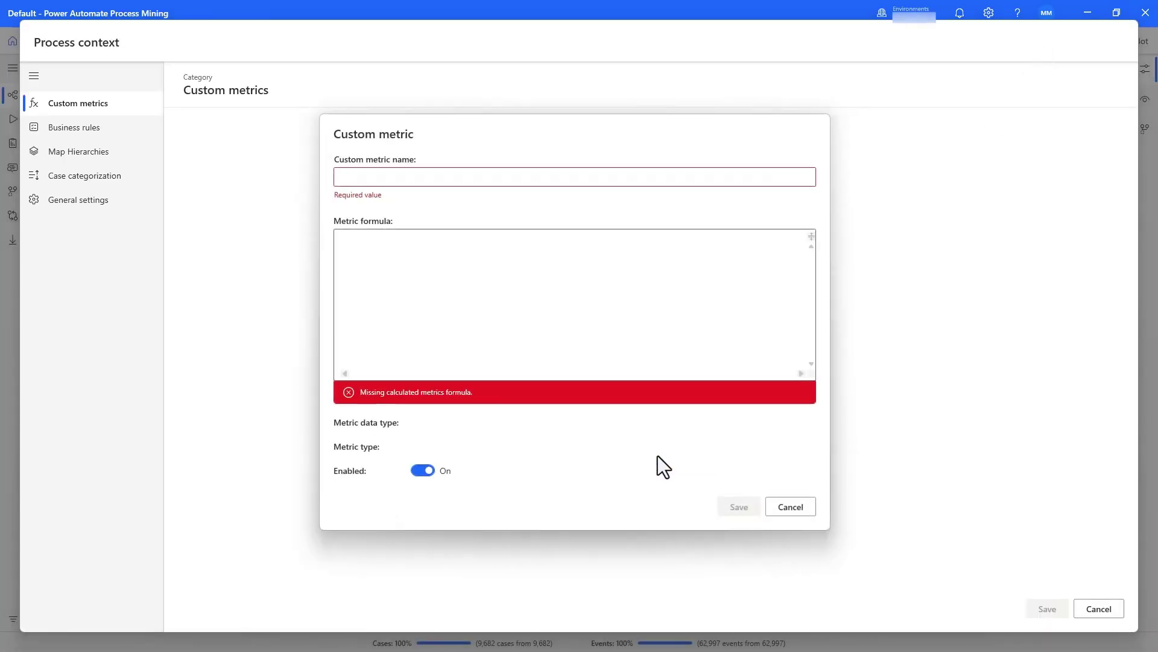
left_click(630, 184)
type("Late Payment")
left_click(397, 269)
type("IF(DueDate<LASTIF(CaseEvents,Activity==\"Process Payment\",END()),true,false)")
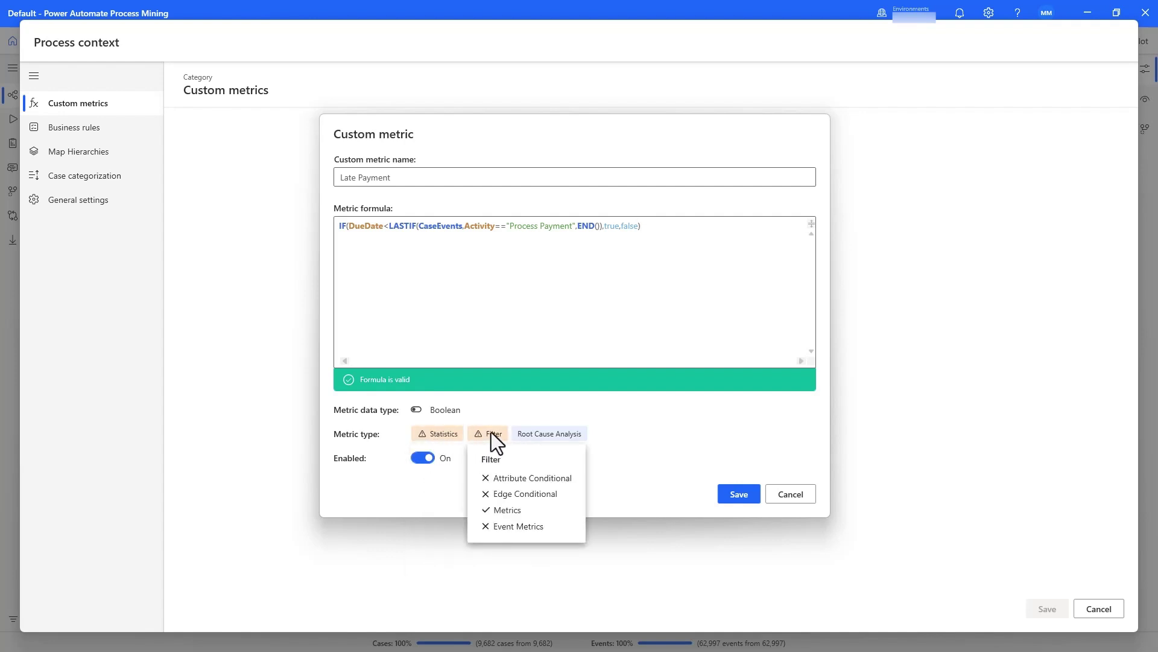
mouse_move(552, 432)
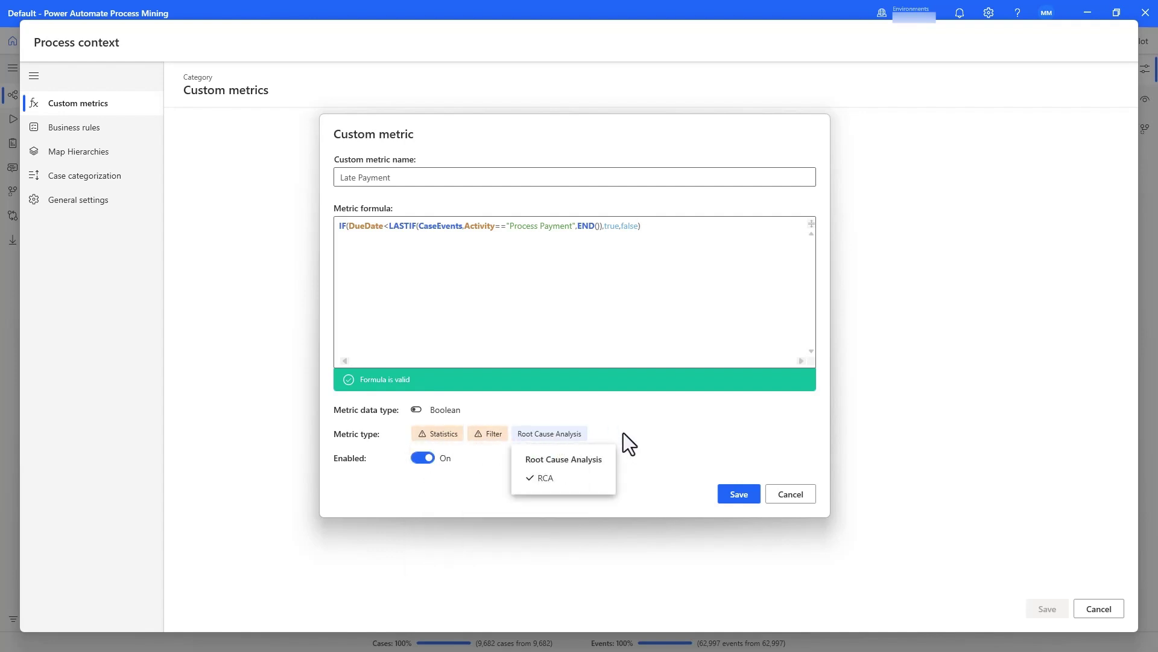
left_click(732, 493)
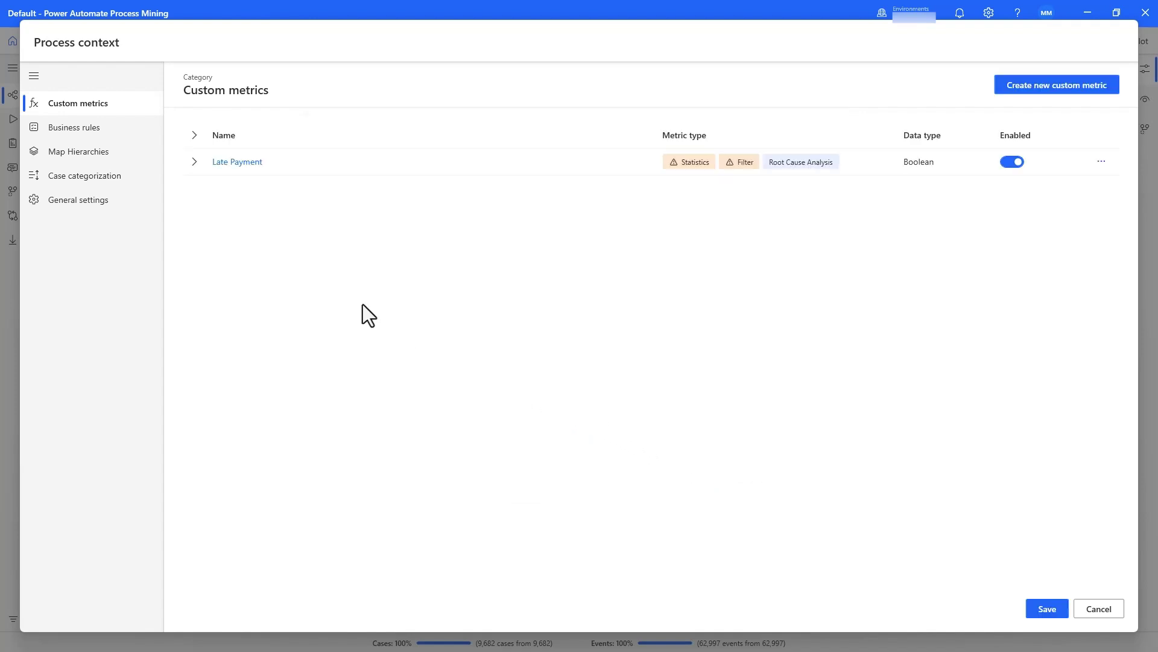
left_click(124, 183)
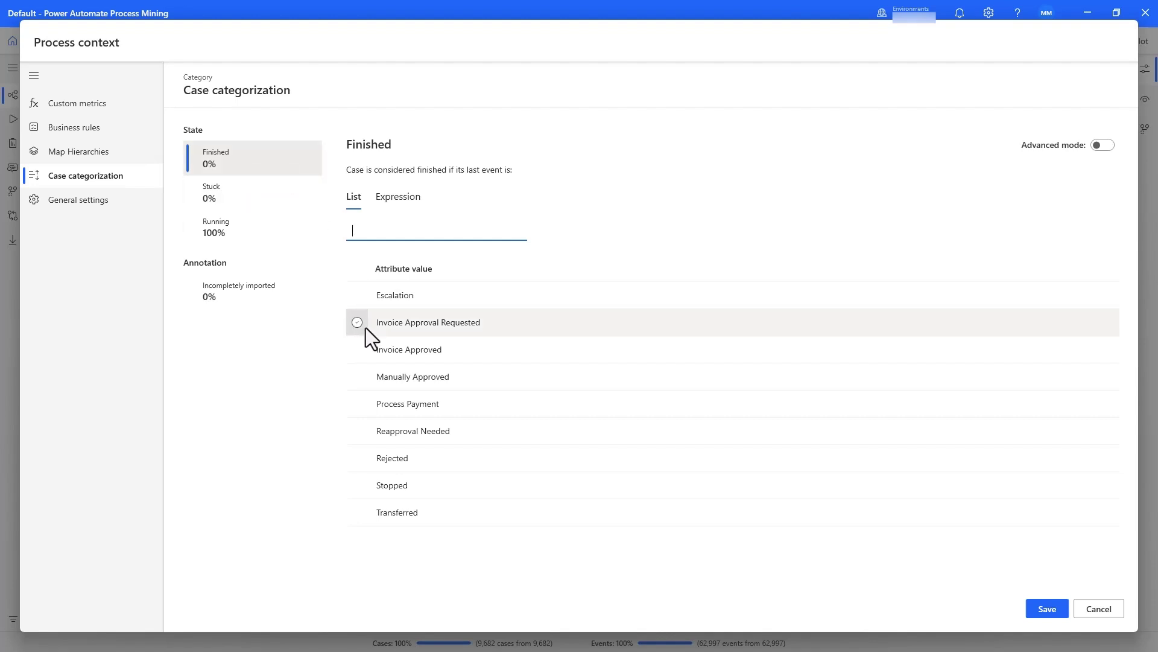
Mark cases ending in Process Payment or Stopped as finished and save the process context (70% finished).
left_click(403, 402)
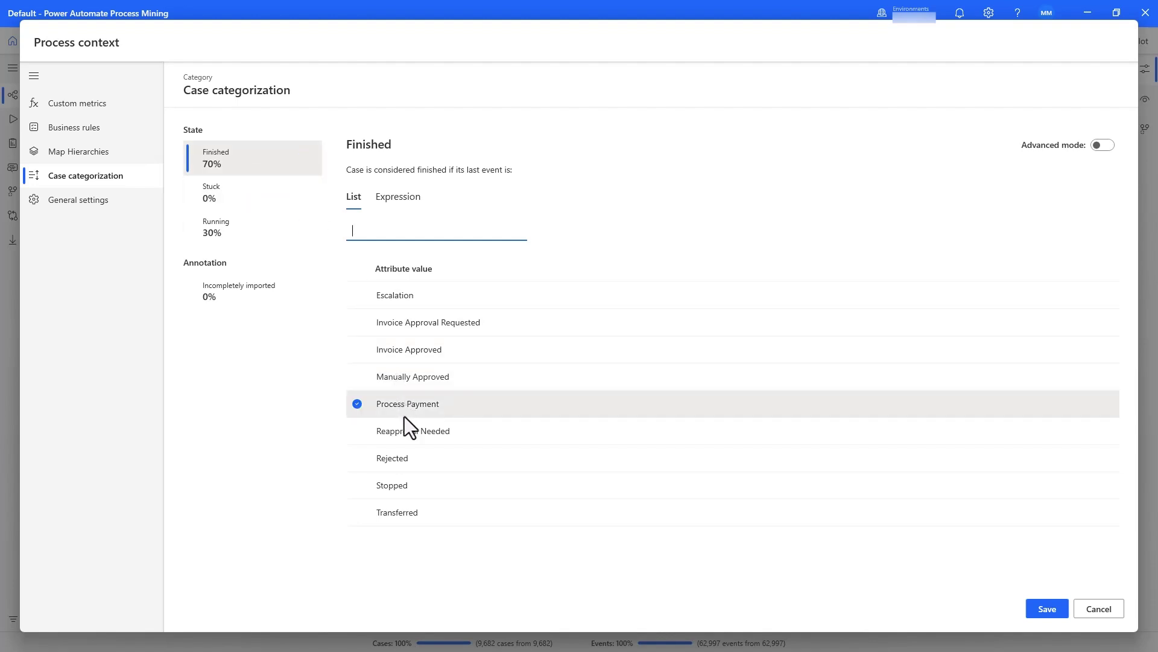
left_click(407, 487)
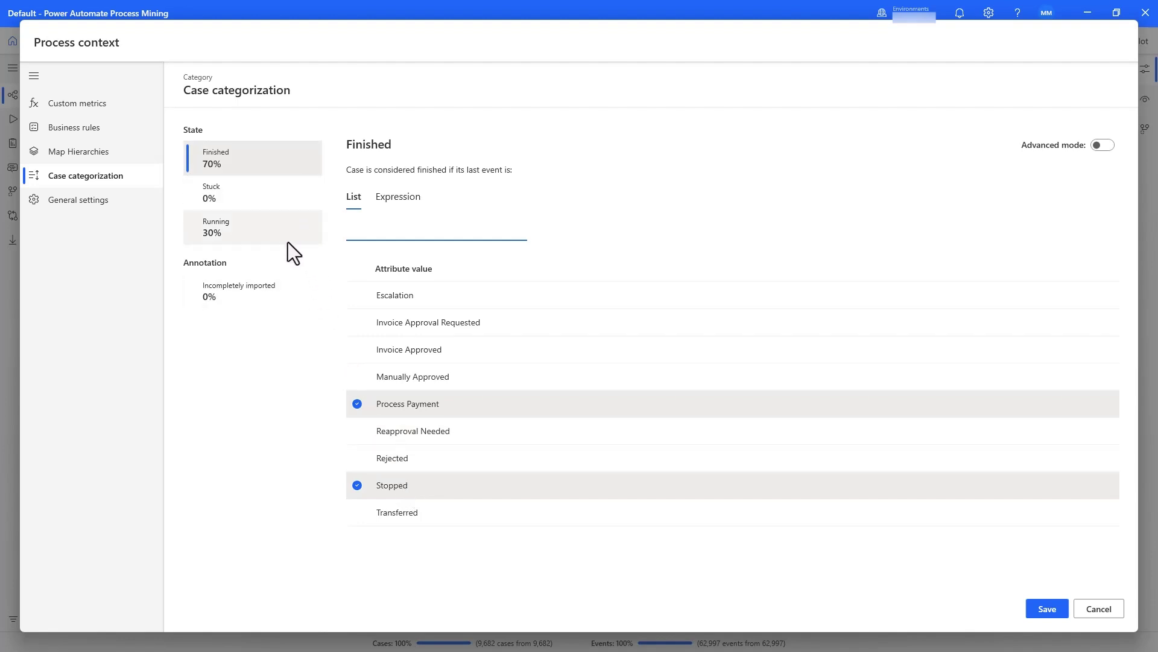
left_click(1040, 611)
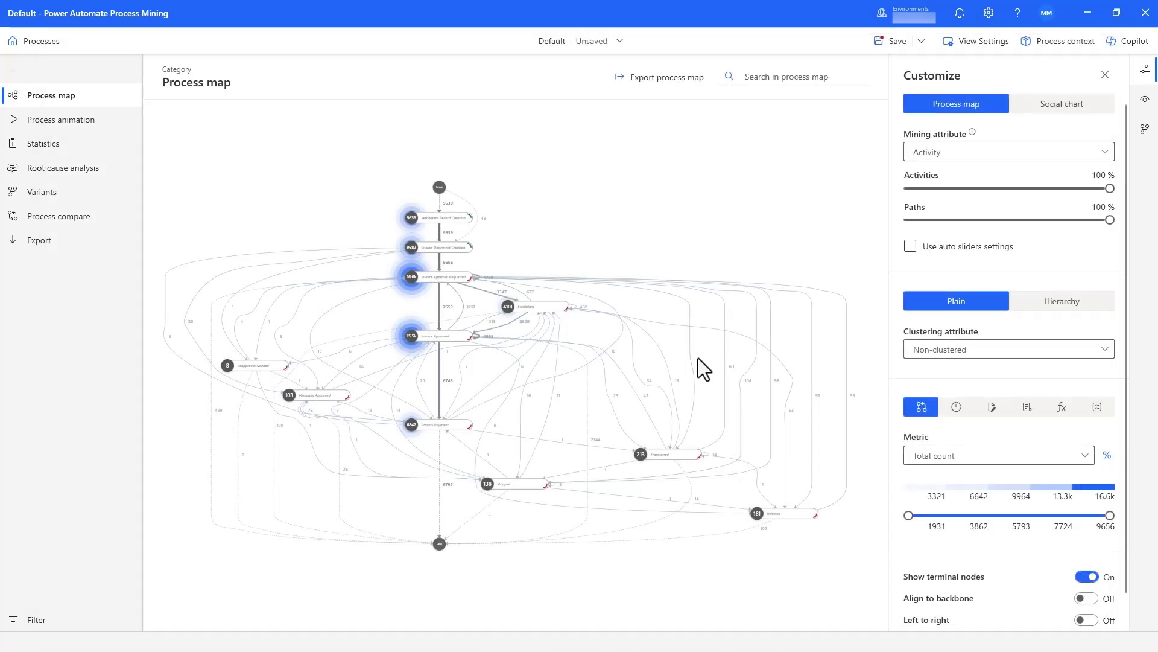
Add a metrics filter on the Finished case metric.
left_click(27, 620)
left_click(222, 68)
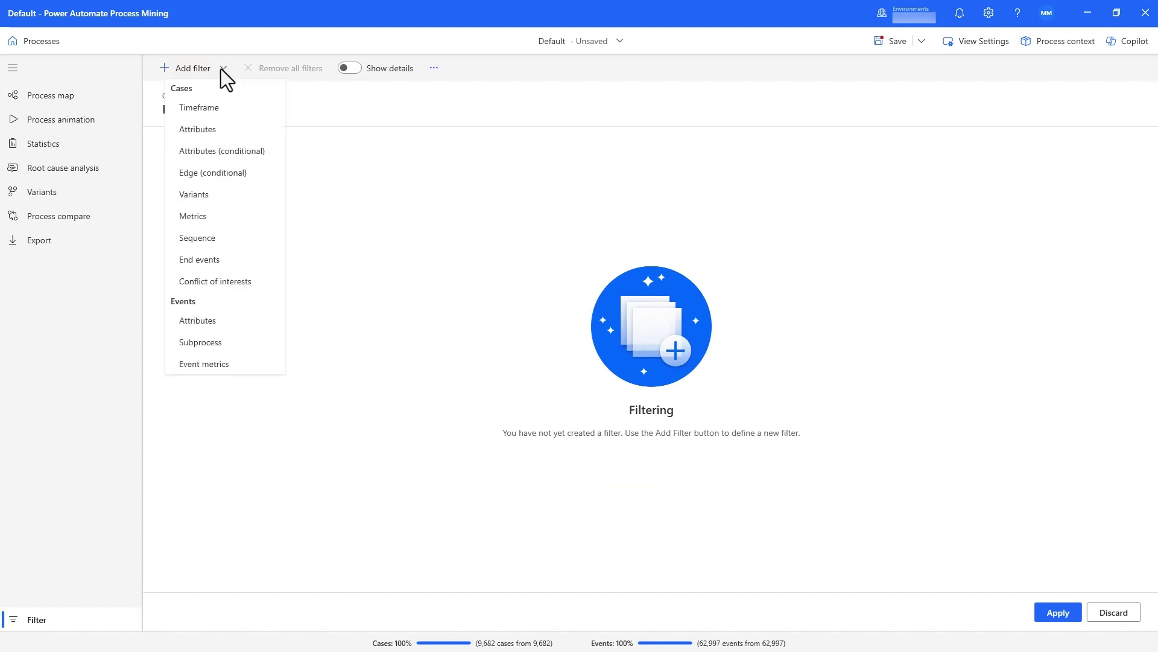
left_click(223, 219)
left_click(490, 294)
scroll(455, 476, "down", 3)
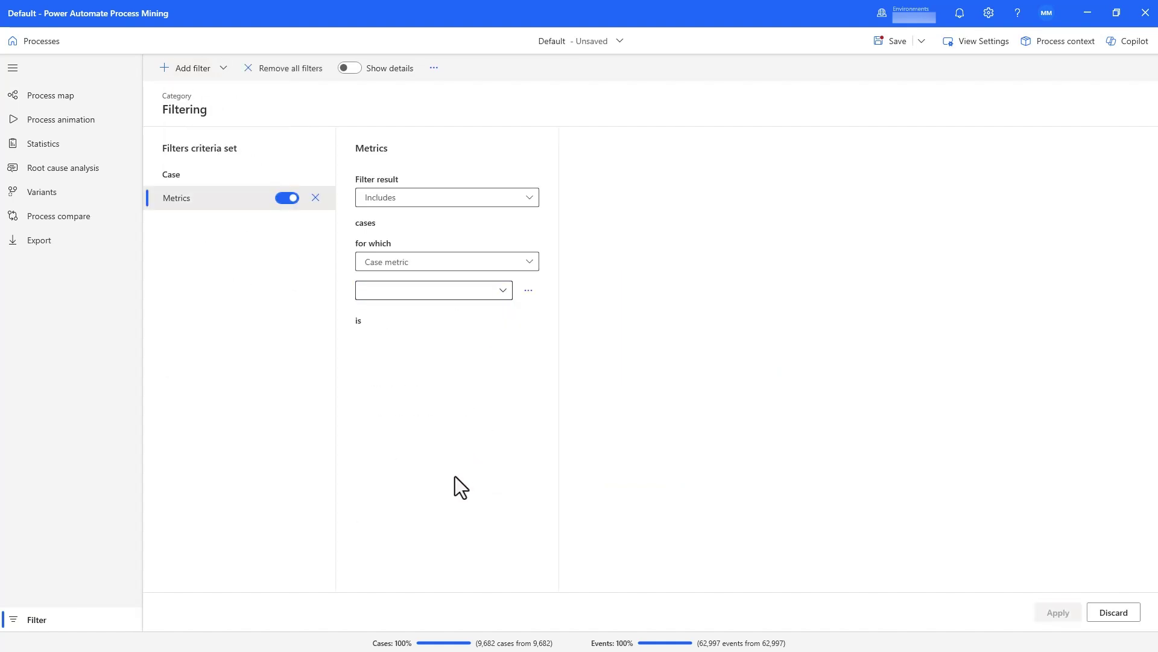
left_click(455, 476)
Add a second metrics filter on Late Payment and apply both, leaving 3,788 of 9,682 cases.
left_click(223, 68)
left_click(224, 216)
left_click(434, 290)
scroll(454, 434, "down", 3)
left_click(447, 505)
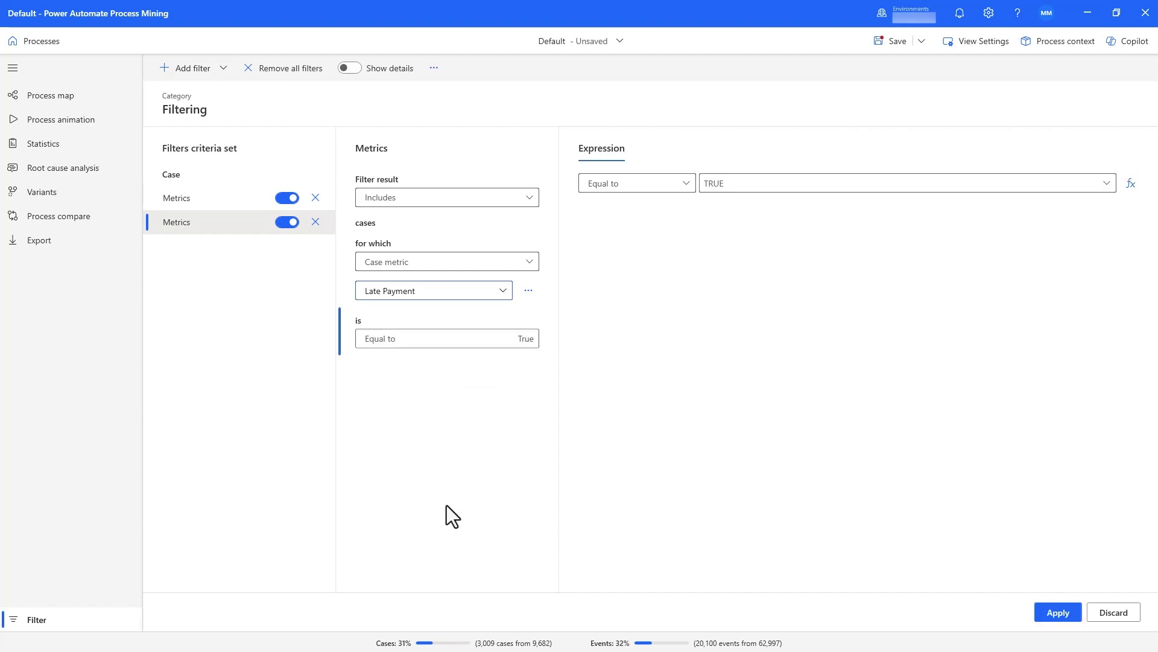
left_click(1047, 614)
Save the filtered process as a new view named 'Late Payment'.
left_click(922, 42)
left_click(913, 77)
double_click(586, 311)
type("Late Payment")
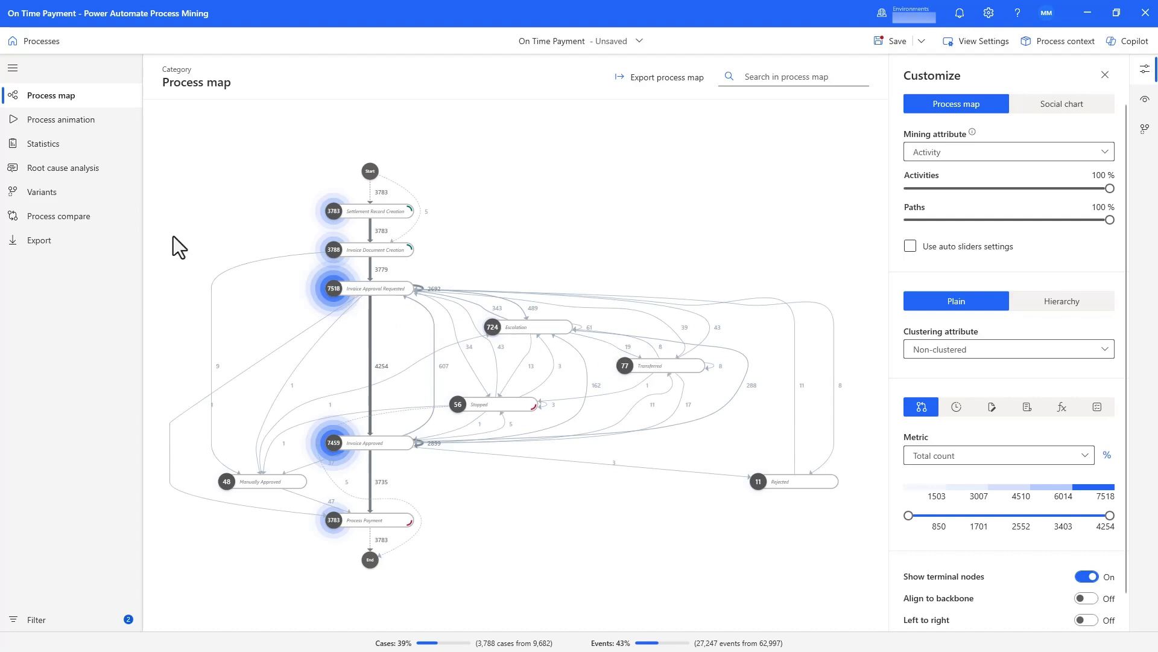
In Process compare, add a comparison layer using the Late Payment view.
left_click(81, 224)
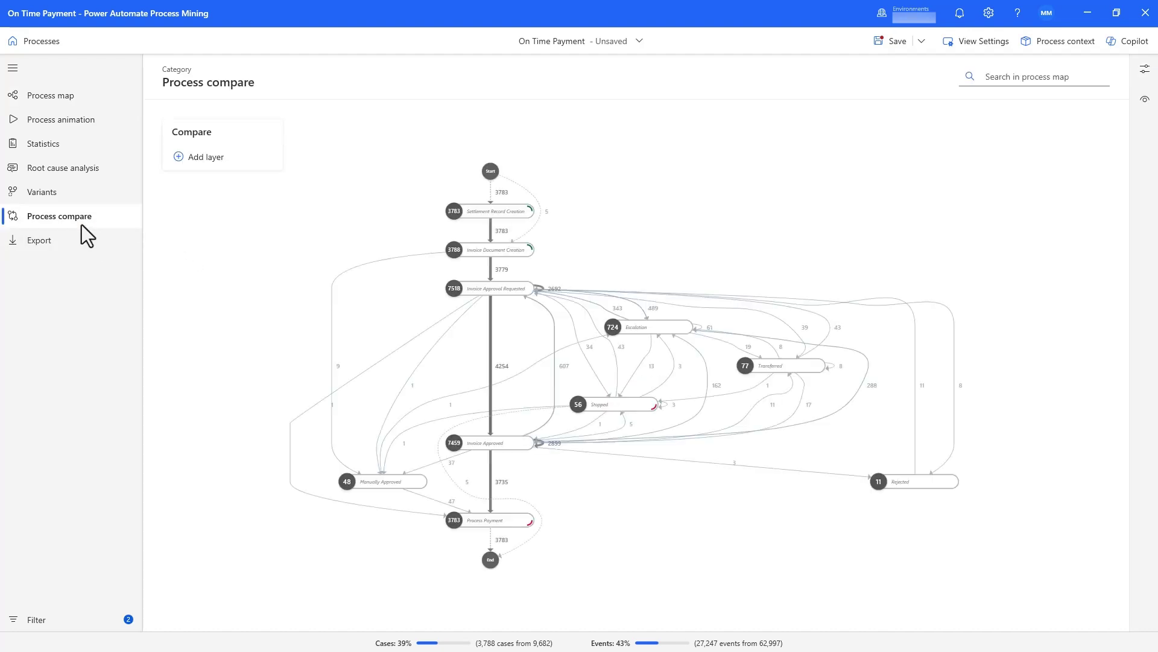
left_click(182, 157)
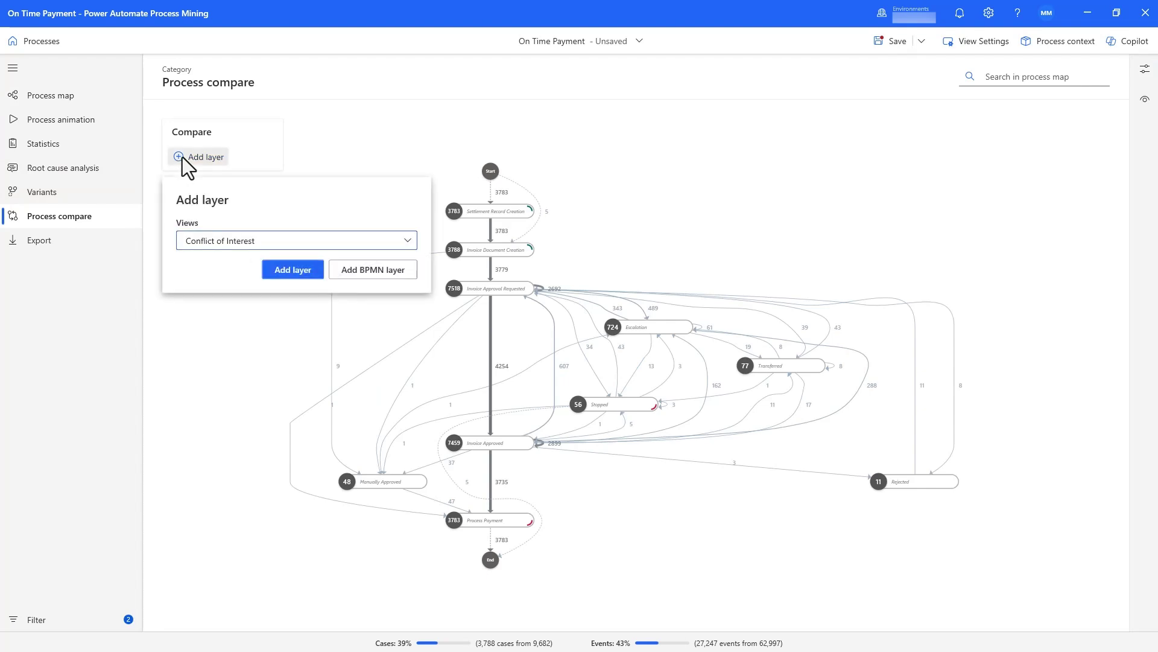
left_click(220, 241)
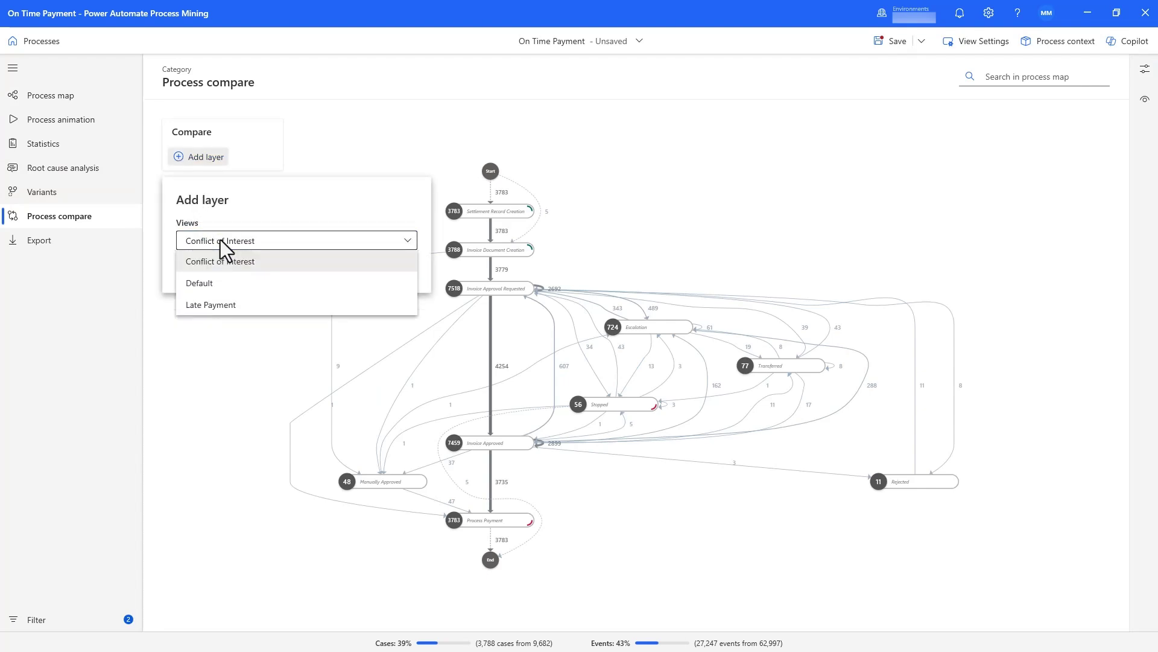
left_click(219, 305)
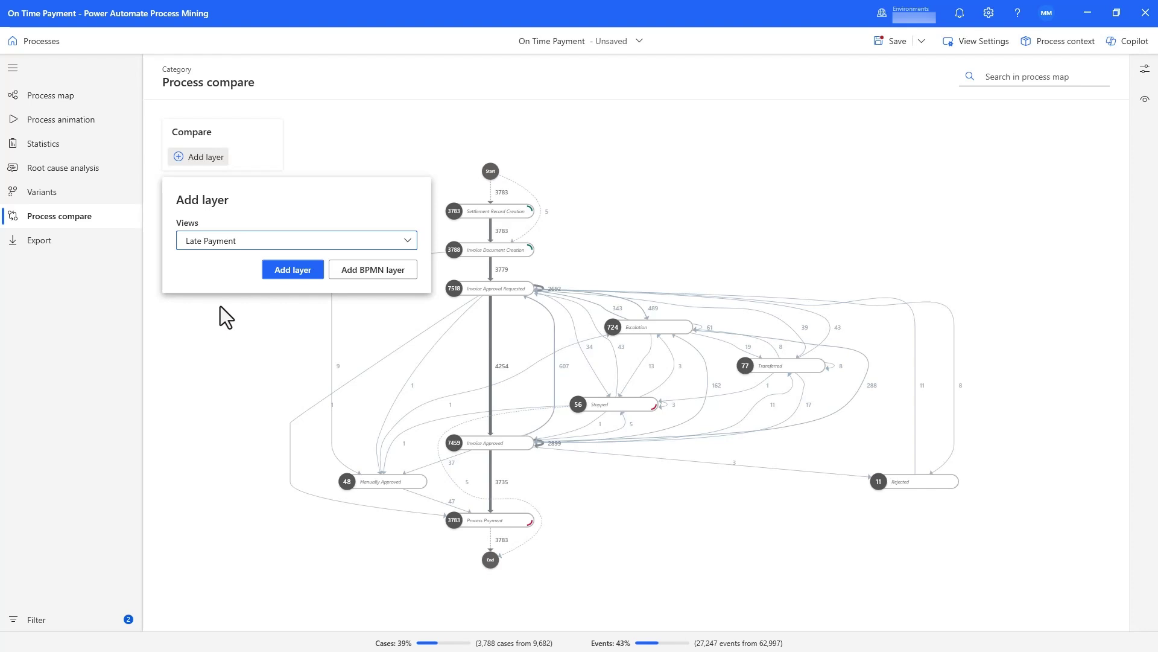
left_click(279, 271)
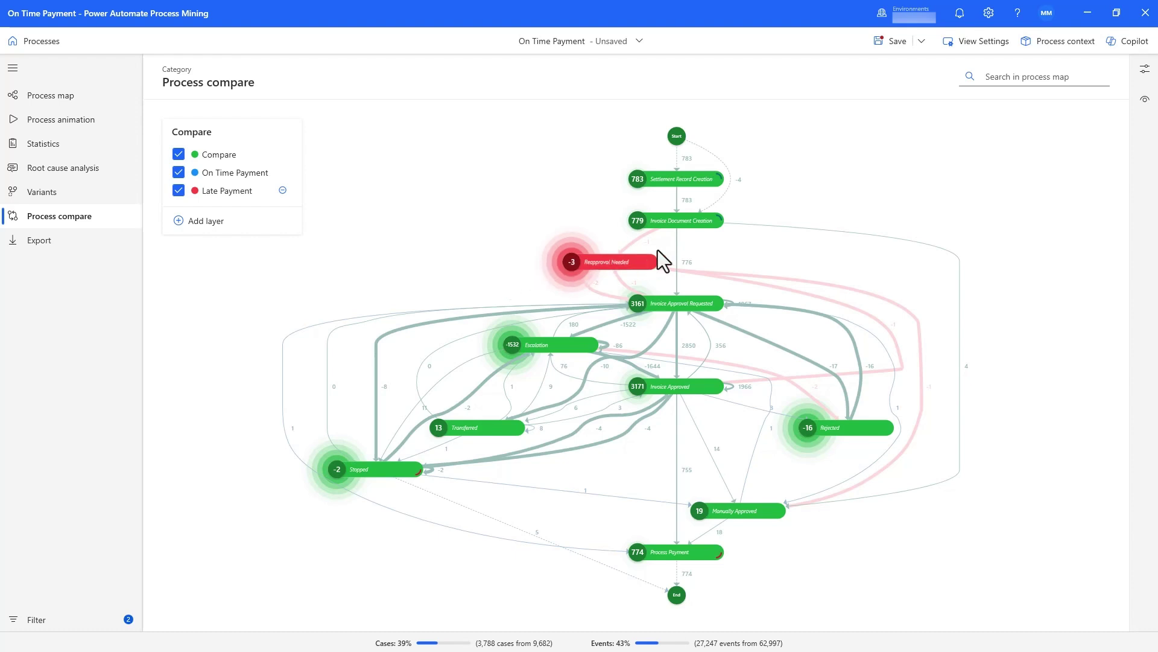
Measure the map by case count as percentages and inspect the Escalation activity's differences.
left_click(1142, 76)
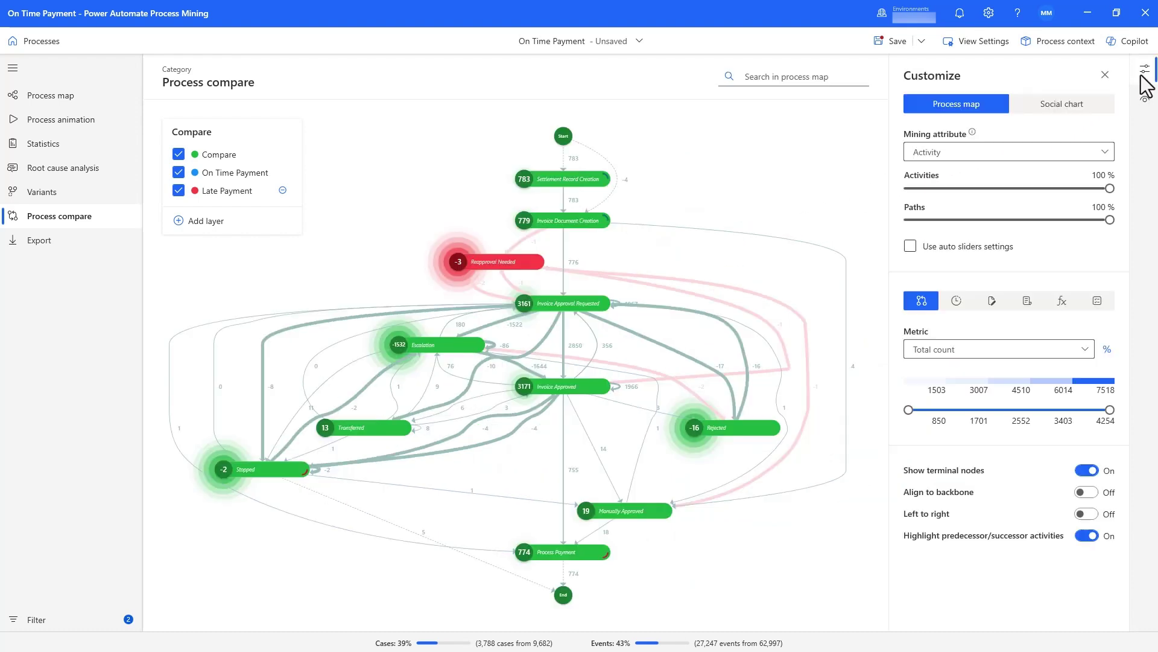
left_click(1011, 353)
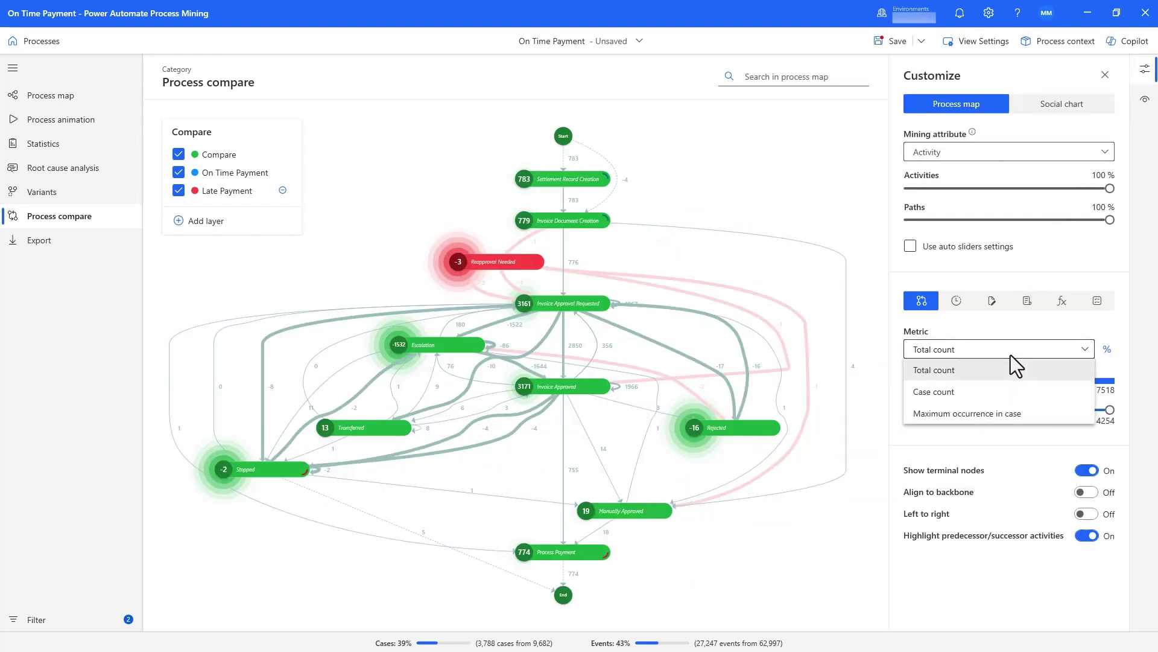
left_click(999, 393)
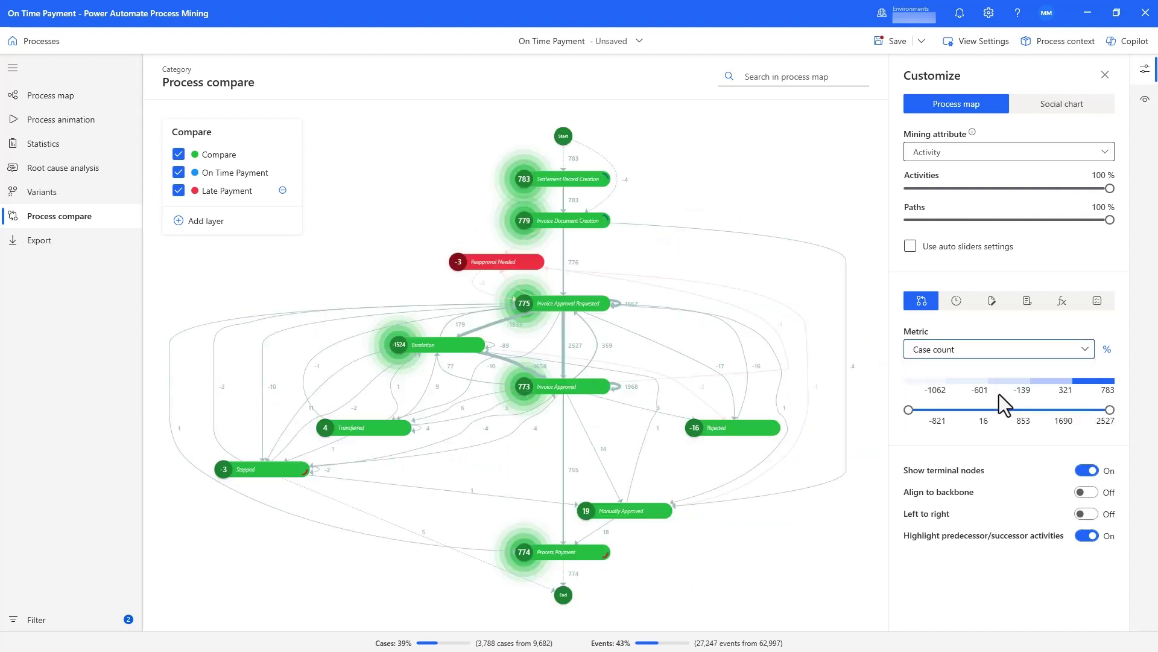
left_click(1107, 349)
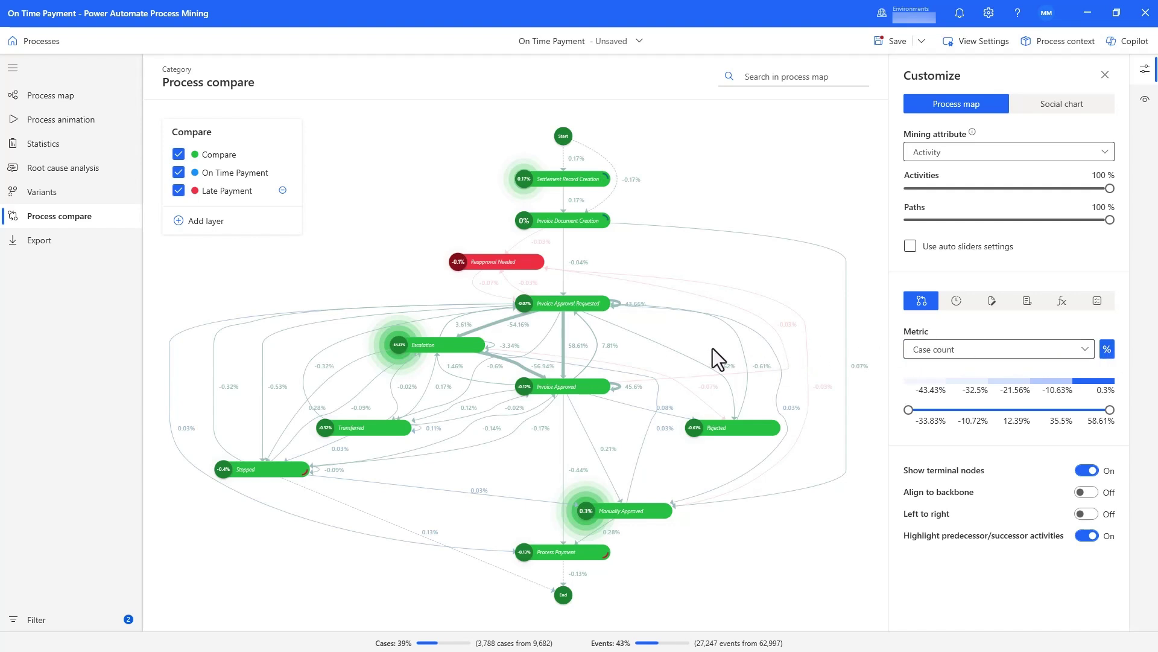
scroll(492, 360, "up", 5)
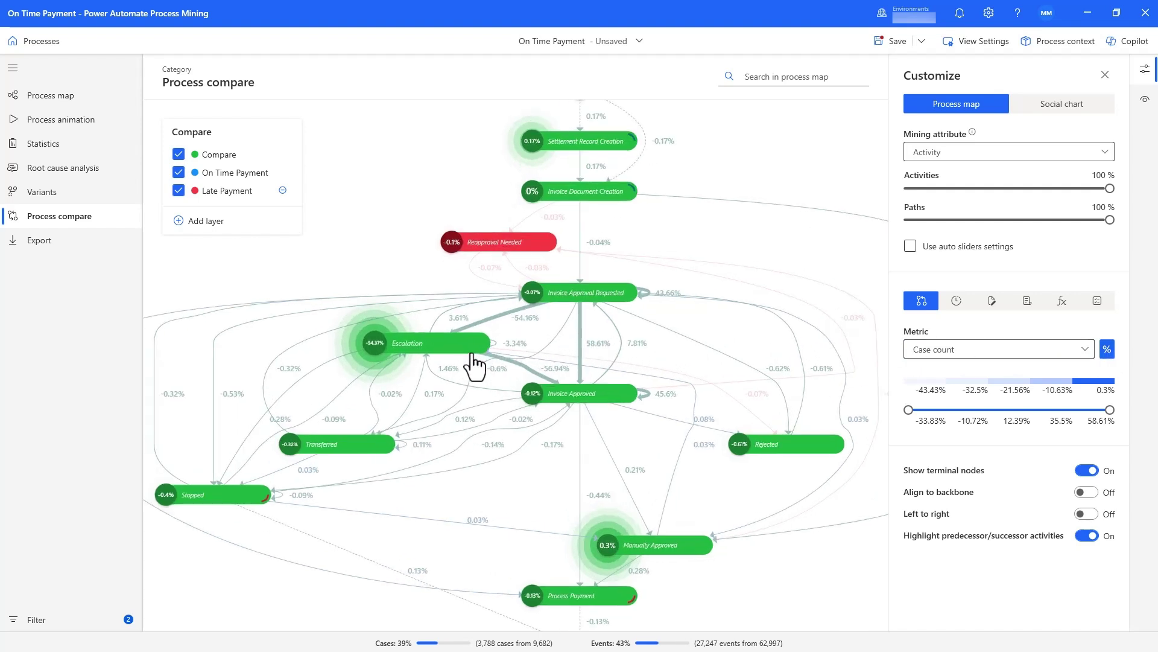
scroll(474, 364, "up", 3)
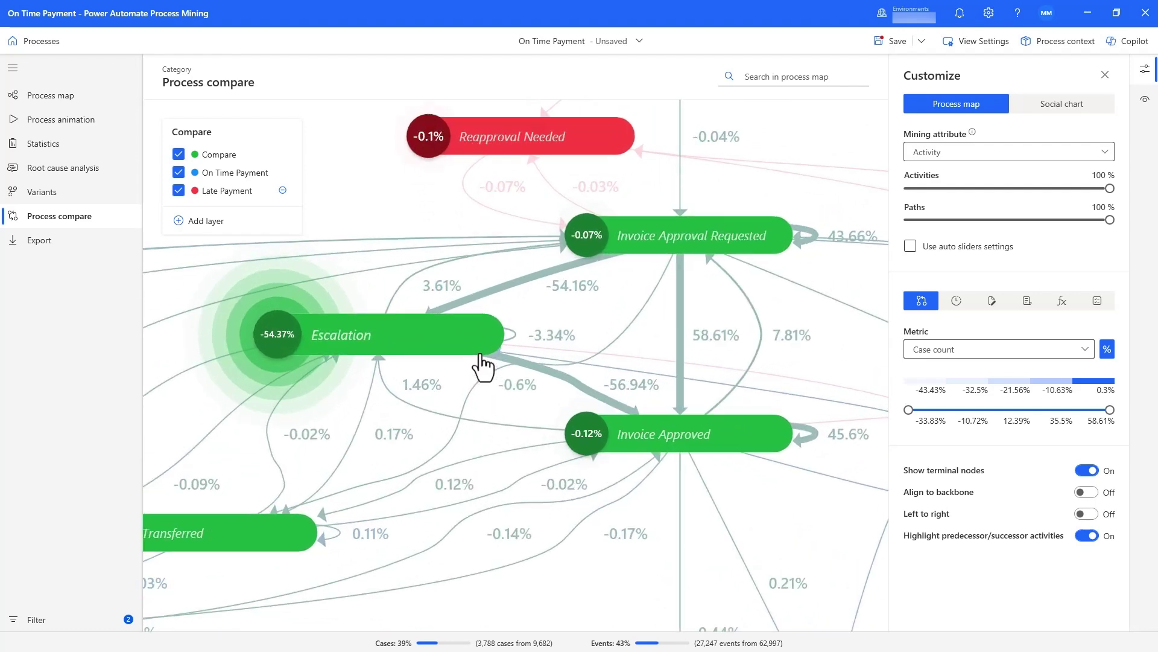
left_click(441, 339)
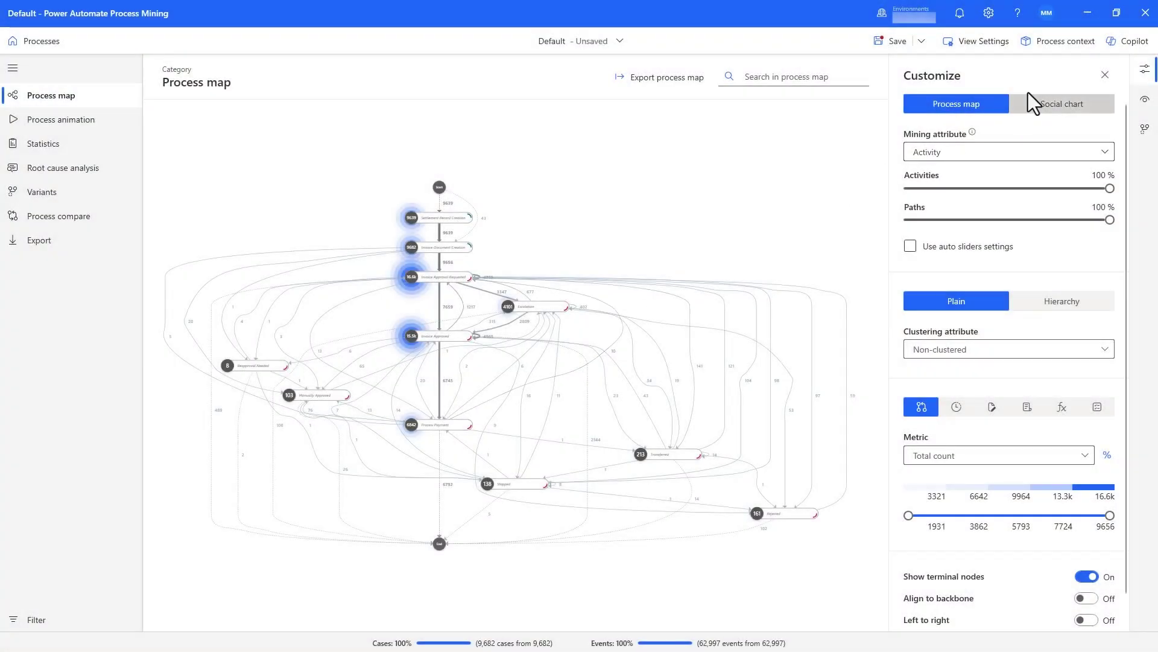
Ask Copilot how to predict late payments, read its six-step answer, and close the pane.
left_click(1123, 43)
left_click(1002, 568)
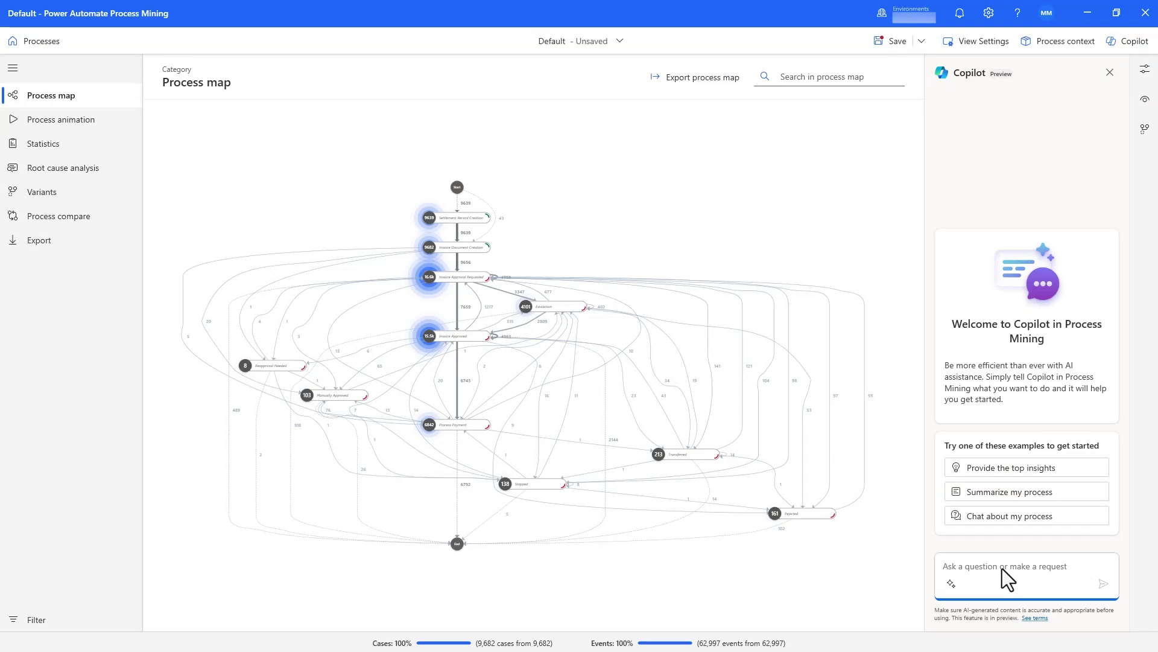
type("What can I do to predict whether the payment will be late or not?")
left_click(1104, 584)
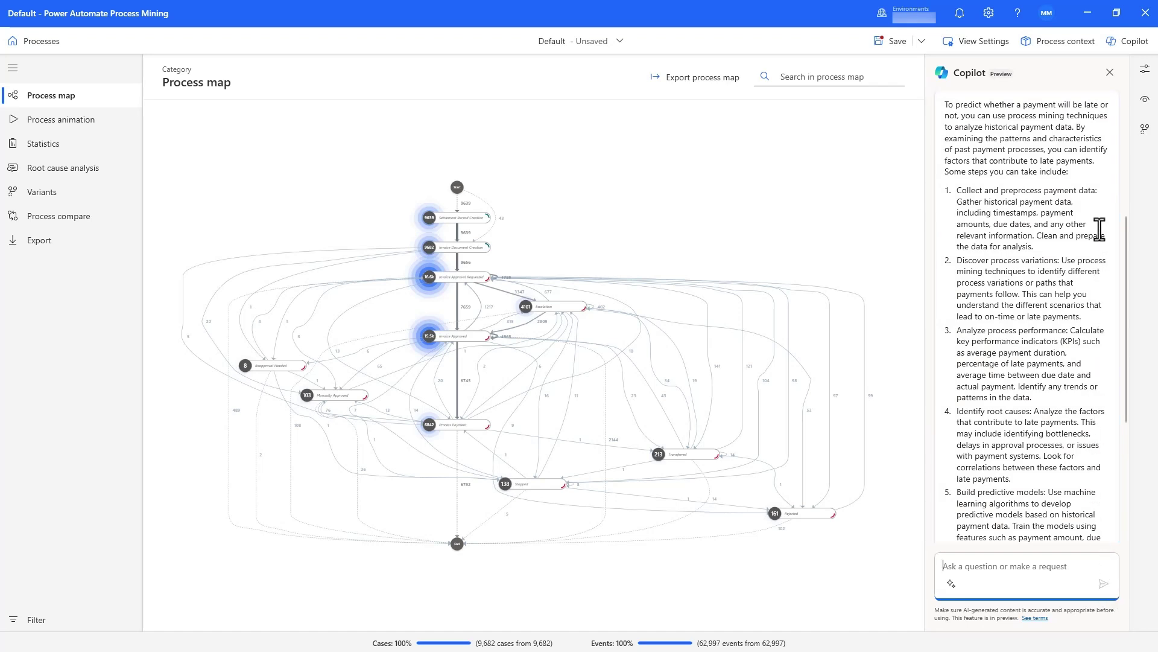
scroll(1099, 228, "down", 3)
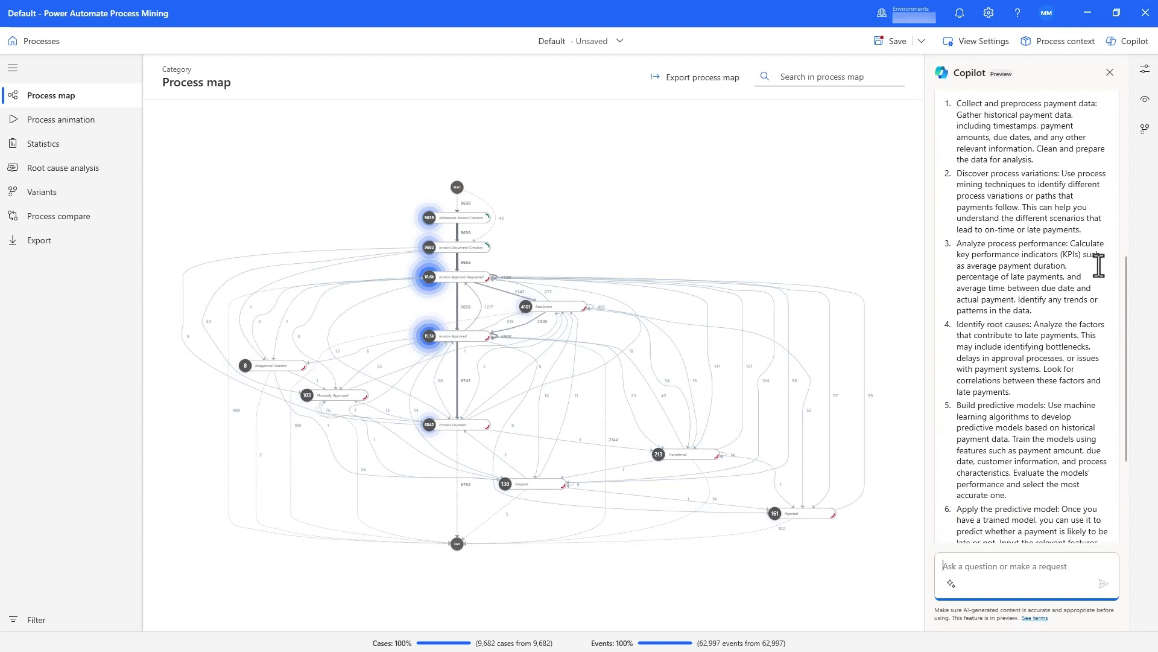
scroll(1097, 292, "down", 2)
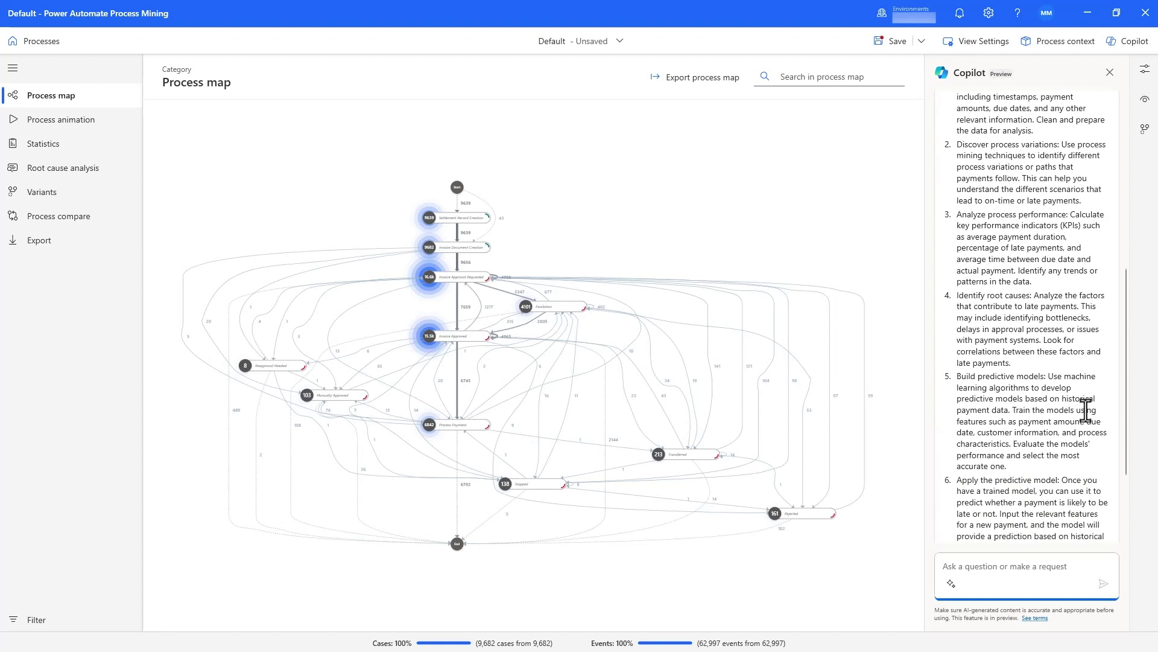
scroll(1085, 422, "down", 1)
scroll(1079, 487, "down", 2)
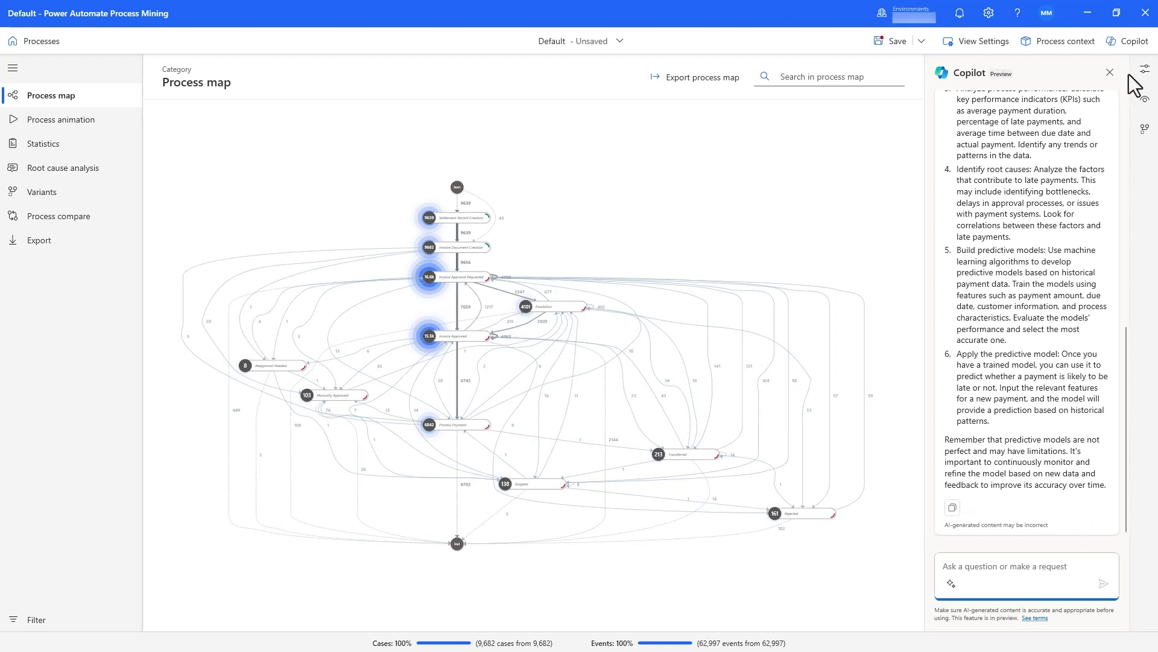
left_click(1135, 43)
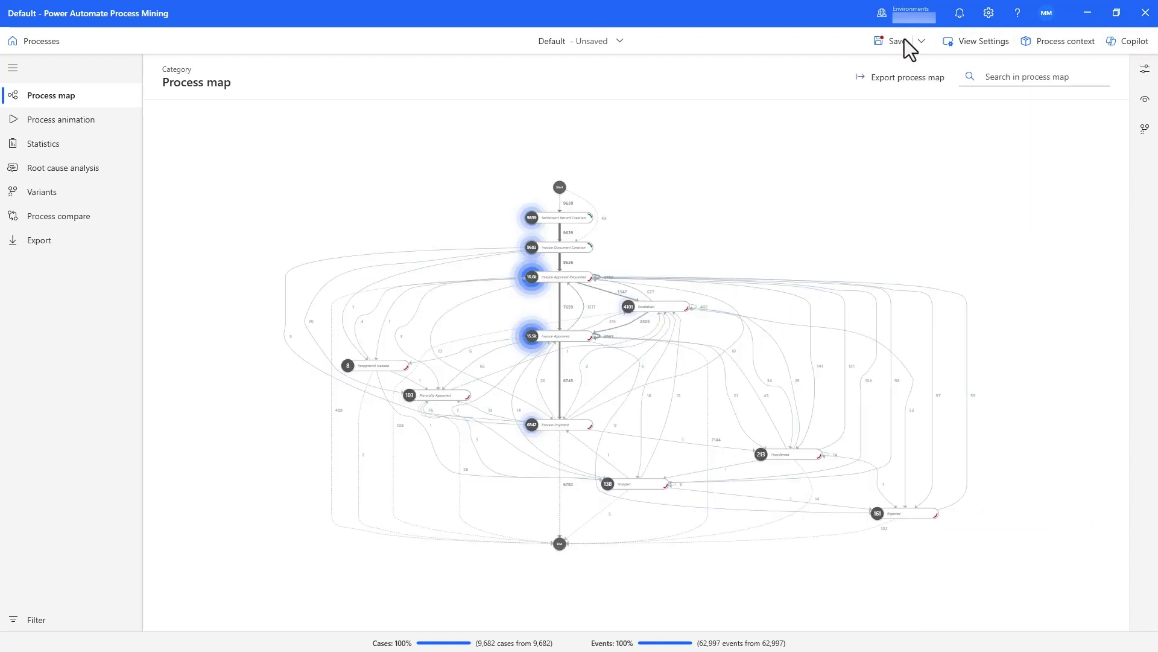
left_click(597, 42)
On the Finished view, run root cause analysis on the Late Payment metric.
left_click(595, 147)
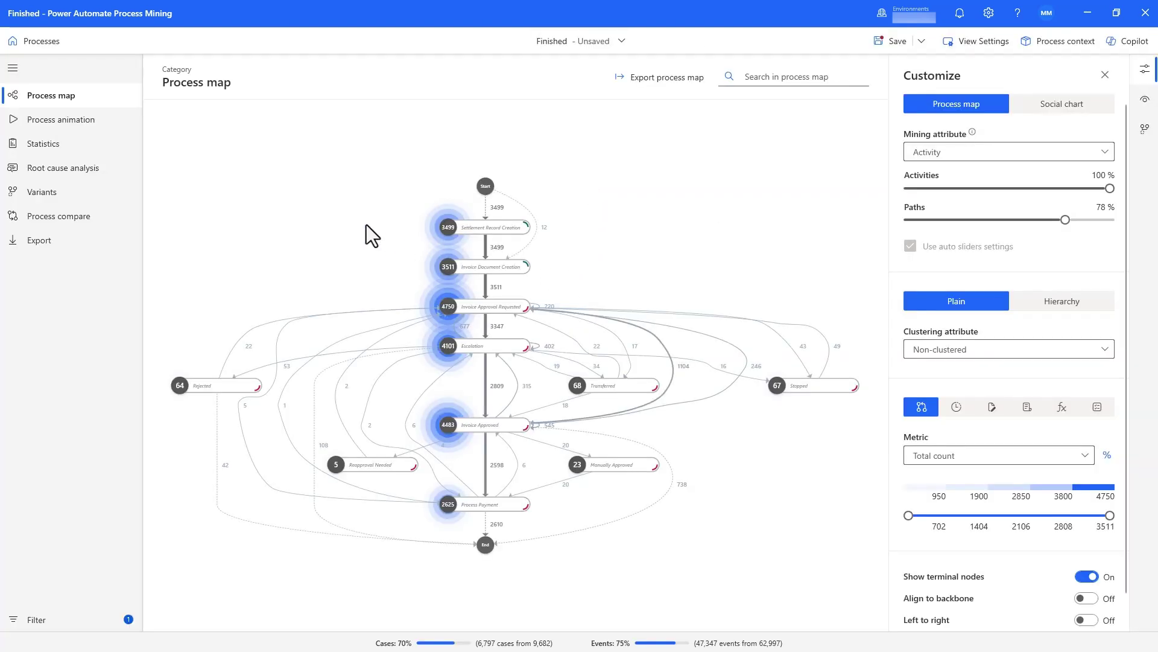
left_click(106, 171)
left_click(347, 294)
scroll(318, 423, "down", 5)
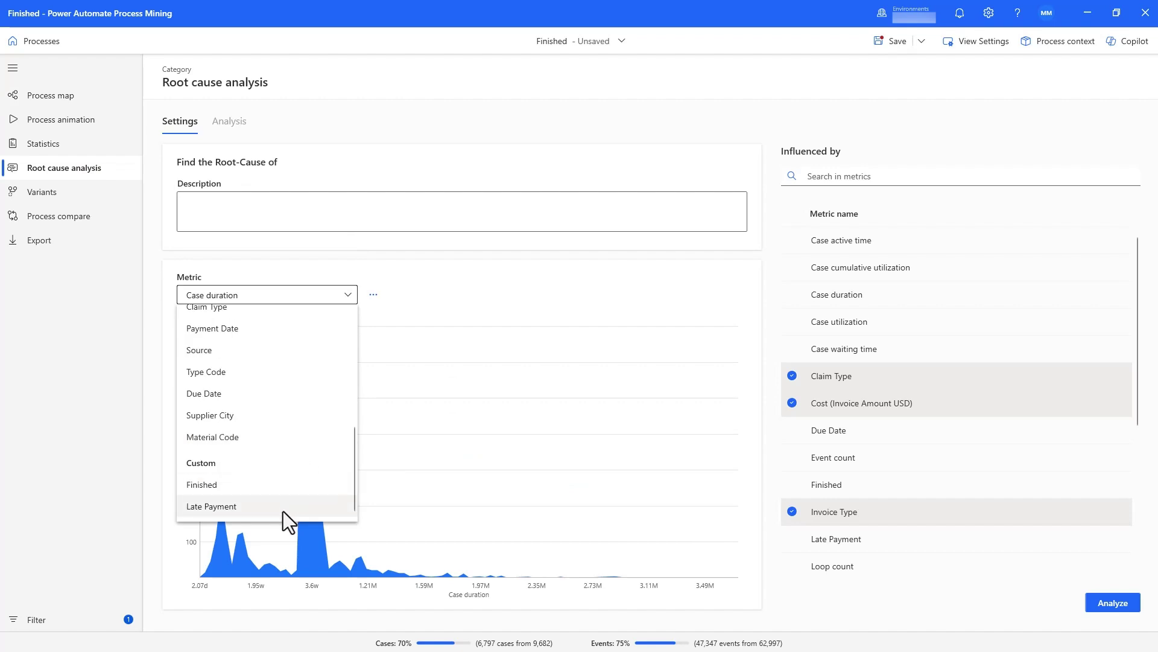
left_click(284, 511)
left_click_drag(1138, 389, 1130, 564)
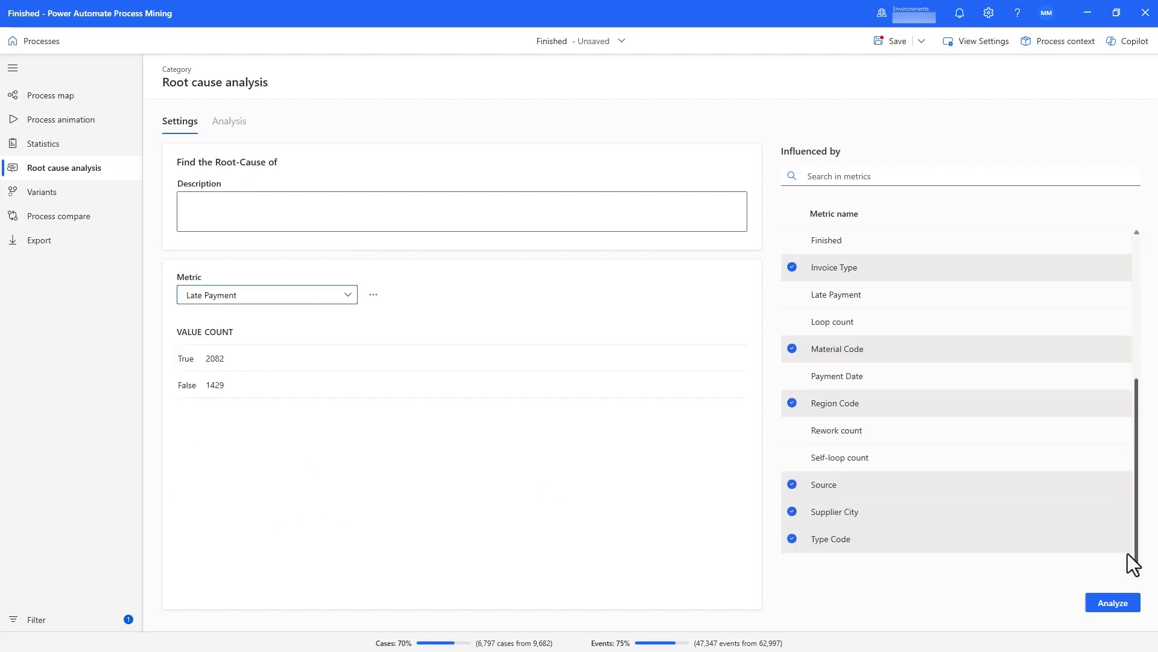
left_click(1113, 602)
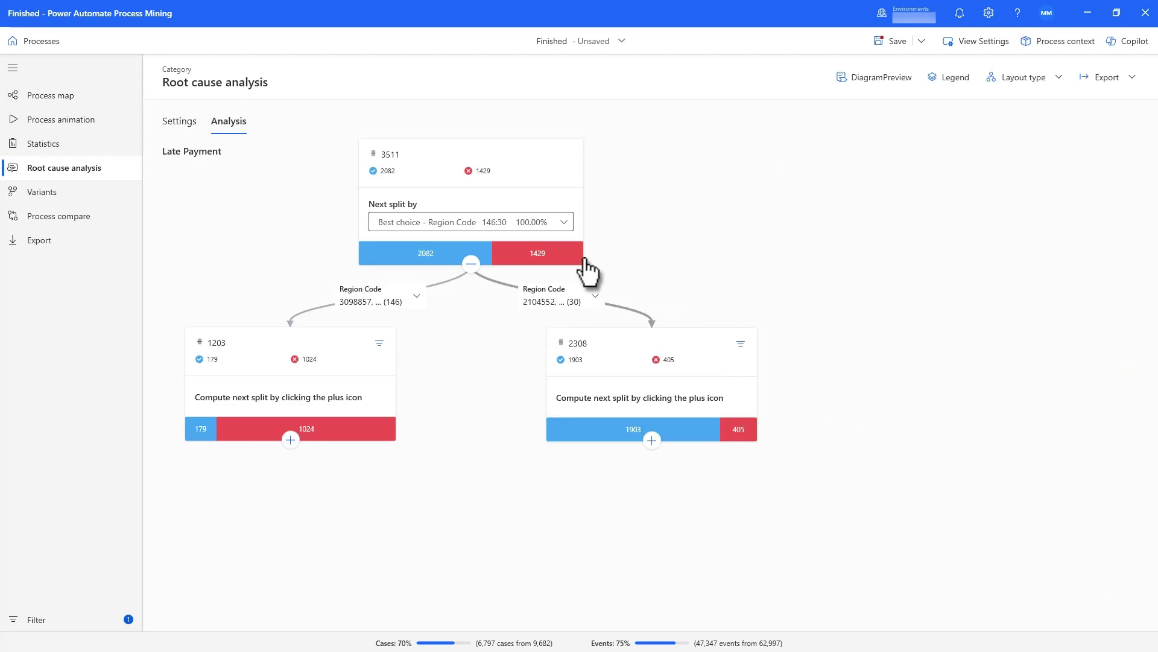
Try a Claim Type split, revert to Region Code, expand node 2308, then go to Export.
left_click(517, 224)
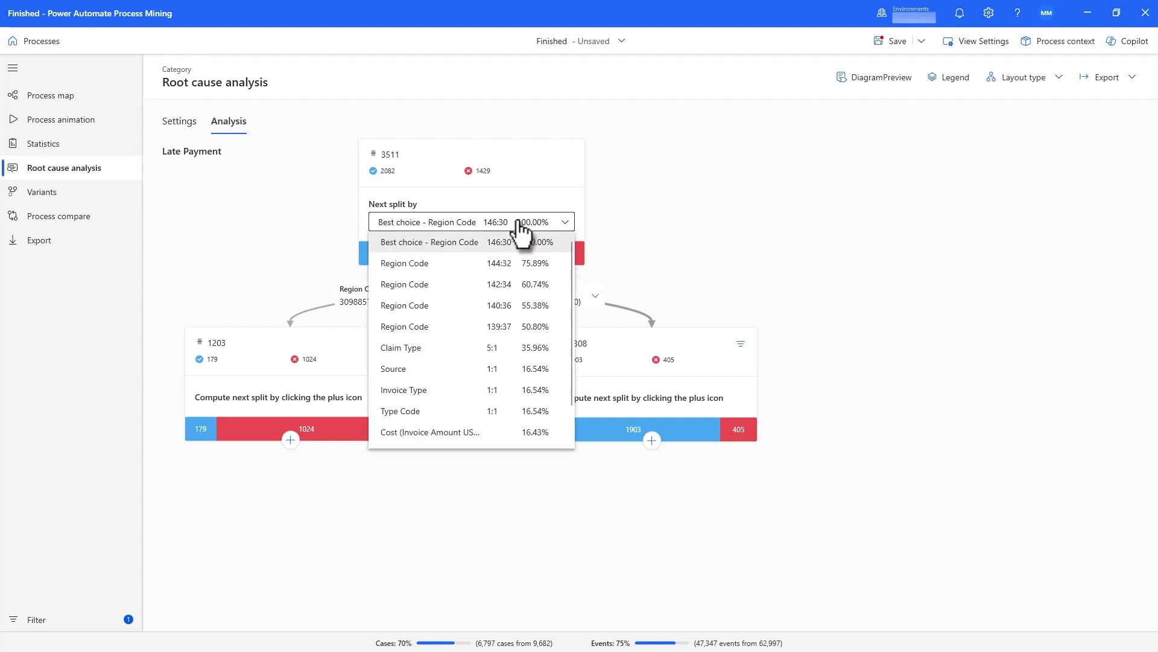
left_click(512, 347)
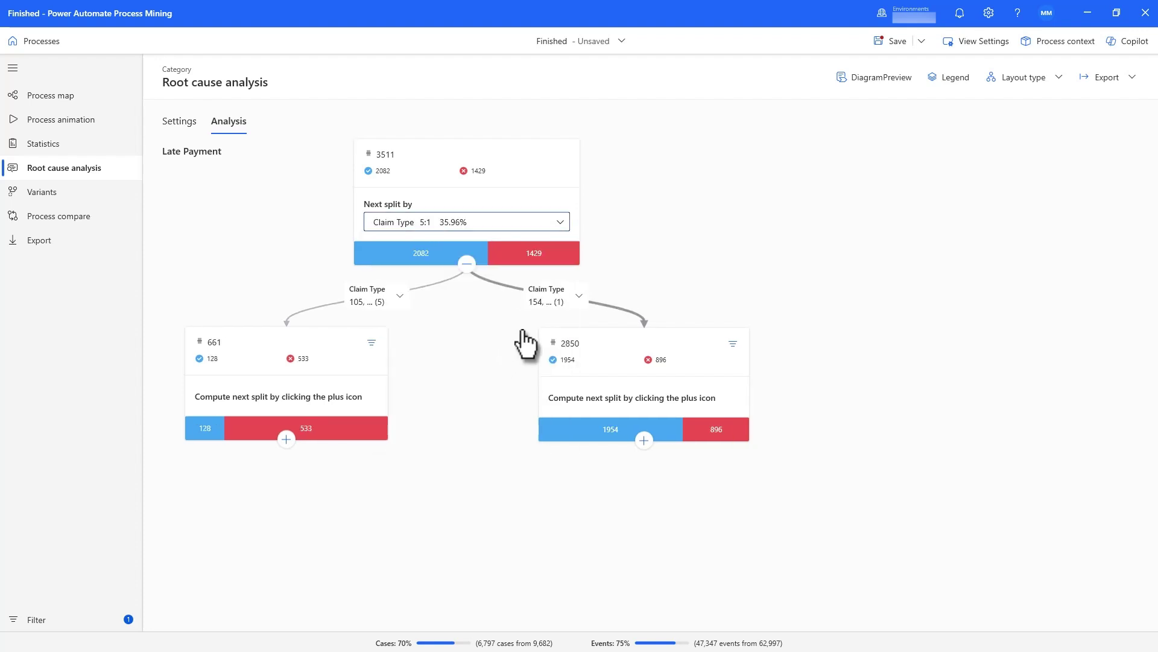
left_click(535, 225)
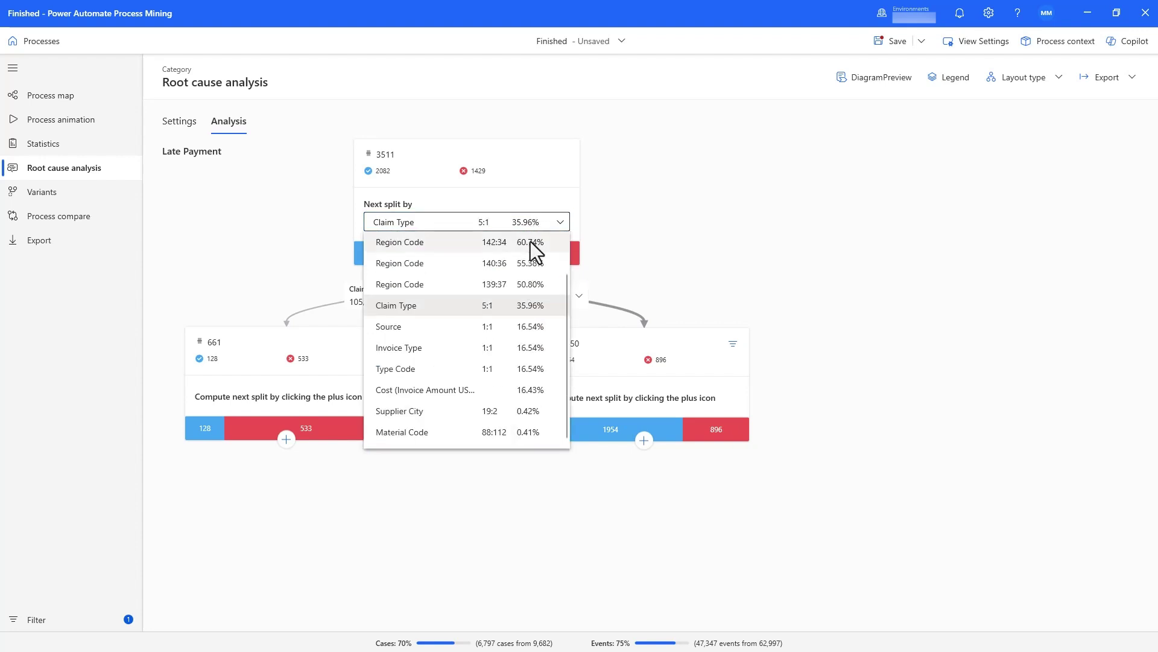
scroll(531, 245, "up", 2)
left_click(531, 245)
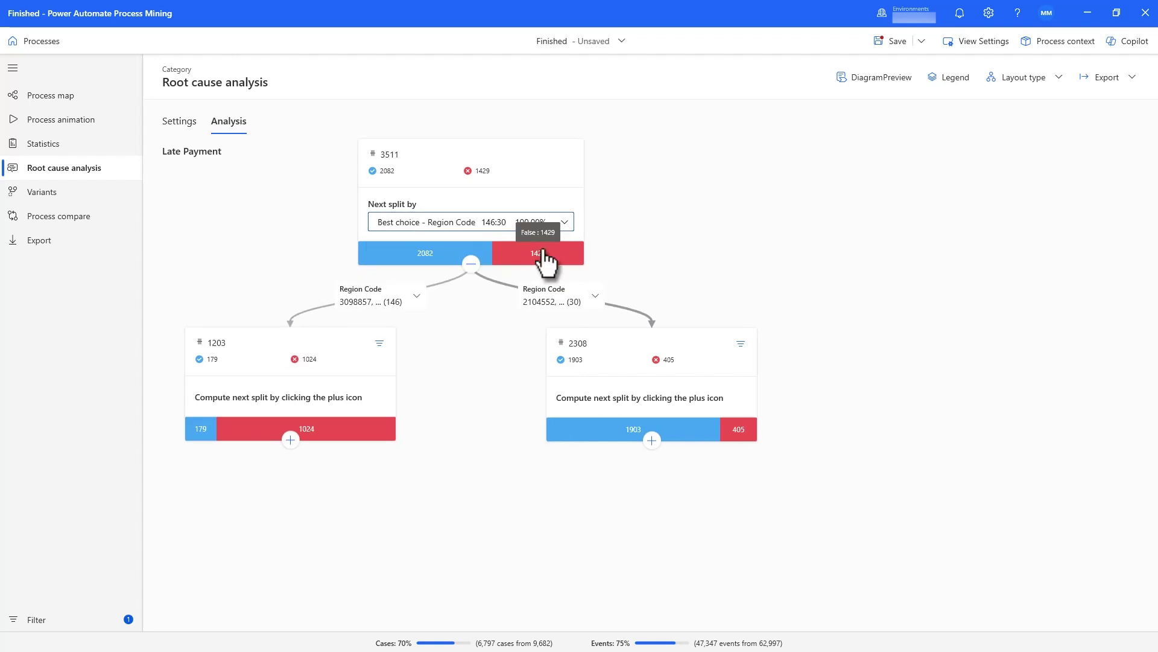
left_click(652, 439)
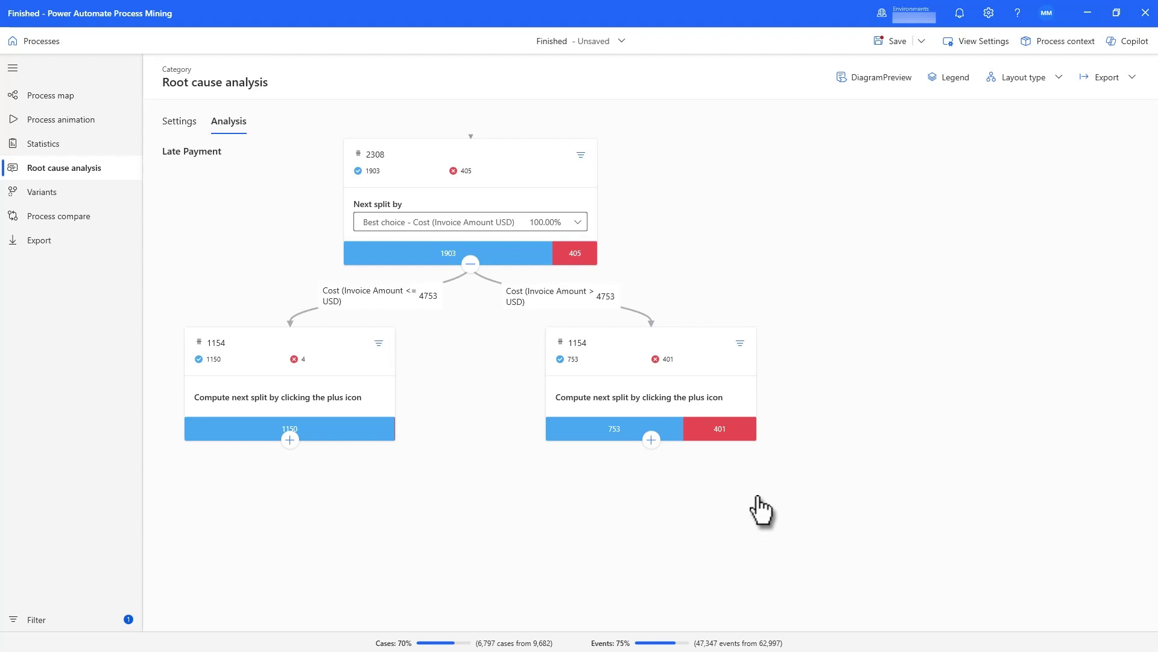
scroll(510, 331, "up", 3)
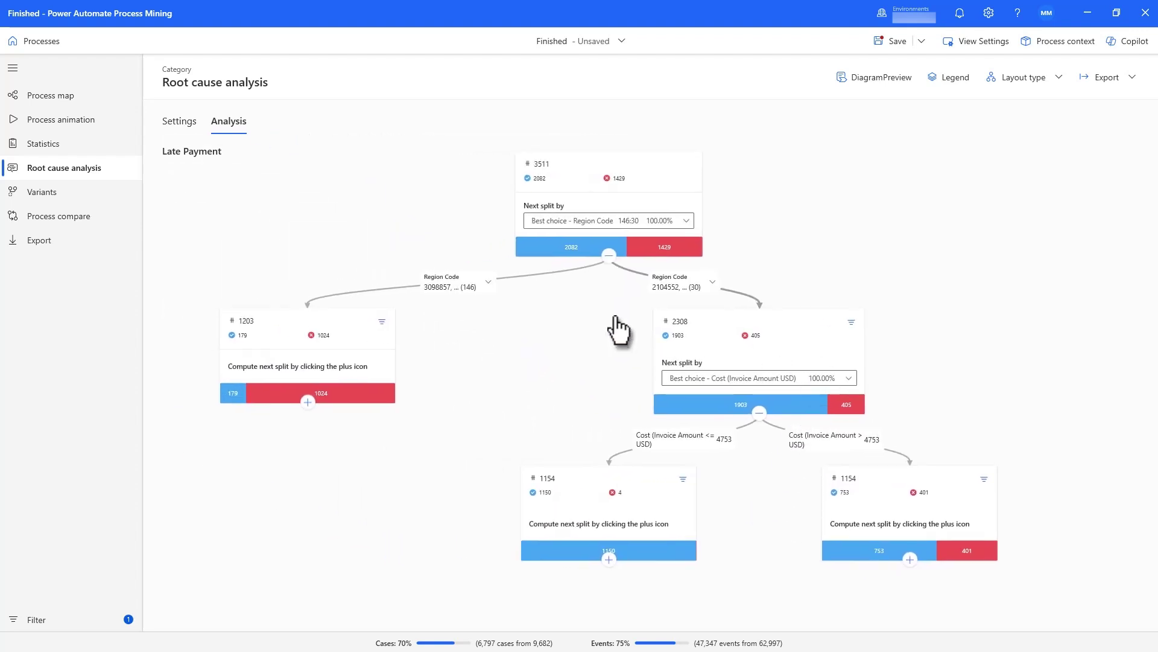
left_click(120, 243)
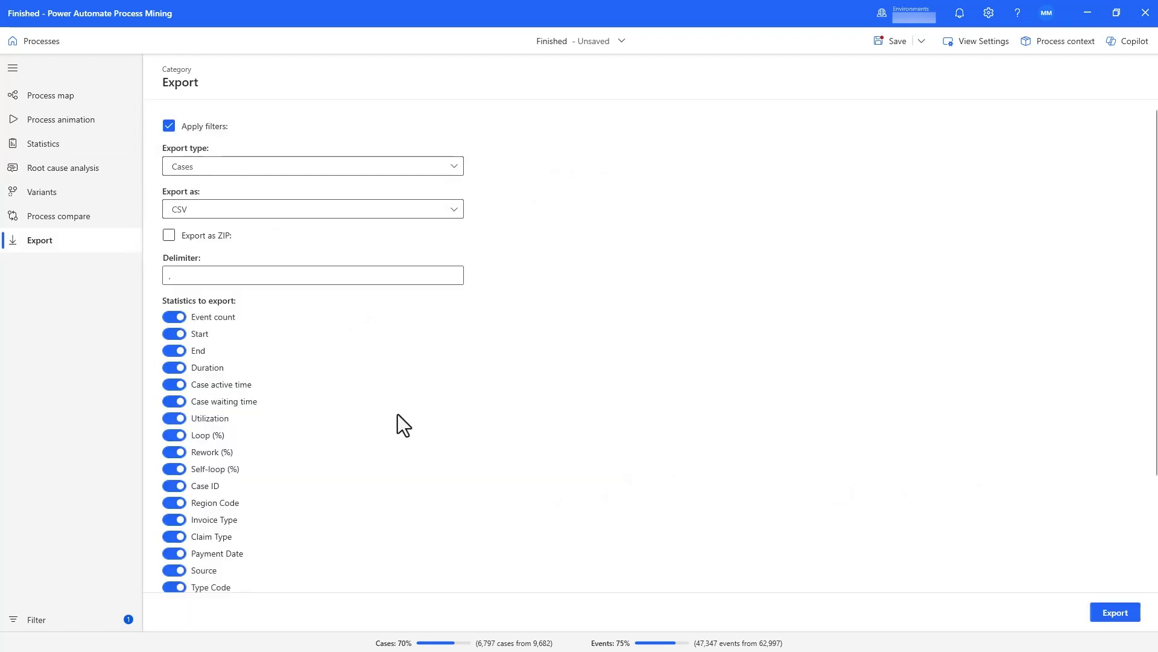
Export the filtered cases to a CSV file named 'Finished' on the desktop.
left_click(1099, 616)
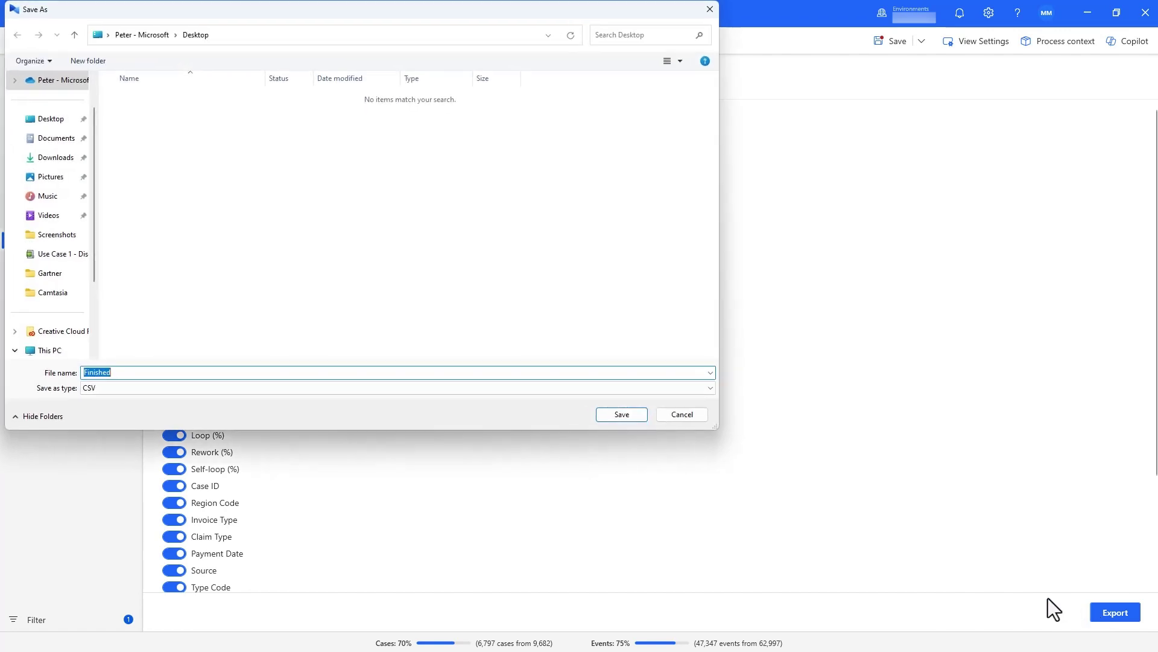
left_click(622, 414)
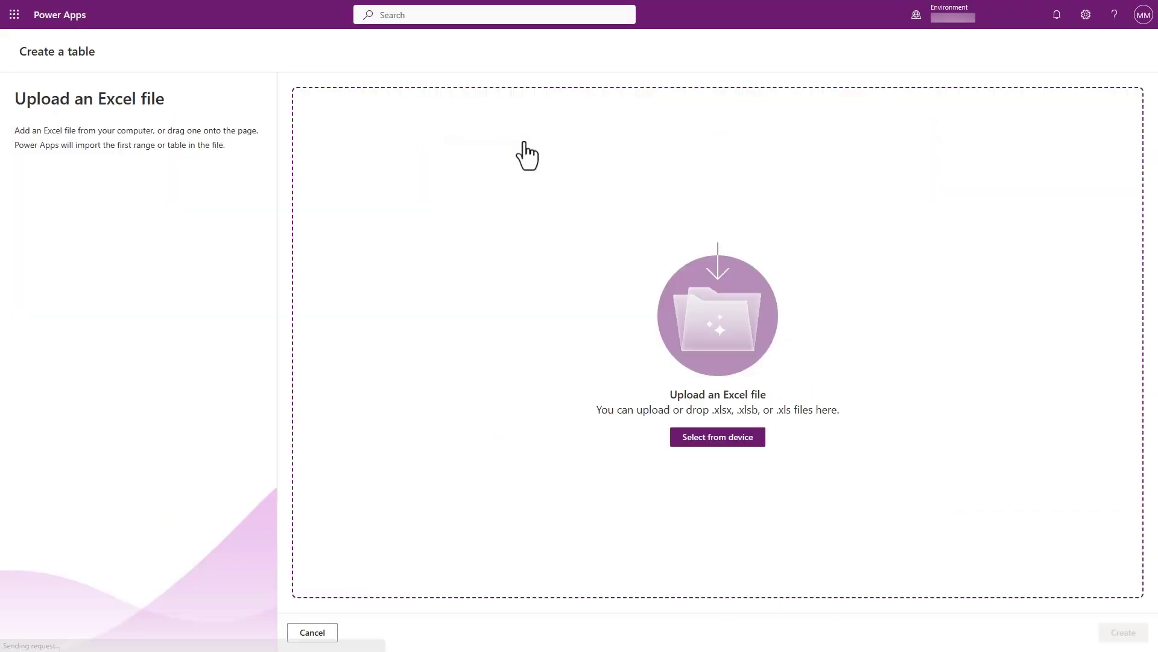
Upload Late Payment Training.xlsx from the device and create the Event Log table from its preview.
left_click(691, 437)
left_click(219, 98)
left_click(466, 305)
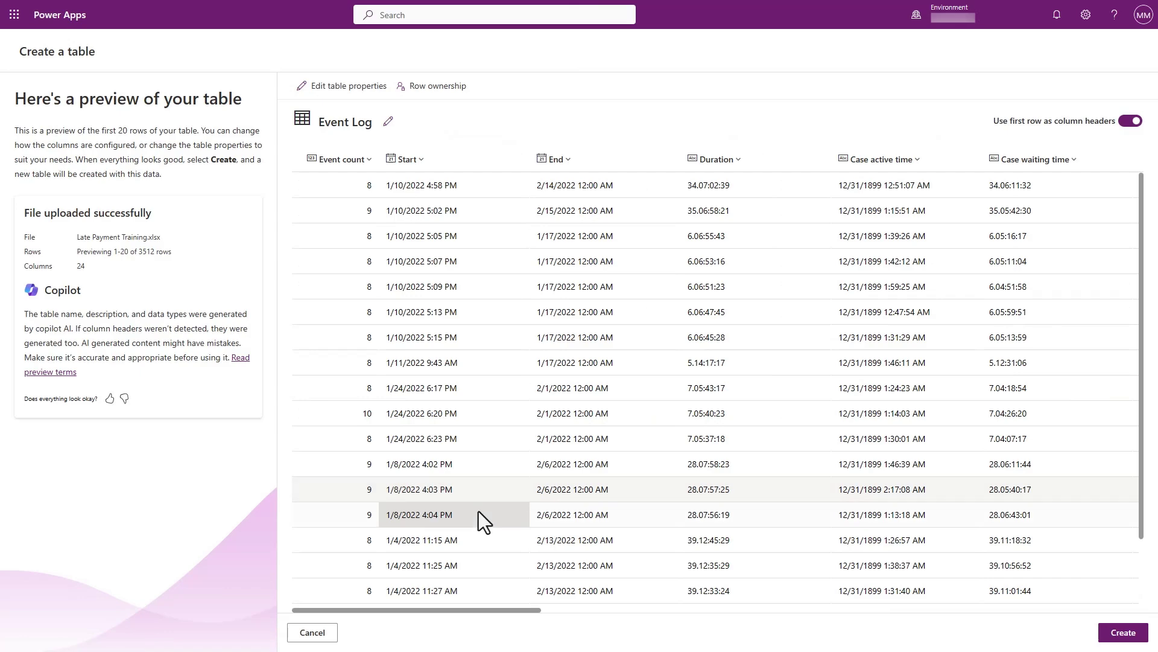
left_click_drag(491, 610, 1105, 600)
left_click(1122, 633)
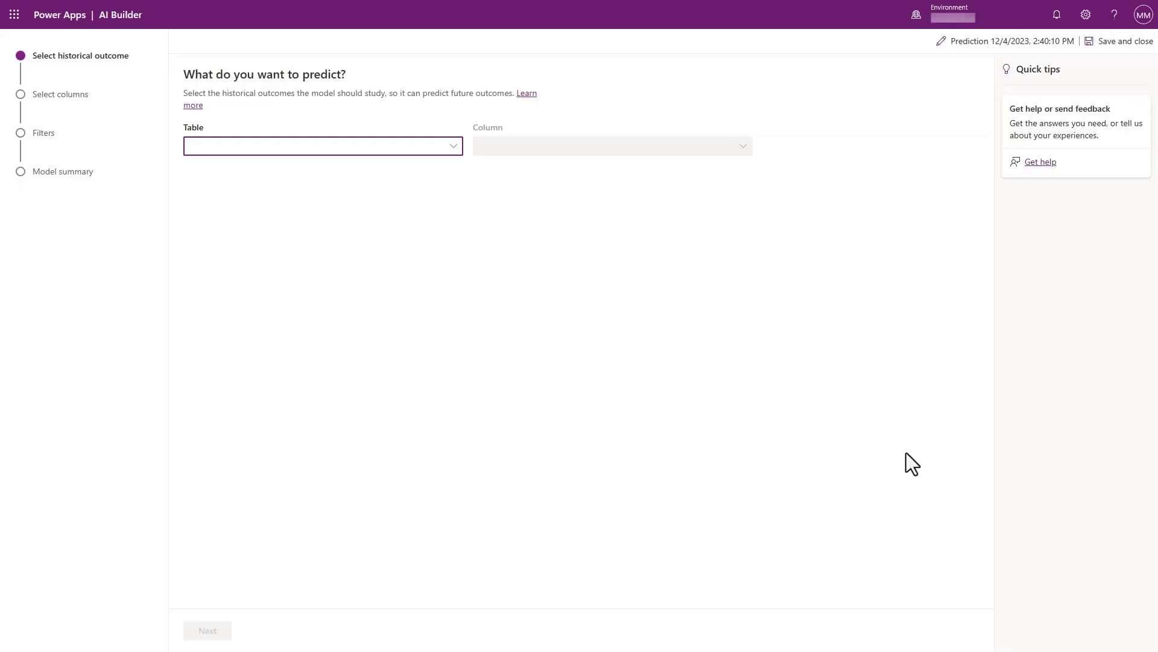
Set the prediction source to the Event Log table with Late Payment as the outcome column.
left_click(453, 148)
scroll(531, 340, "down", 10)
scroll(531, 341, "down", 20)
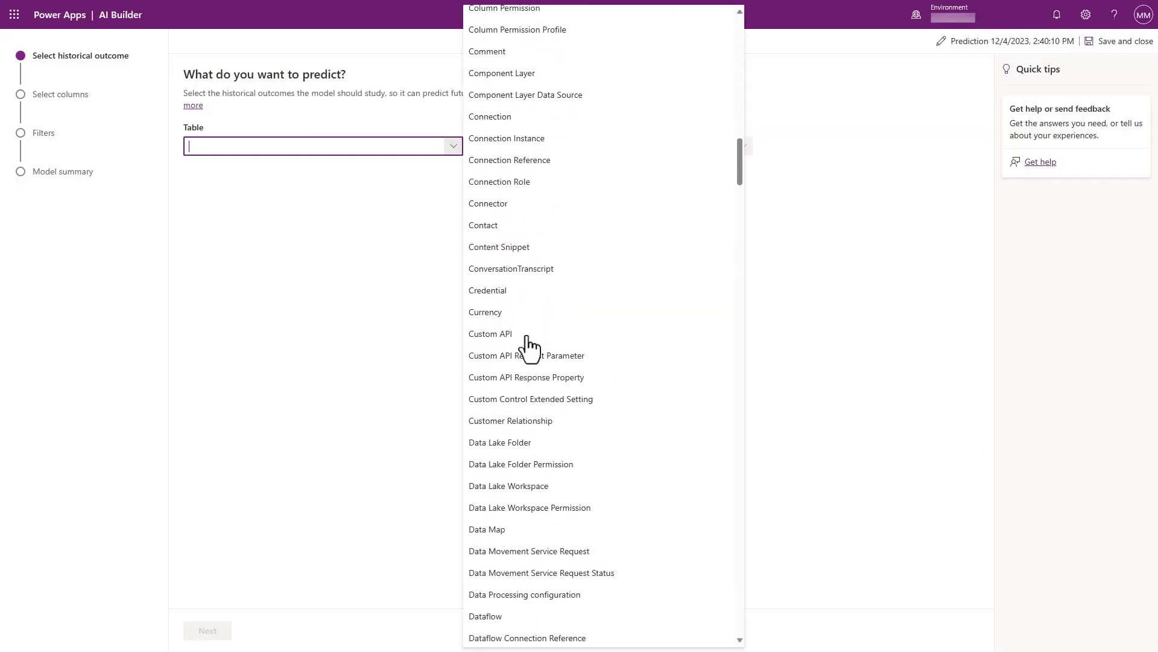
left_click(498, 405)
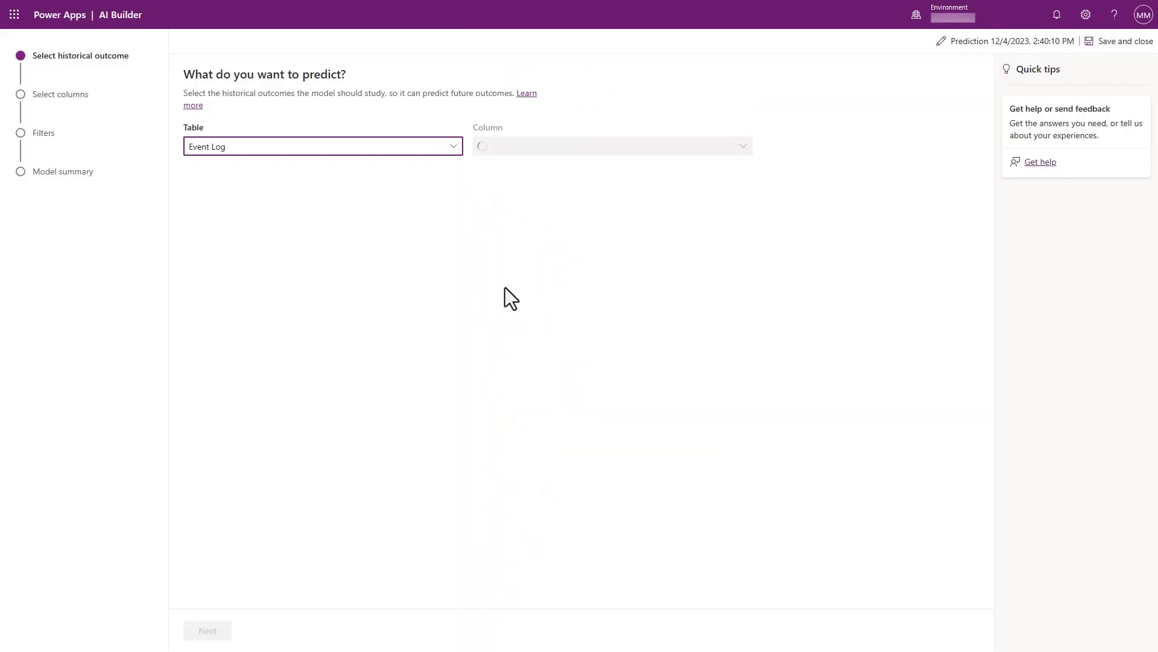
left_click(742, 150)
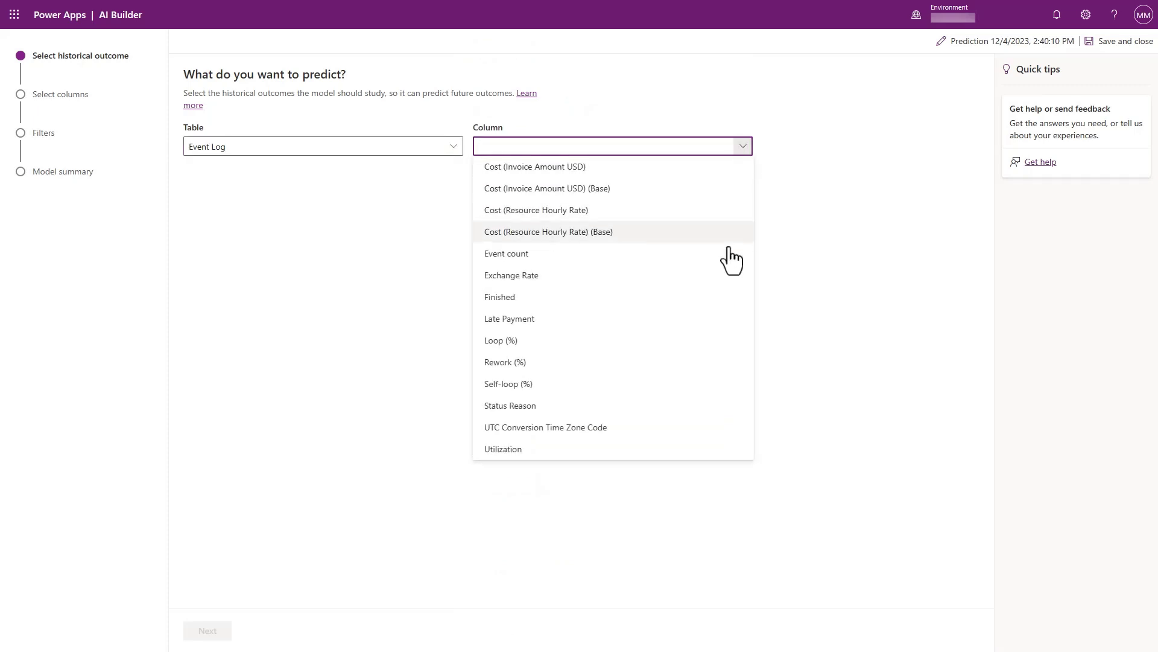
left_click(692, 320)
Accept the 8 related columns, skip filtering, and start training the model.
left_click(203, 634)
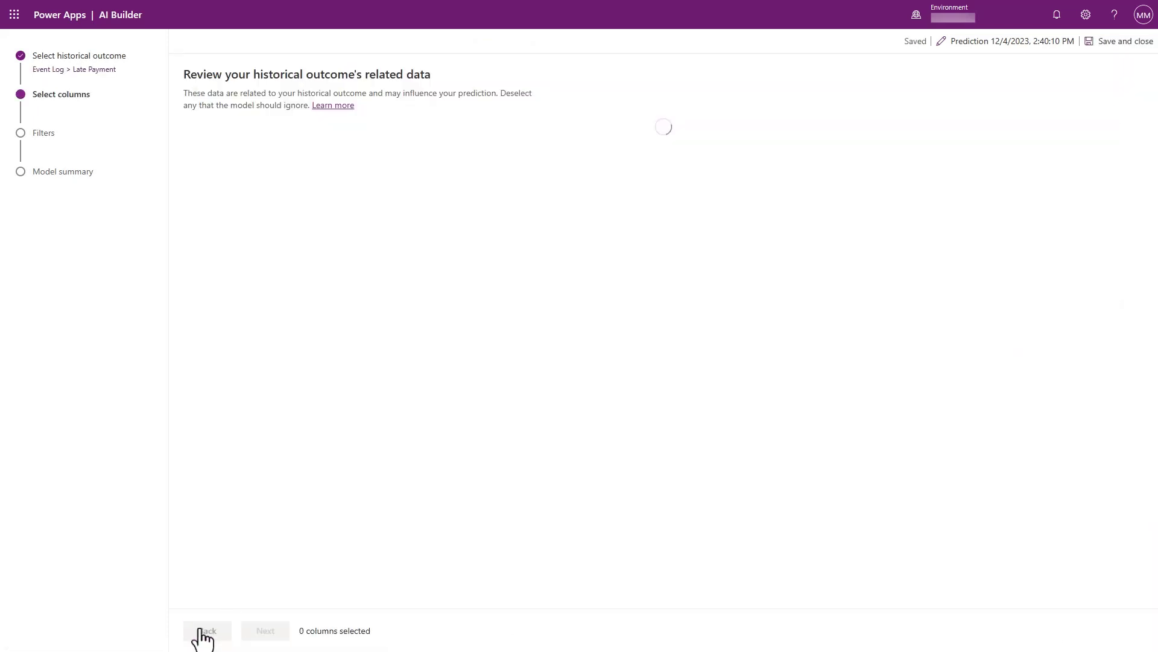
left_click(269, 632)
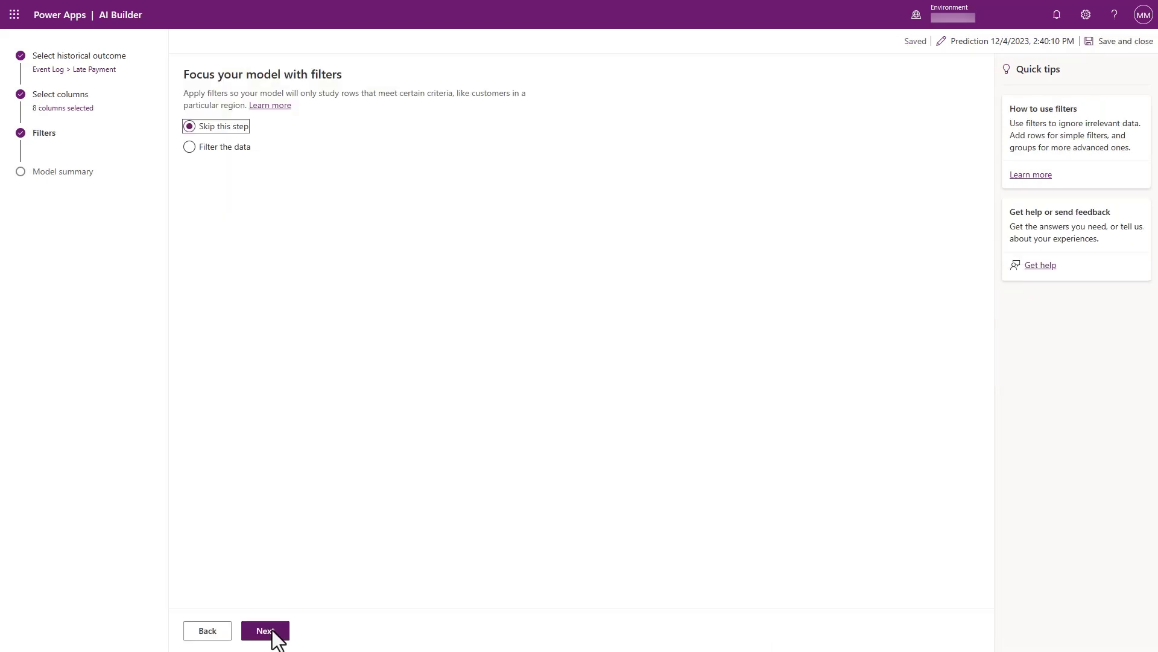
left_click(273, 634)
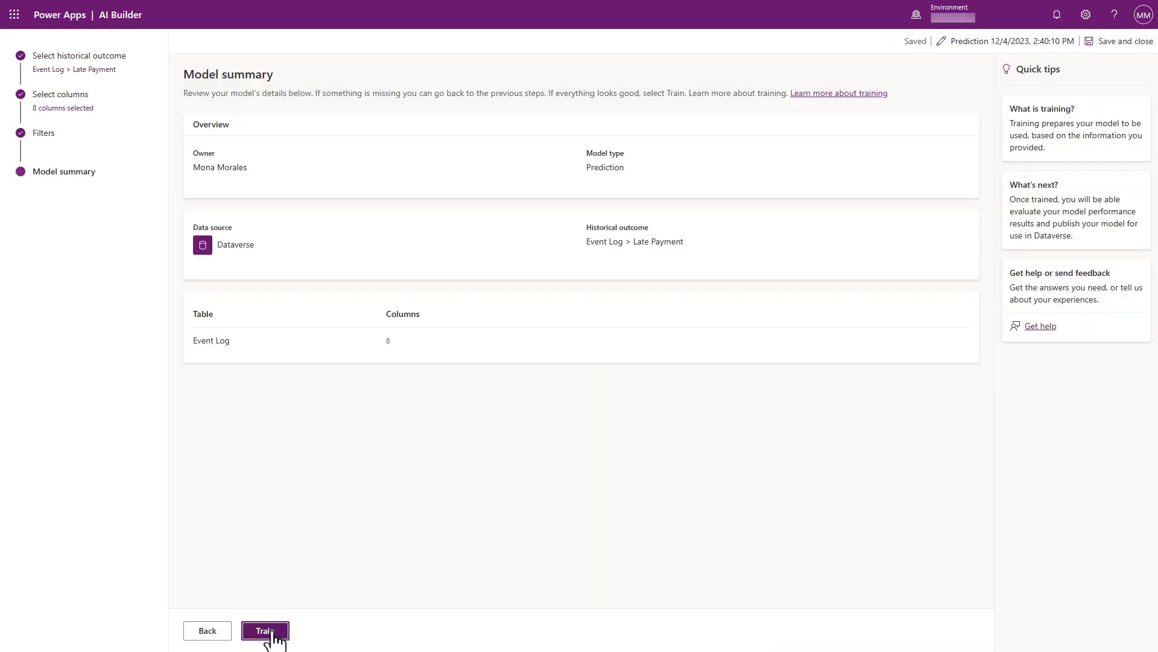
left_click(272, 631)
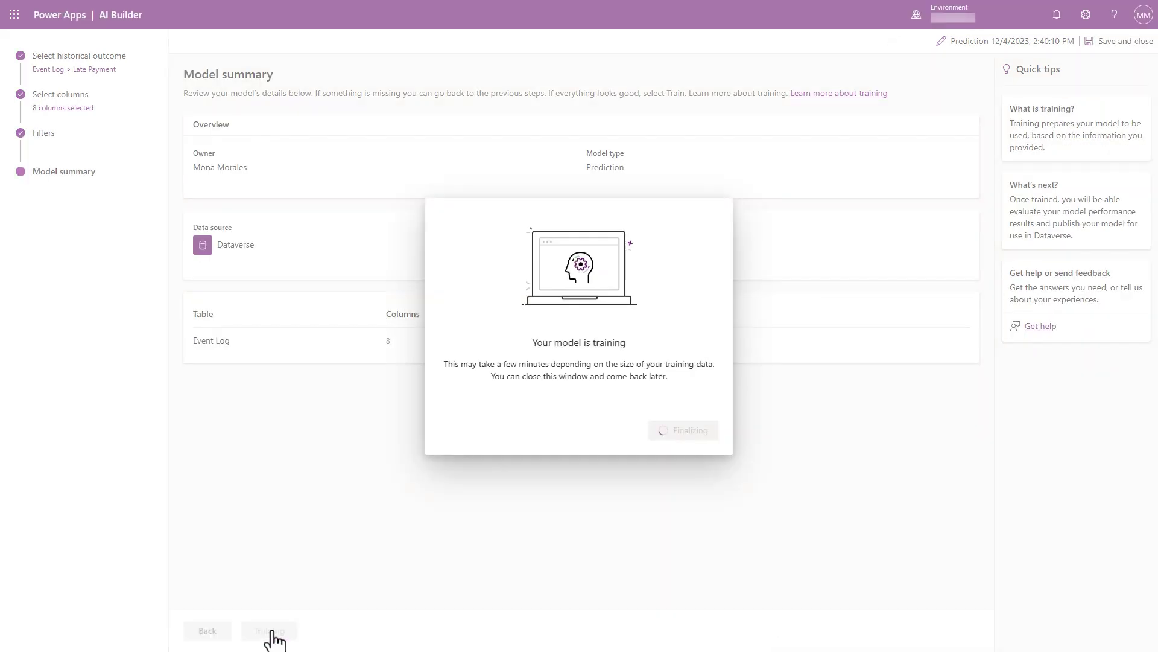
Publish the trained Late Payment prediction model.
left_click(679, 432)
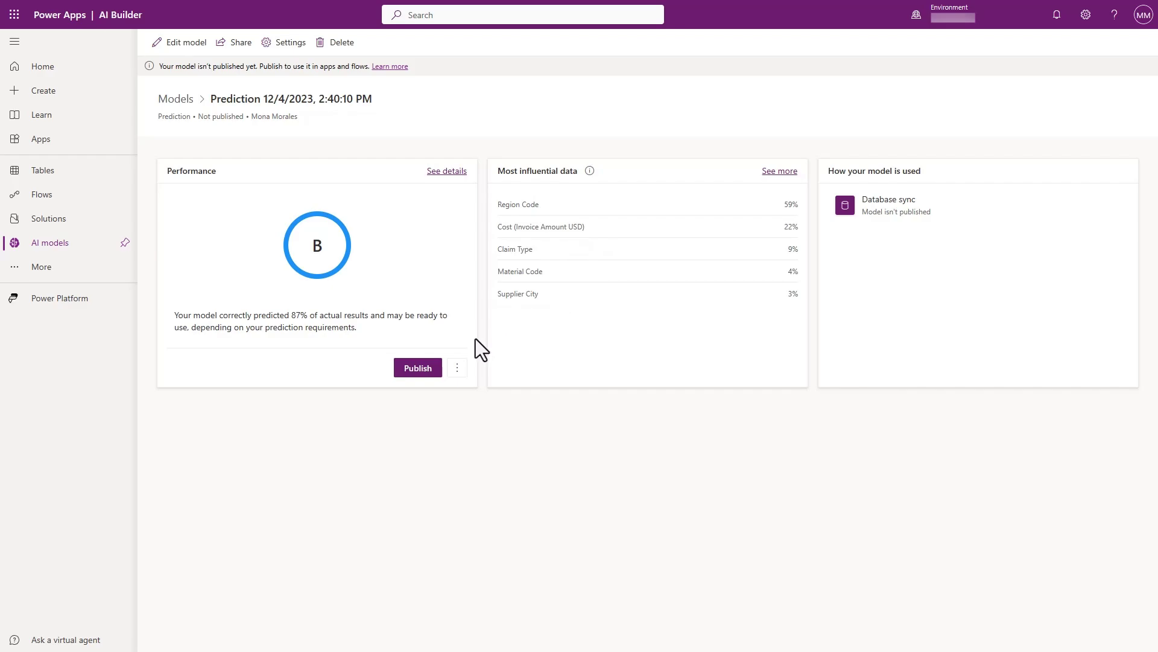
left_click(421, 373)
left_click(580, 365)
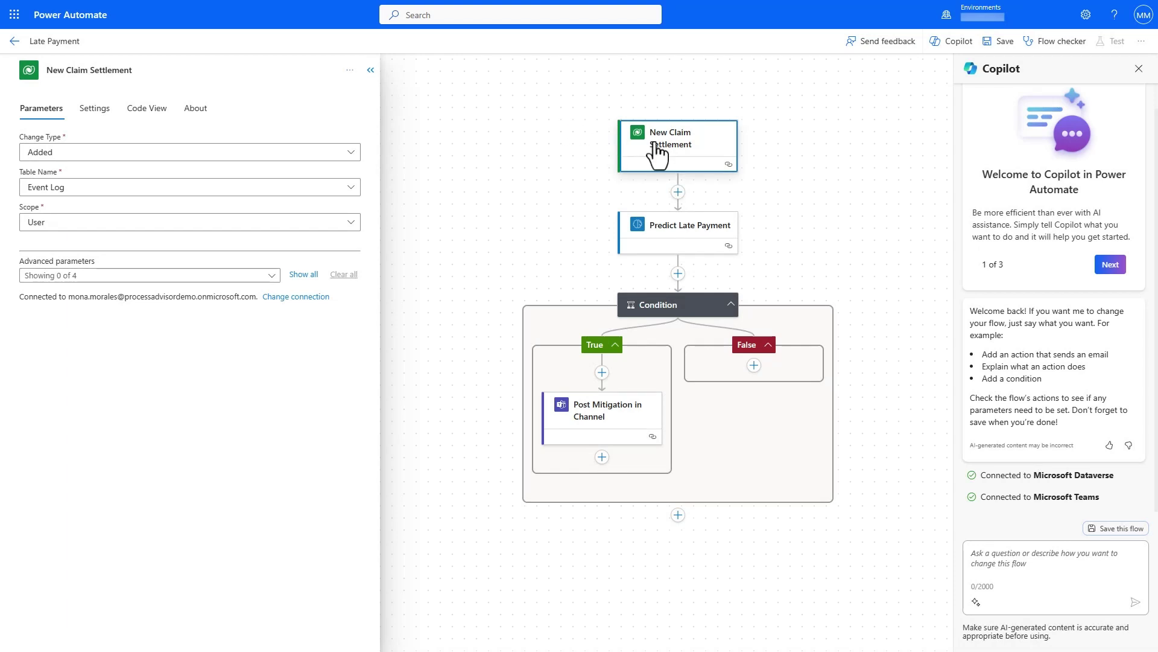
left_click(659, 235)
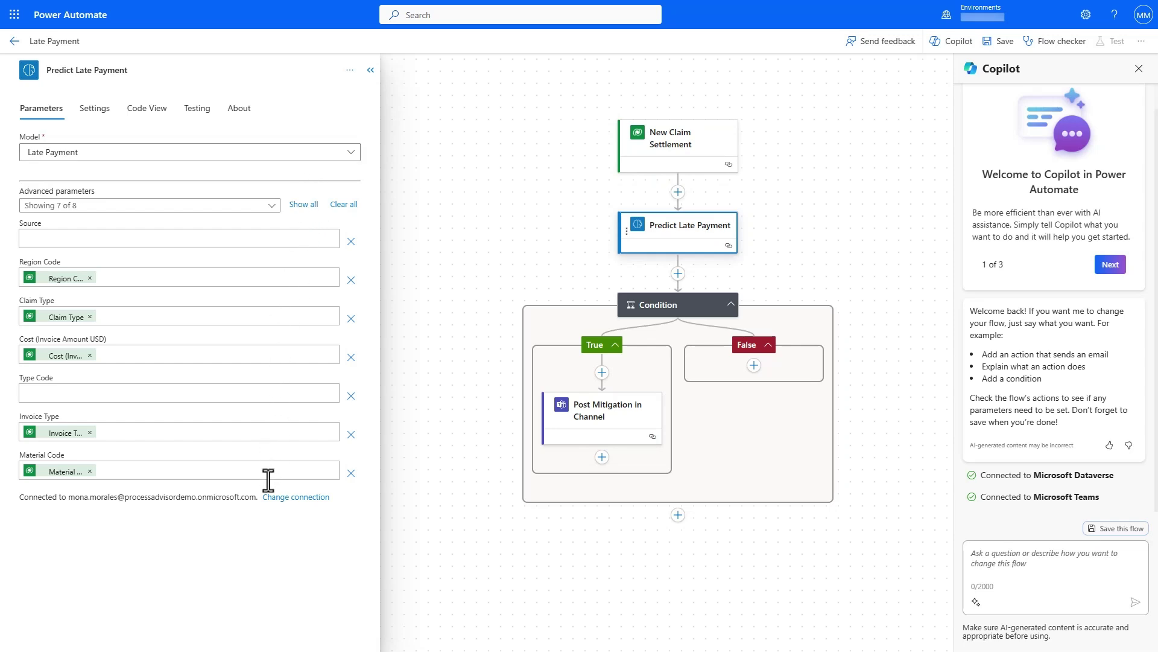
left_click(655, 313)
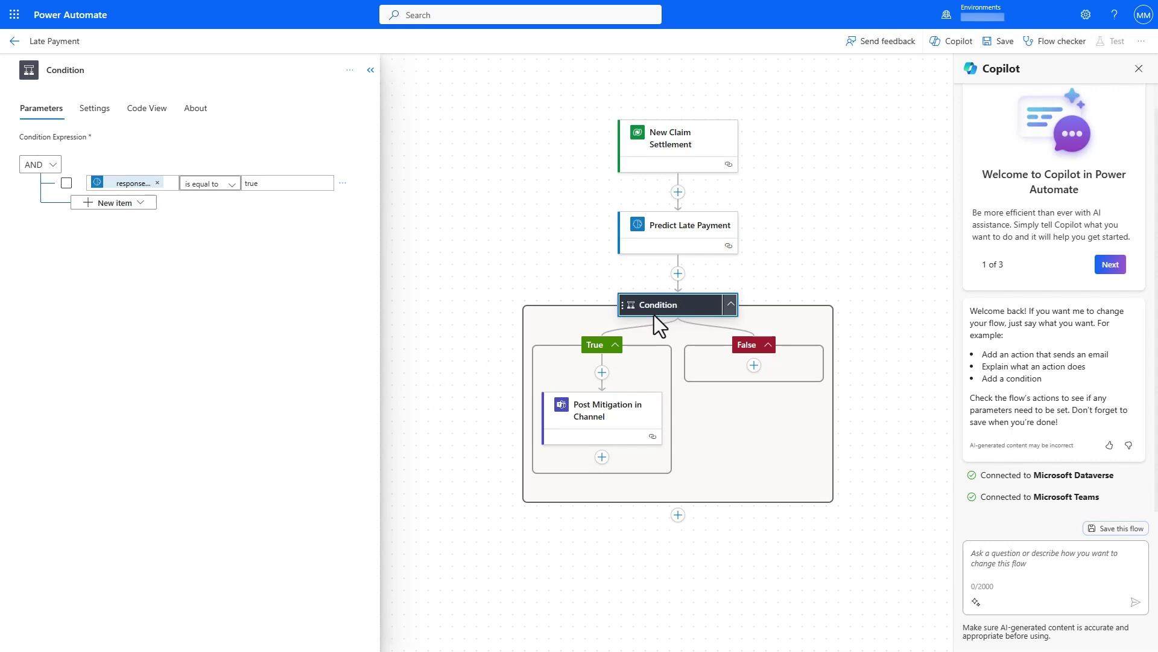
left_click(602, 419)
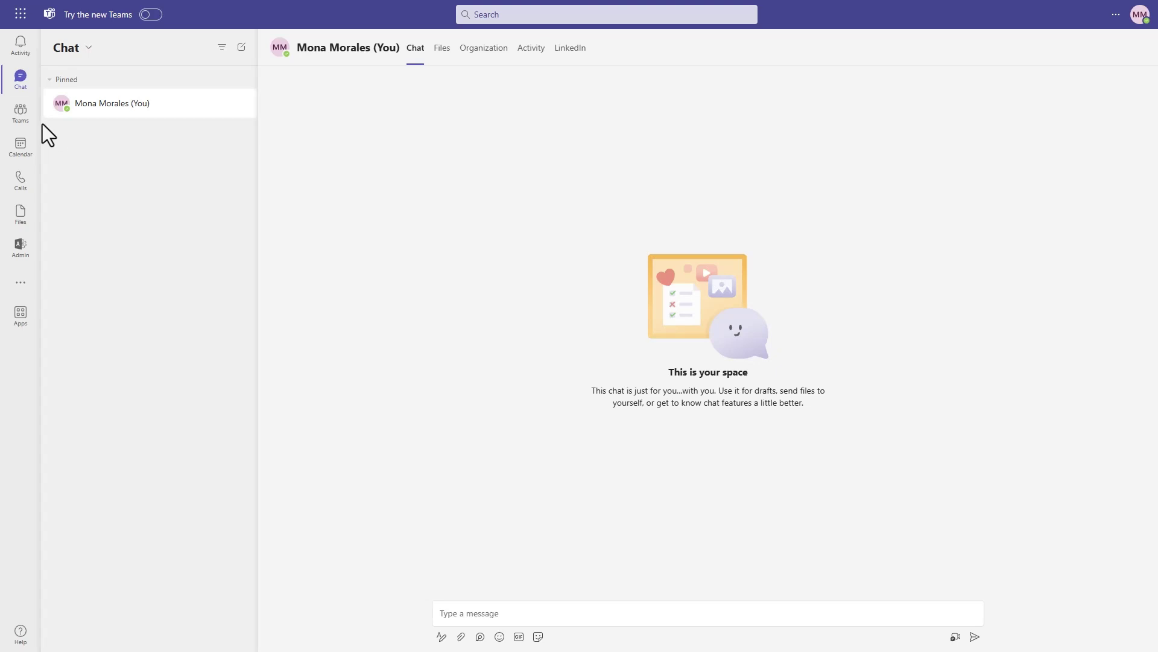
Go to the Late Payment Notification channel in Teams and show the full predicted-delay alert post.
left_click(24, 121)
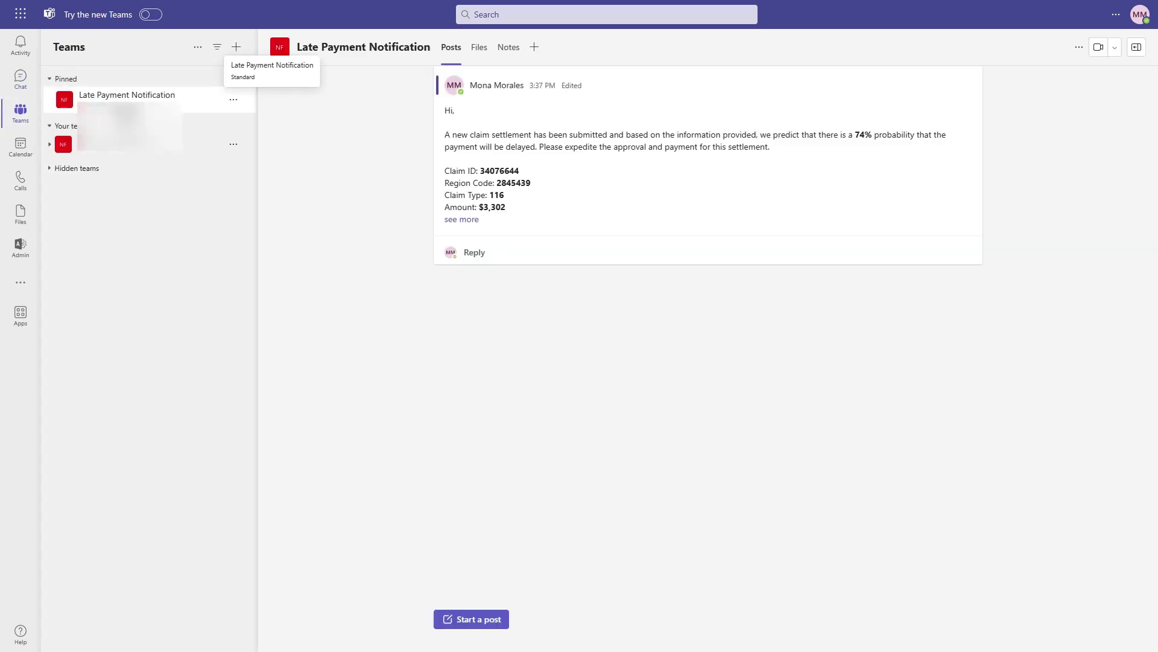
left_click(467, 220)
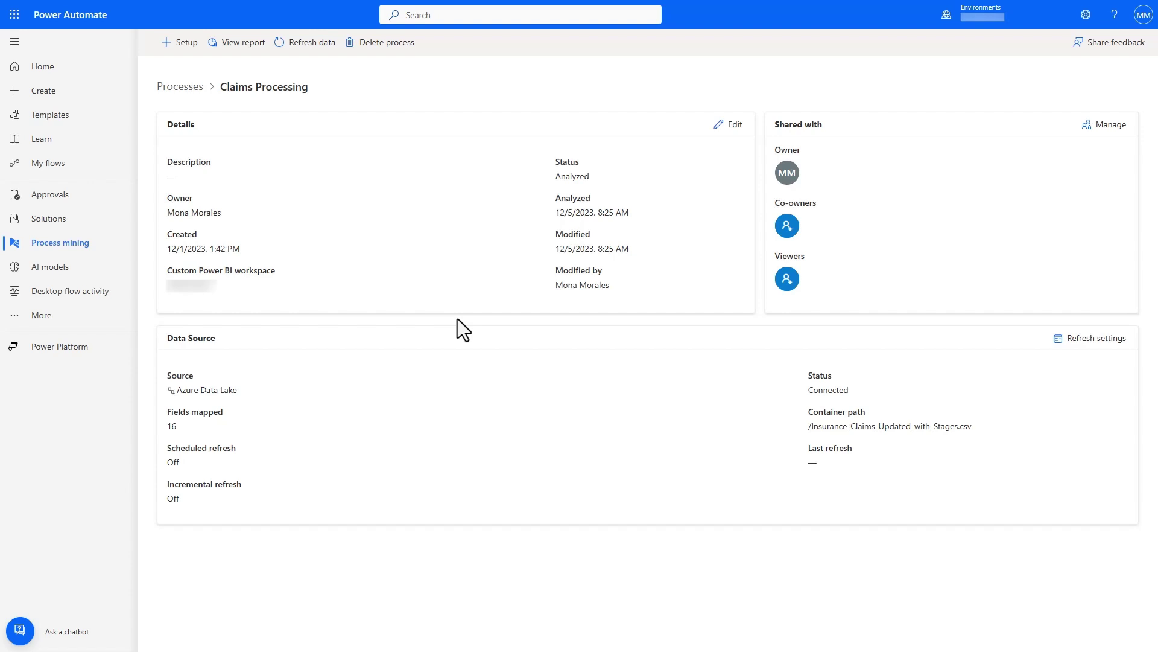
Review the Claims Processing details without changes, then open its process report in Power BI.
left_click(733, 134)
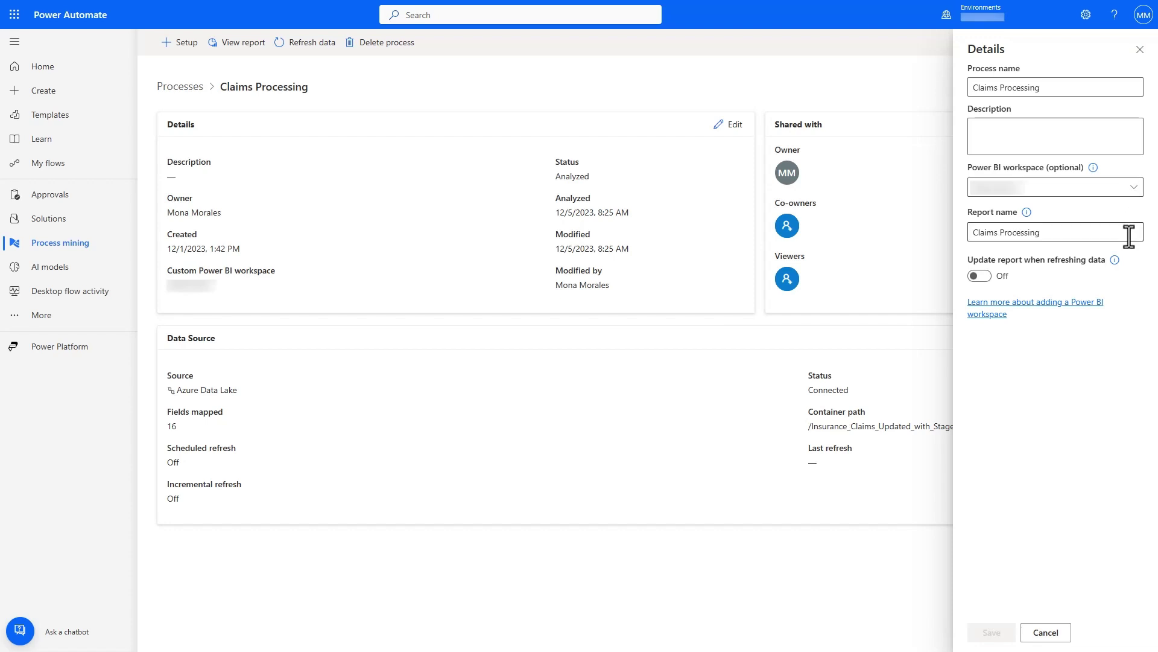
left_click(1139, 49)
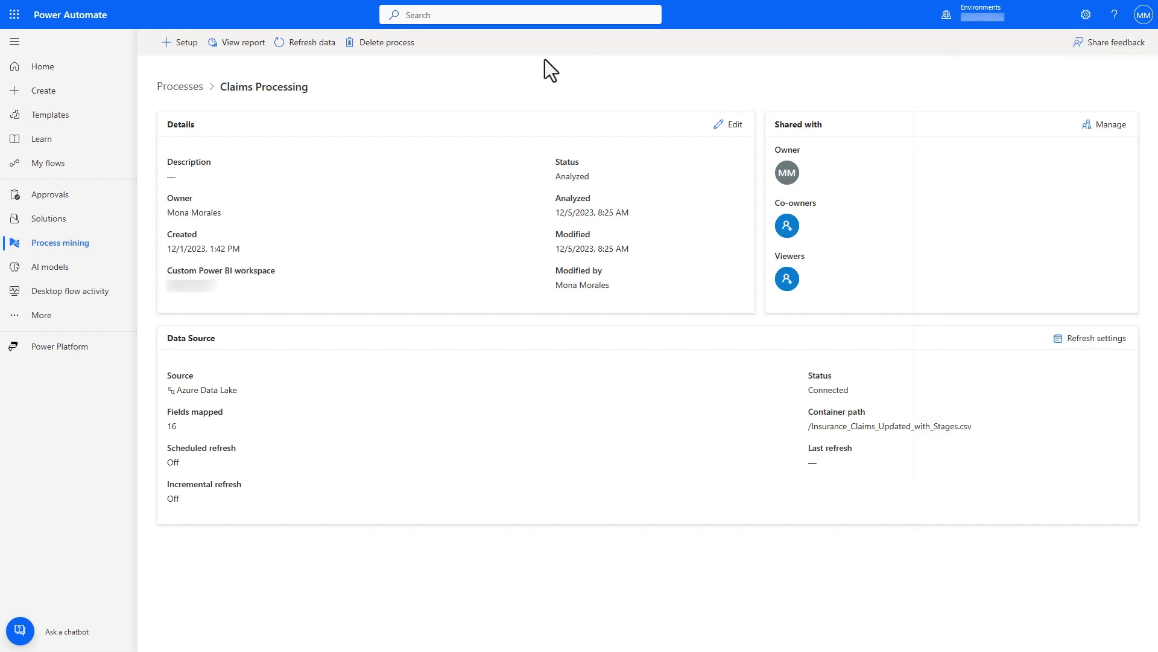
left_click(234, 47)
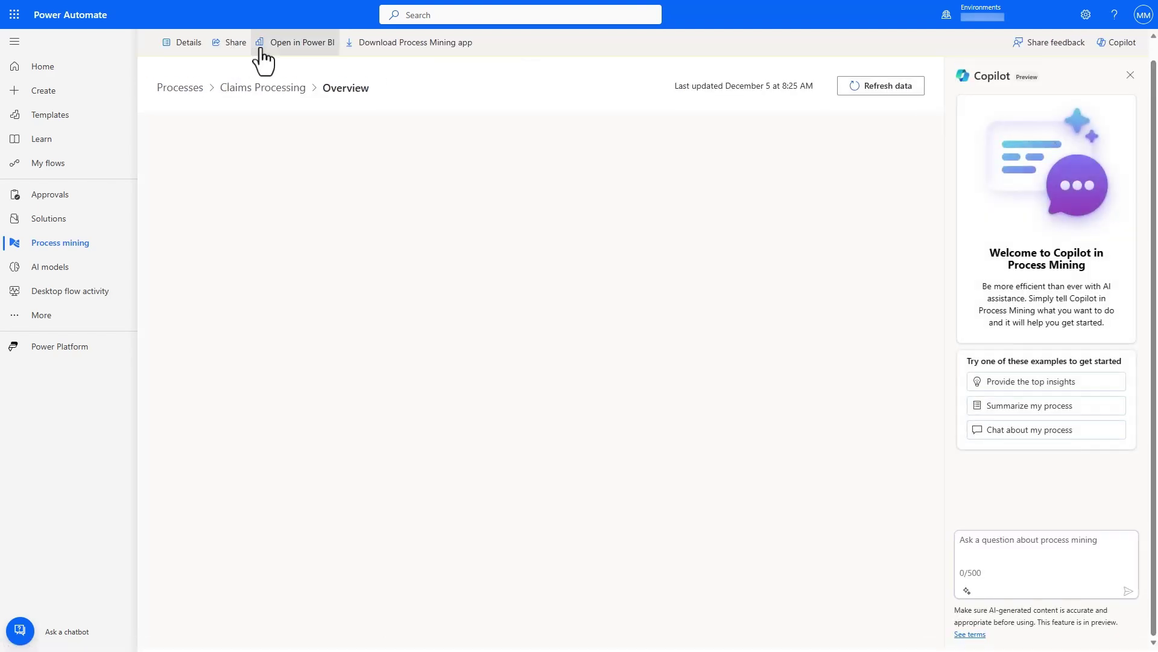
left_click(304, 49)
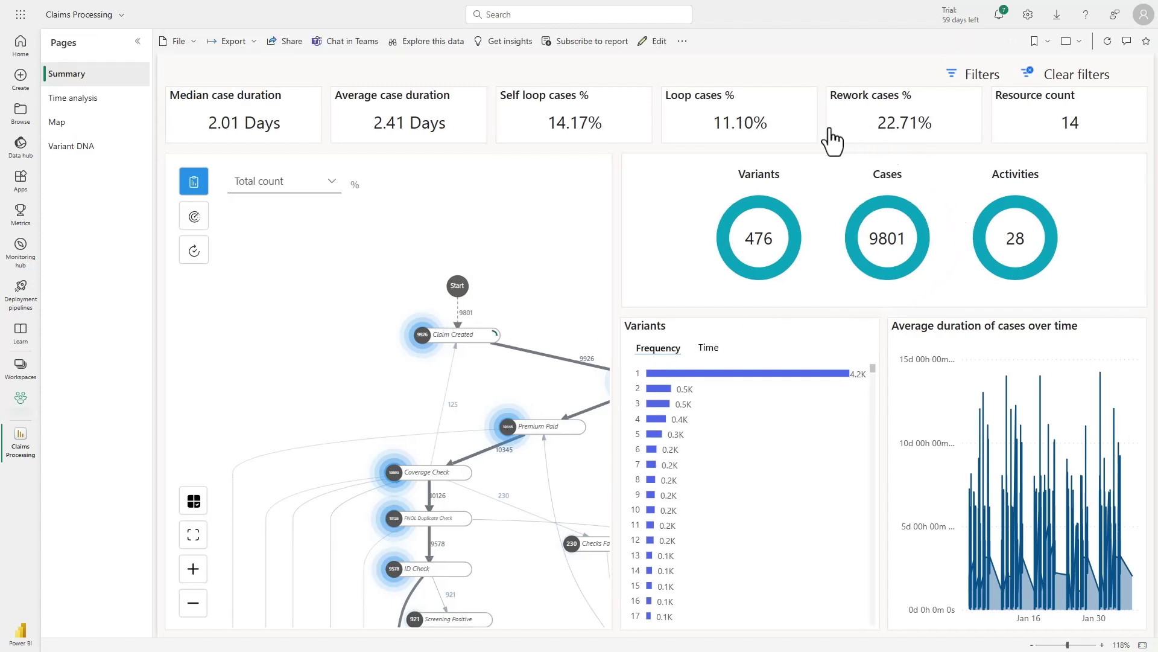
Switch the Claims Processing report to edit mode and add a new report page.
left_click(649, 45)
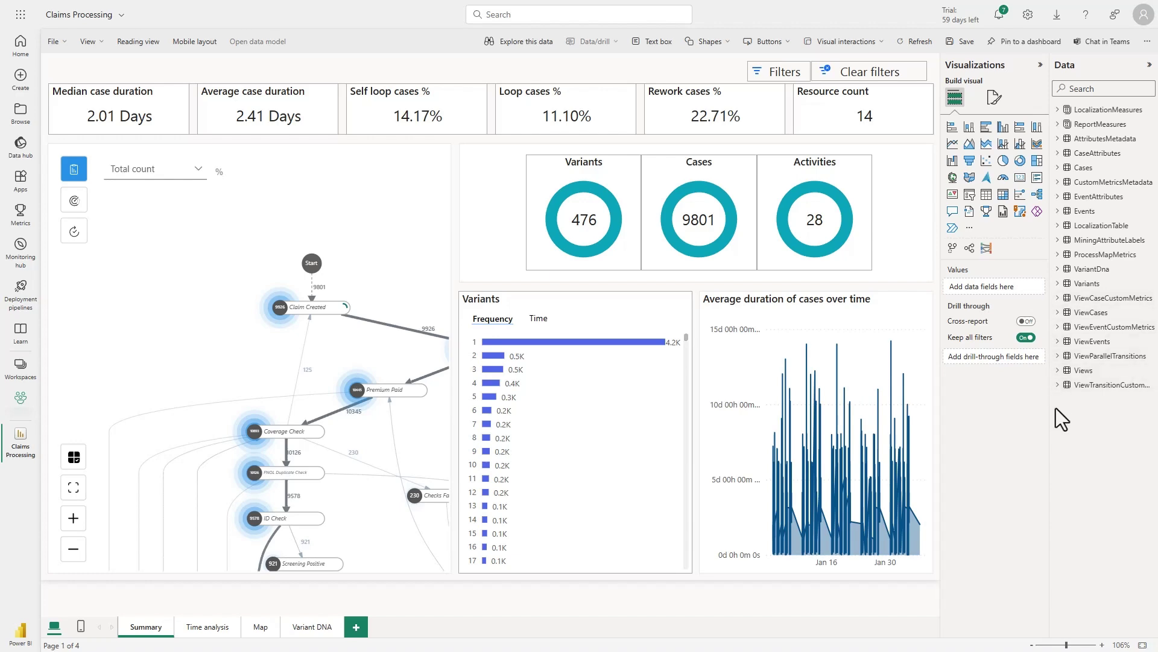
left_click(356, 626)
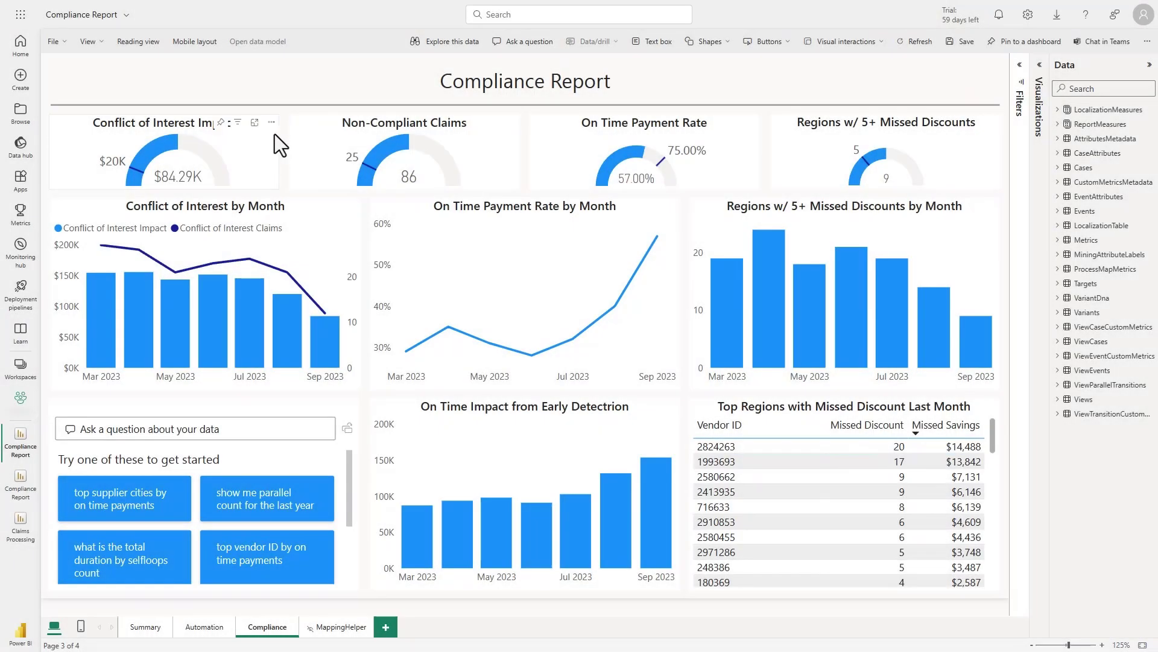